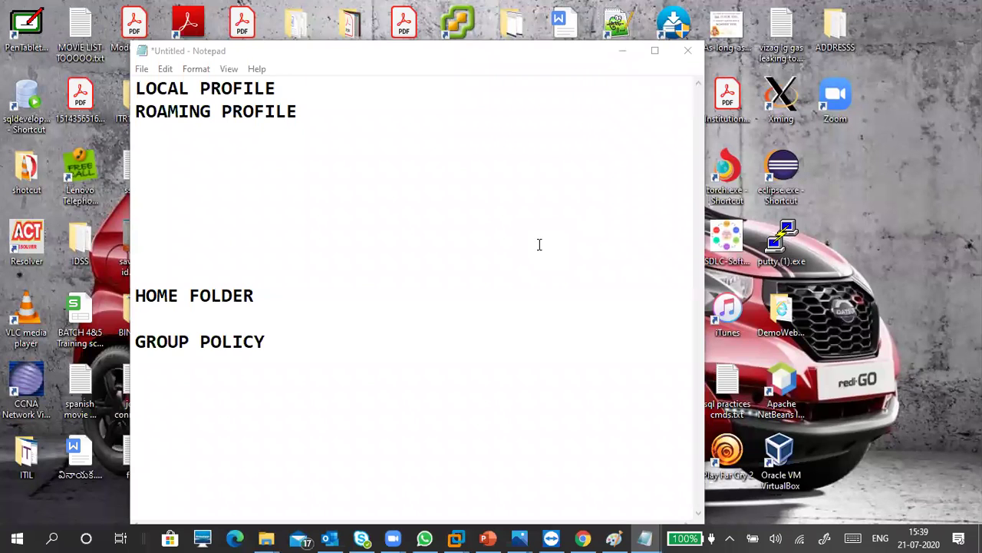
left_click(318, 121)
left_click(320, 136)
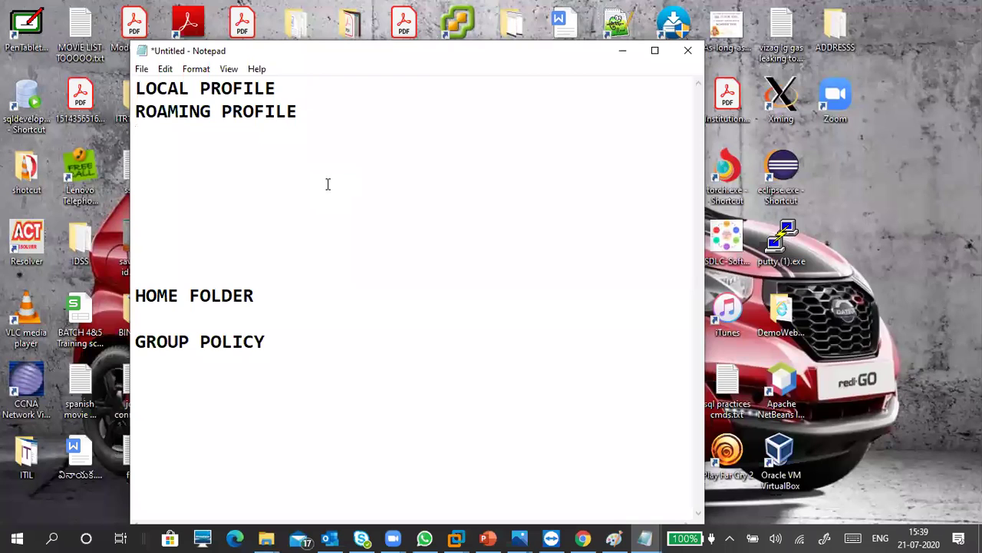
left_click(338, 190)
Switch to the W10-C1 virtual machine in VMware Workstation, search for "control" and open Control Panel
mouse_move(456, 538)
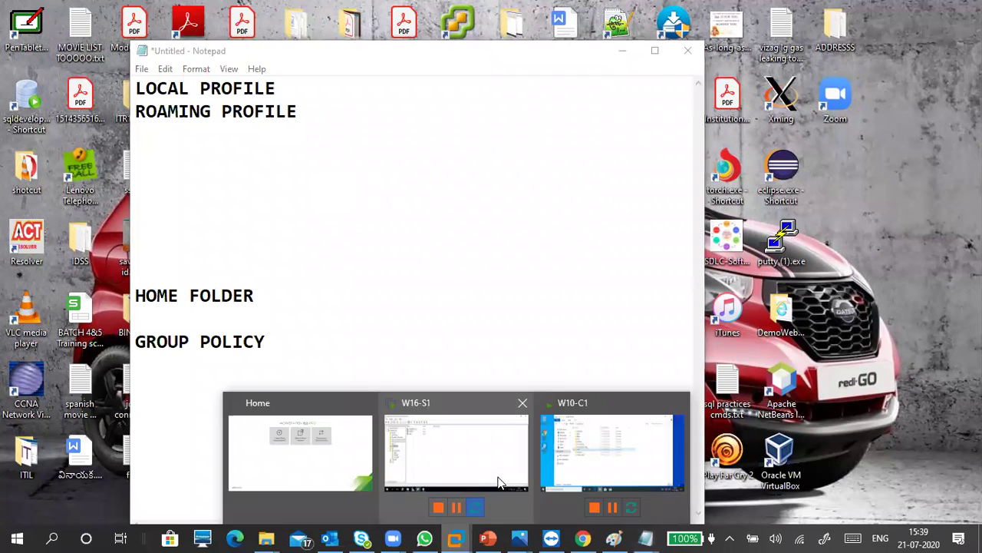
left_click(574, 465)
left_click(396, 426)
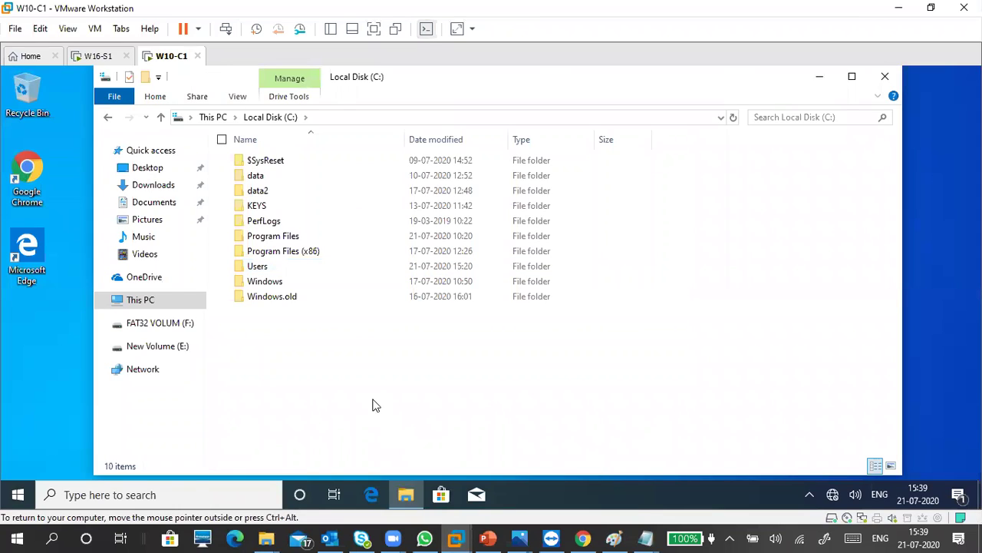
left_click(191, 495)
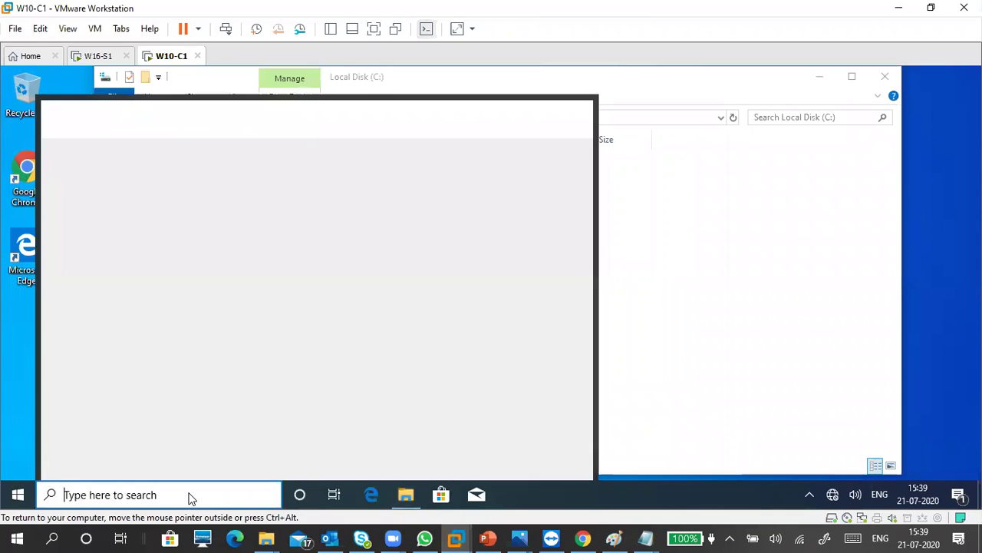
type("co")
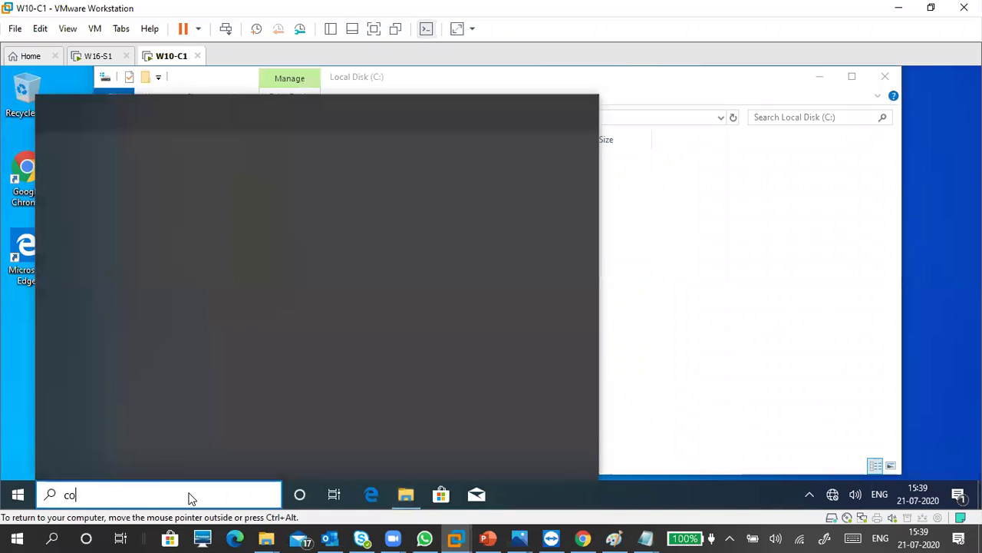
type("ntrol")
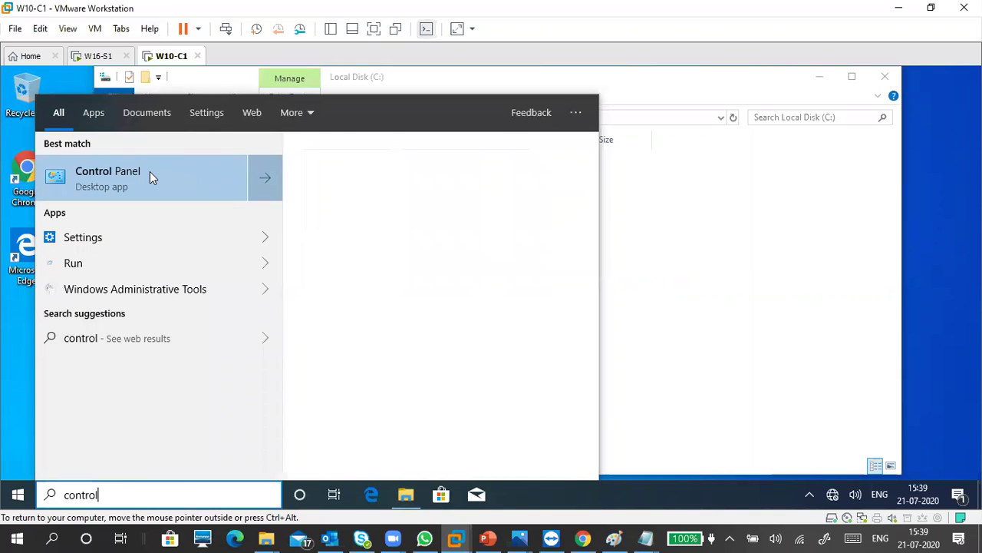
left_click(149, 171)
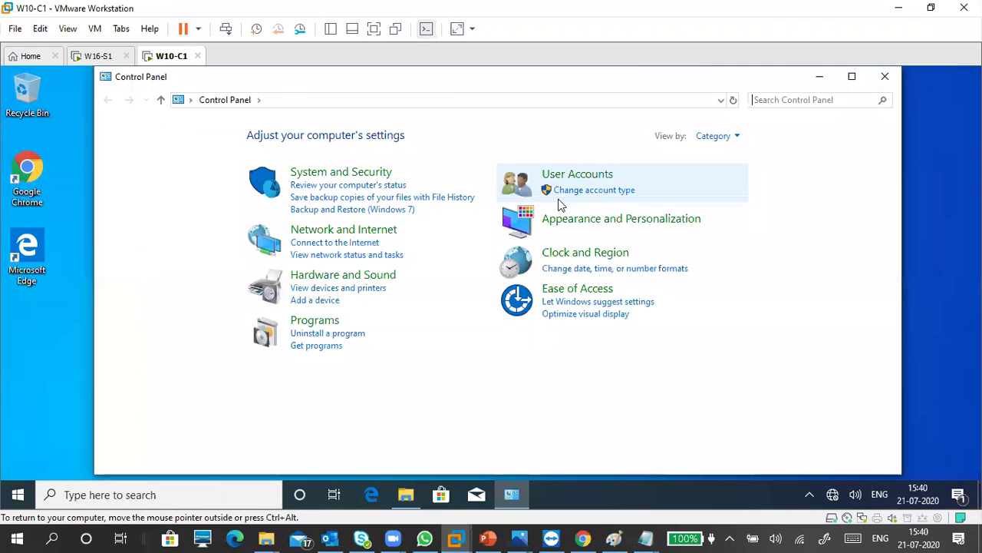
Open the advanced user profile properties from User Accounts and reposition the dialog to examine the stored profiles
left_click(568, 175)
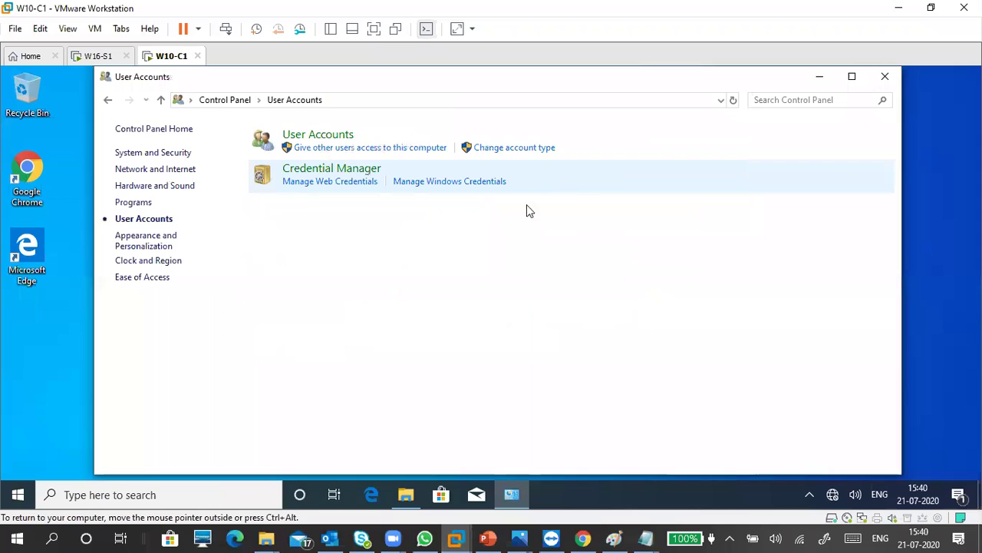
left_click(305, 136)
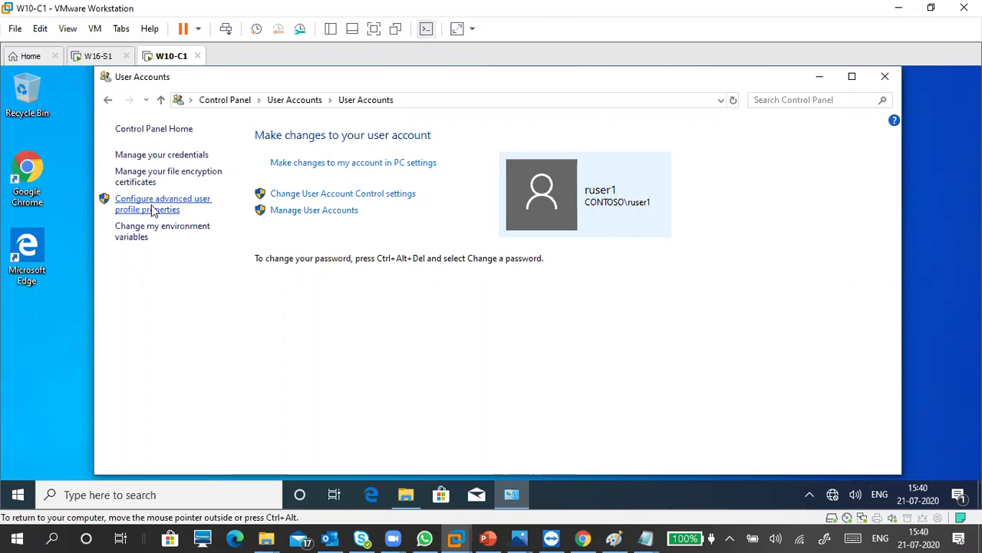
left_click(153, 210)
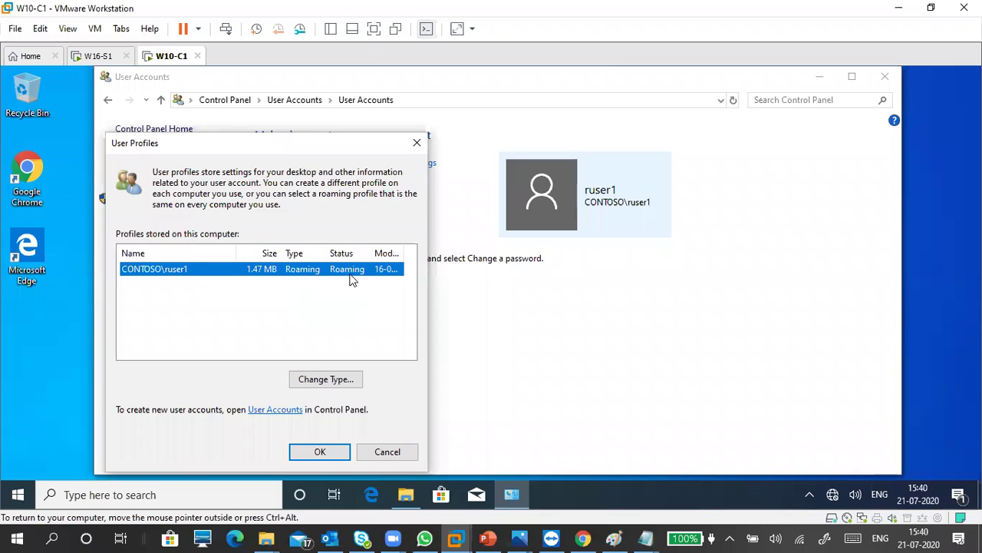
left_click_drag(275, 149, 395, 112)
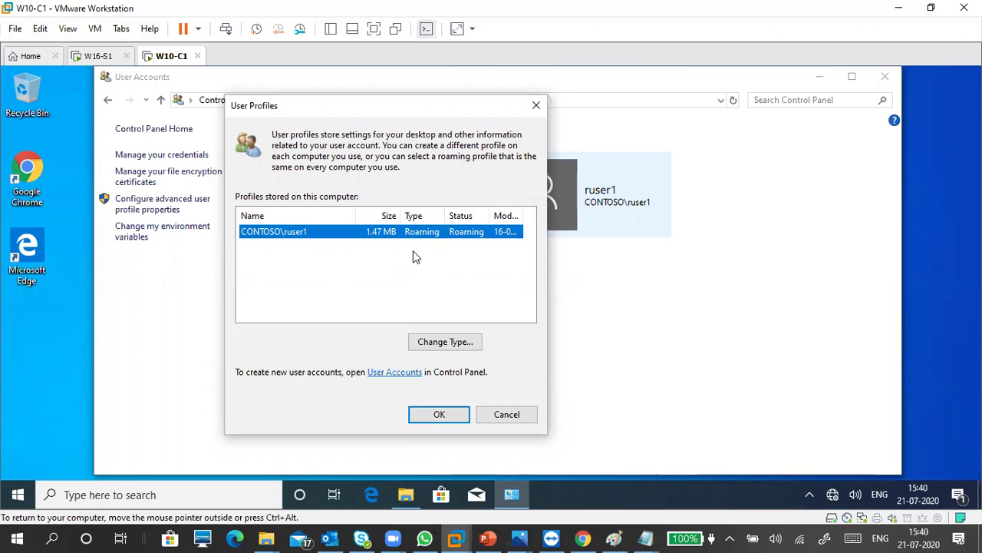
View the profile type options for the CONTOSO\ruser1 profile, then dismiss both profile dialogs without changes
left_click(450, 345)
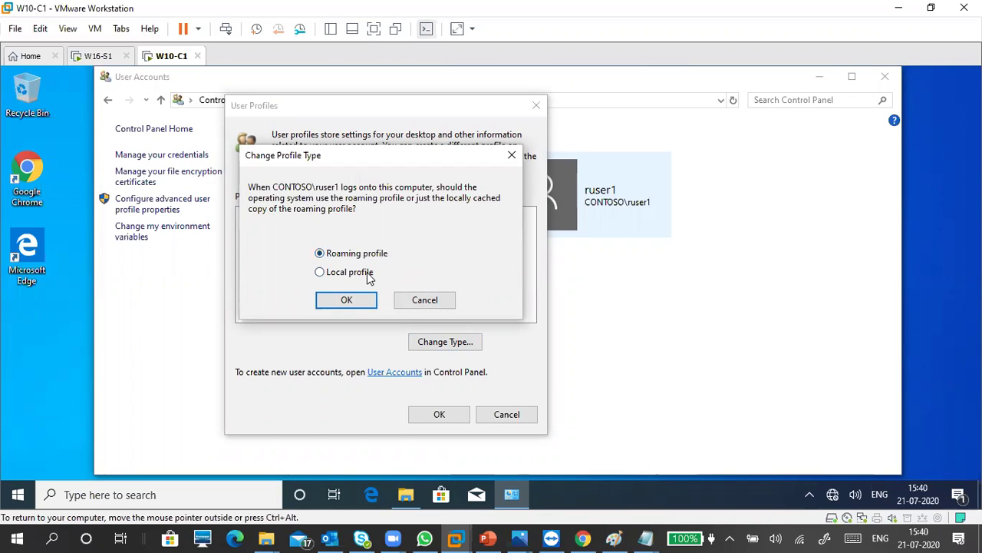
left_click(438, 303)
left_click(505, 419)
Close the User Accounts and Local Disk (C:) windows, then minimize VMware Workstation to return to the Notepad notes
left_click_drag(503, 77, 483, 139)
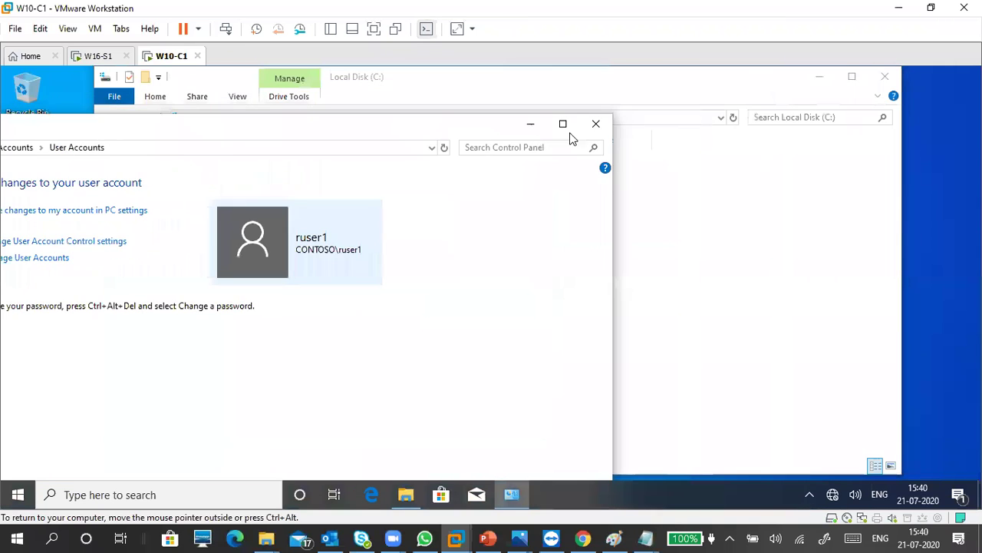
left_click(596, 123)
left_click_drag(552, 84, 530, 176)
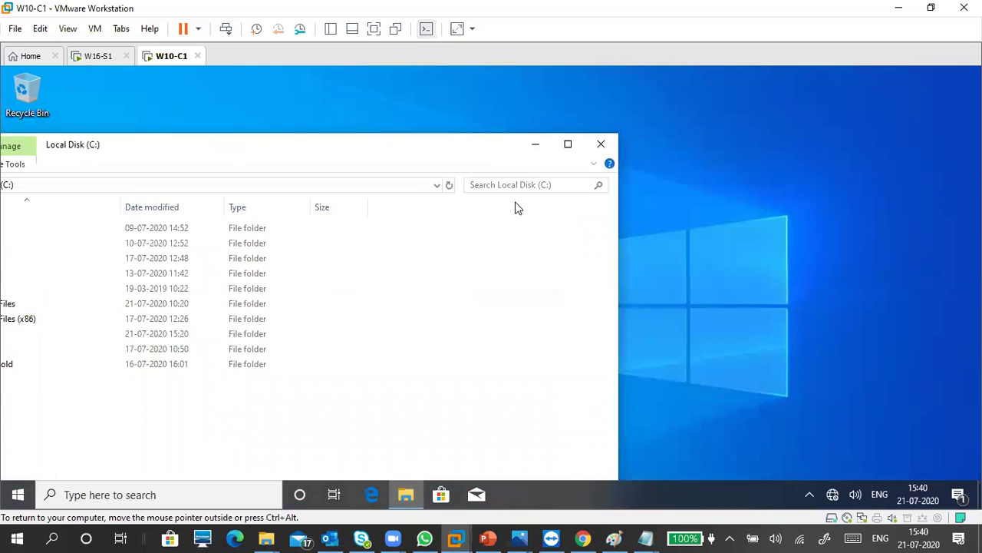
key("alt+F4")
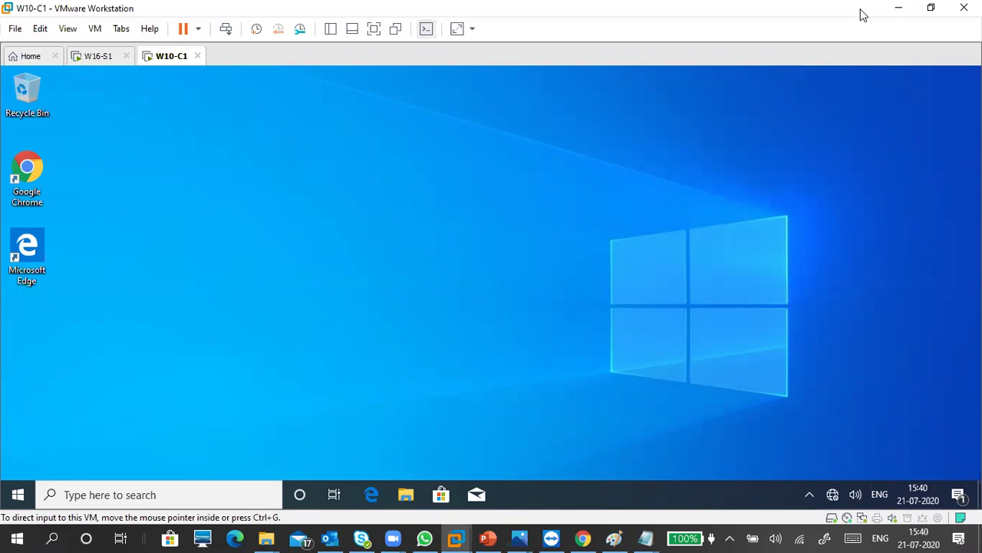
left_click(890, 9)
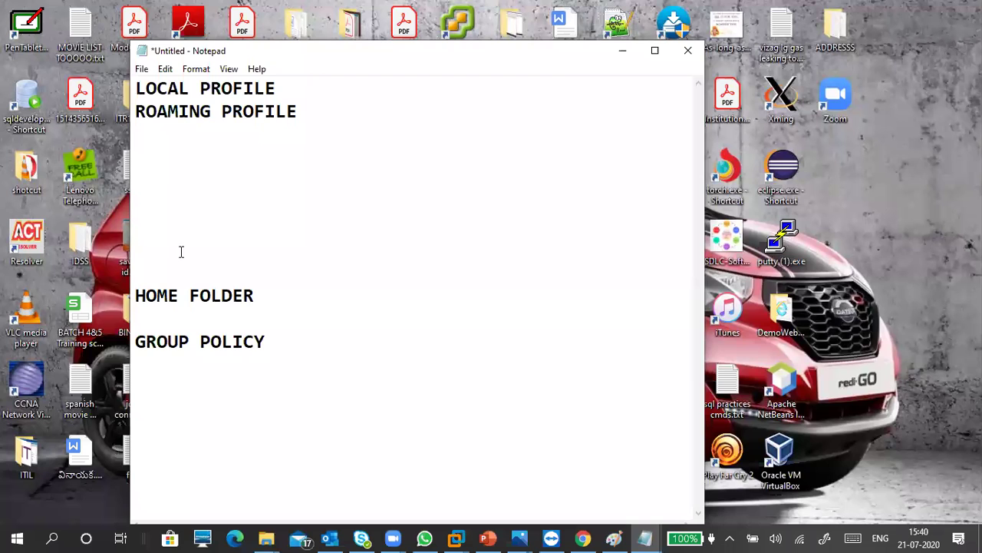
Remove six blank lines above HOME FOLDER in the notes, keeping one blank line below ROAMING PROFILE
left_click(178, 156)
key("Delete")
key("Delete")
key("Delete")
key("Delete")
key("Delete")
key("Delete")
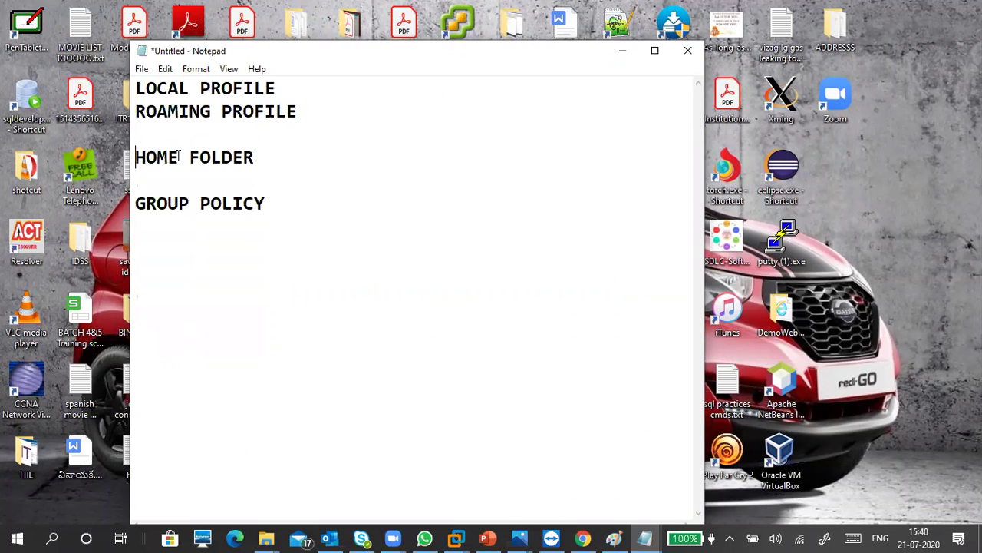
Insert seven more blank lines between HOME FOLDER and GROUP POLICY in the notes
left_click(149, 185)
left_click_drag(287, 160, 135, 157)
left_click(190, 175)
key("Return")
key("Return")
key("Return")
key("Return")
key("Return")
key("Return")
key("Return")
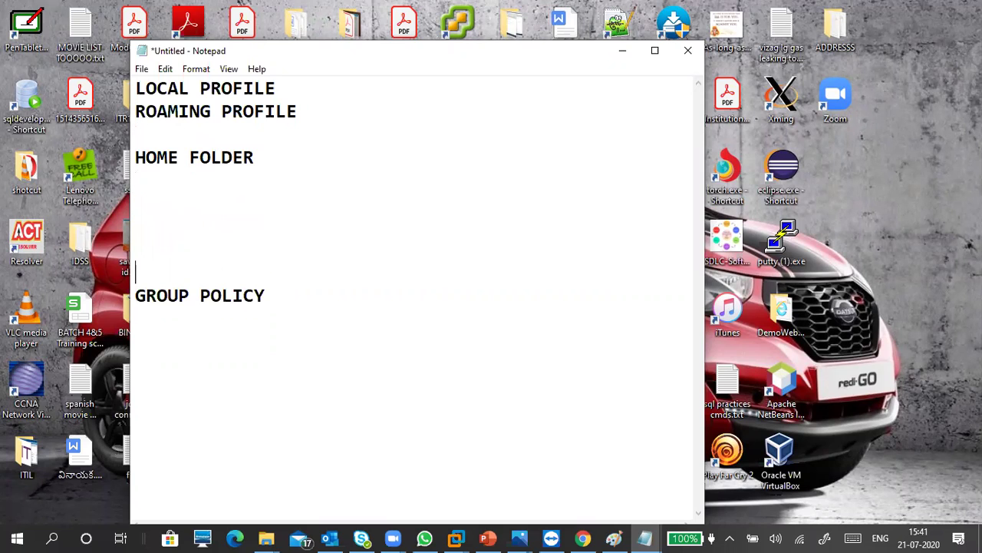
left_click(178, 183)
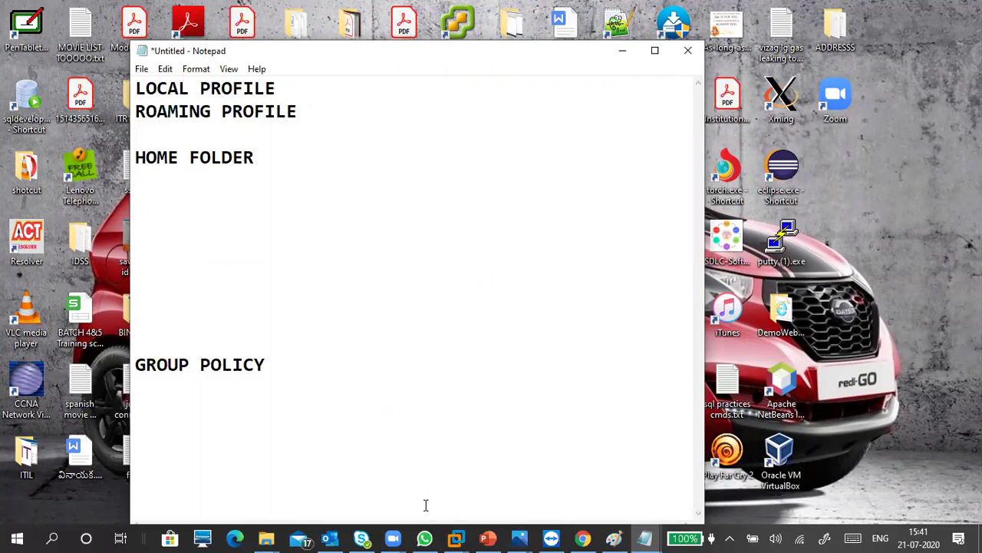
Switch to Paint and start a new blank picture, discarding the existing roaming profile drawing
left_click(615, 538)
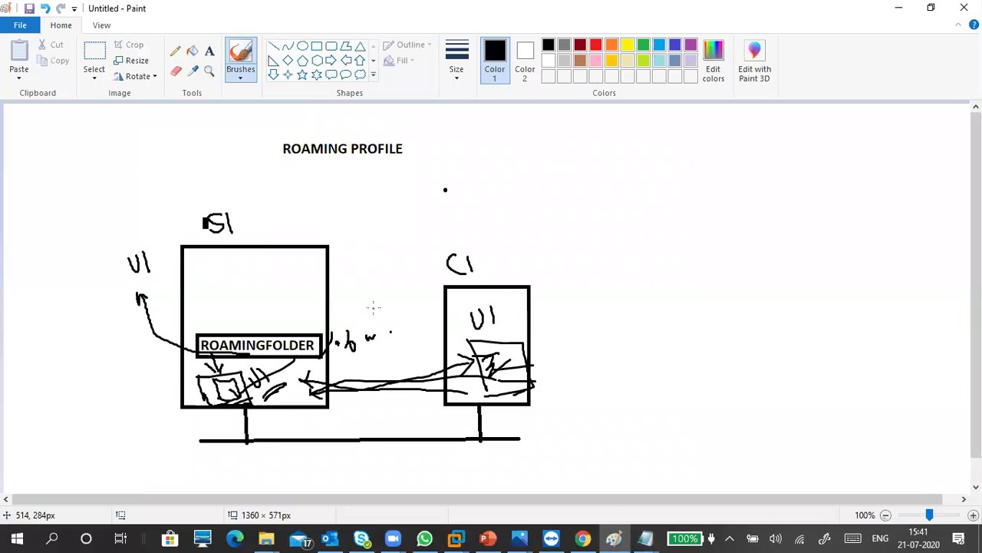
left_click(21, 26)
left_click(38, 51)
left_click(514, 269)
Add the title text "HOME FOLDER" near the upper middle of the canvas
left_click(208, 51)
left_click(353, 149)
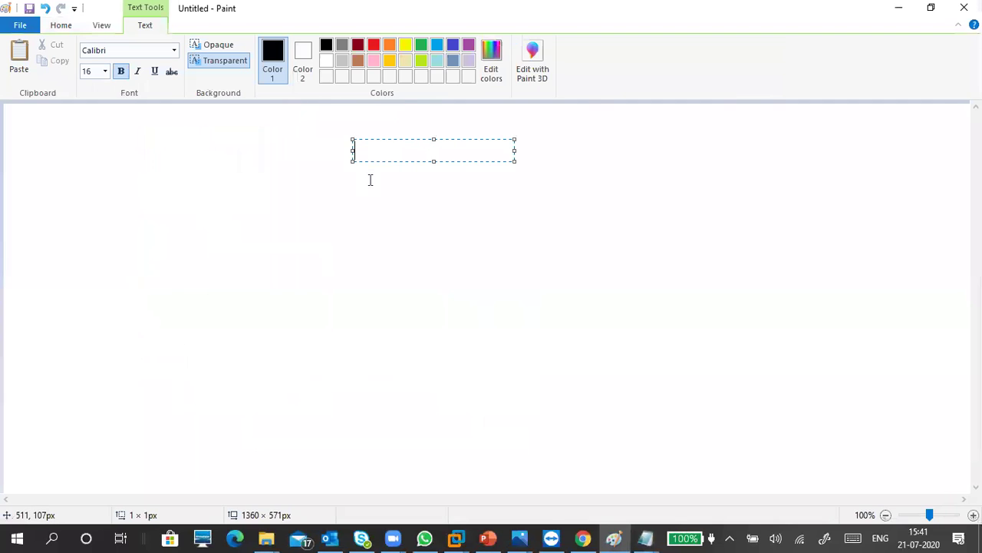
type("HOME FOL")
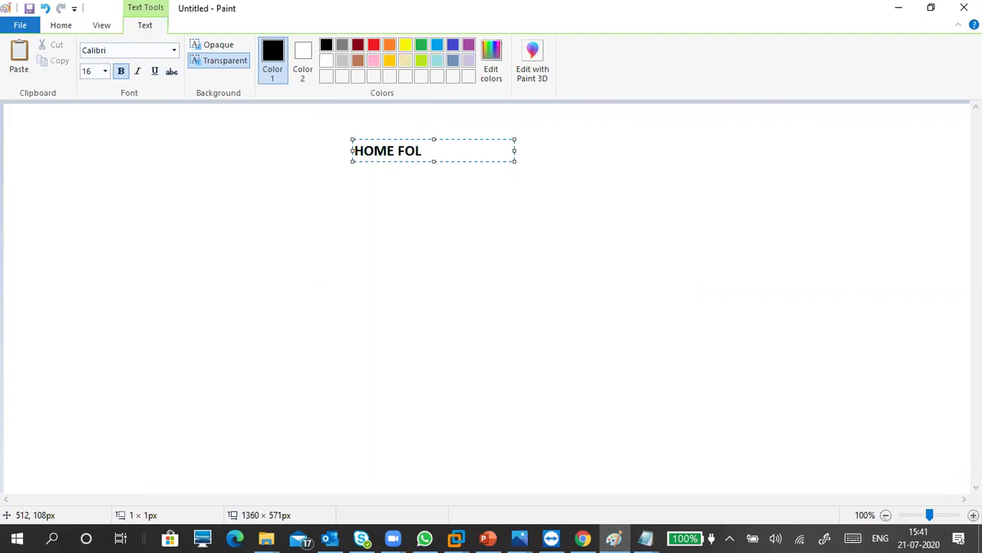
type("DER")
left_click(436, 216)
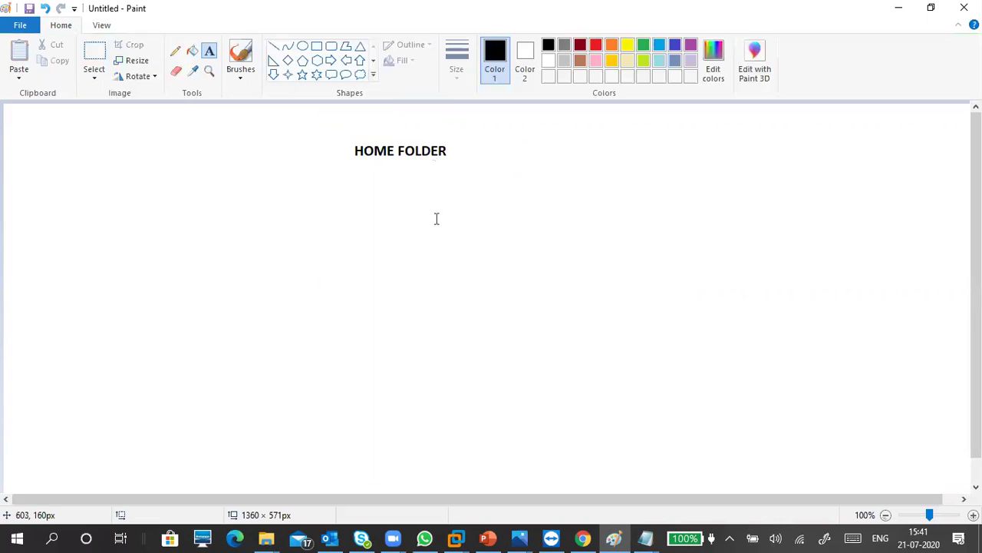
Draw a large upright rectangle of about 189 × 235 px below and left of the title
left_click(316, 46)
left_click_drag(242, 238, 361, 369)
left_click_drag(385, 420, 379, 407)
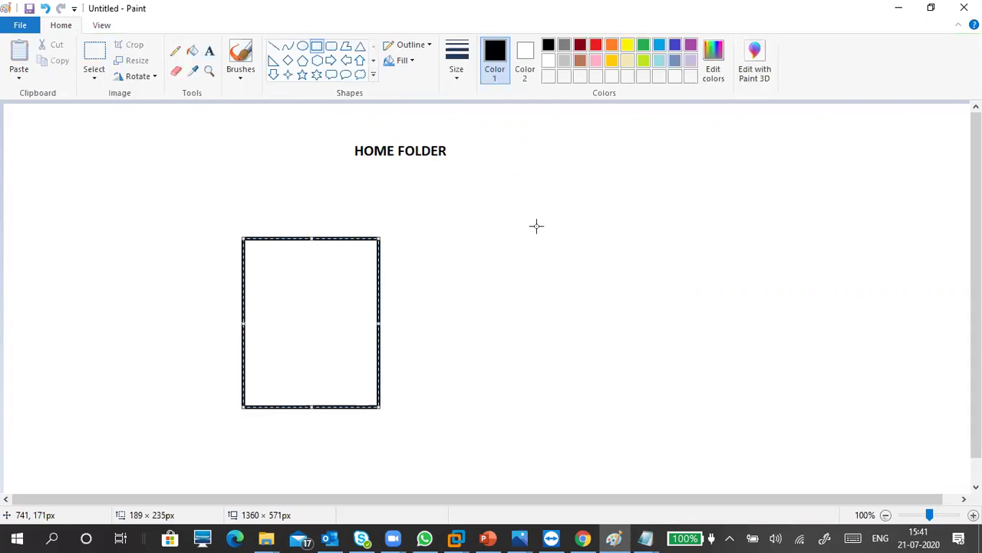
Draw two smaller upright rectangles side by side, right of the large one, the rightmost about 92 × 163 px
left_click_drag(511, 277, 576, 396)
left_click_drag(541, 343, 521, 355)
left_click(604, 285)
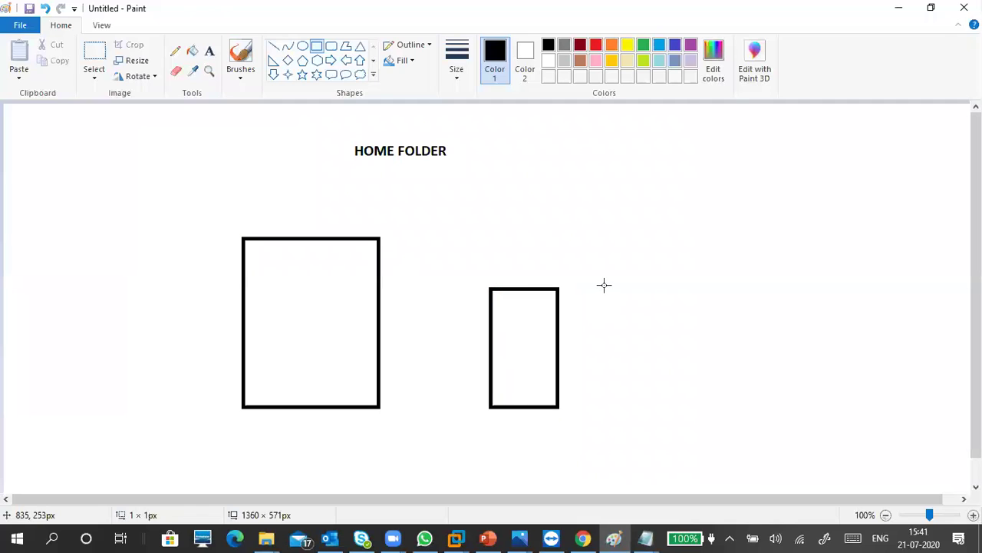
left_click_drag(602, 283, 667, 403)
left_click_drag(634, 284, 633, 287)
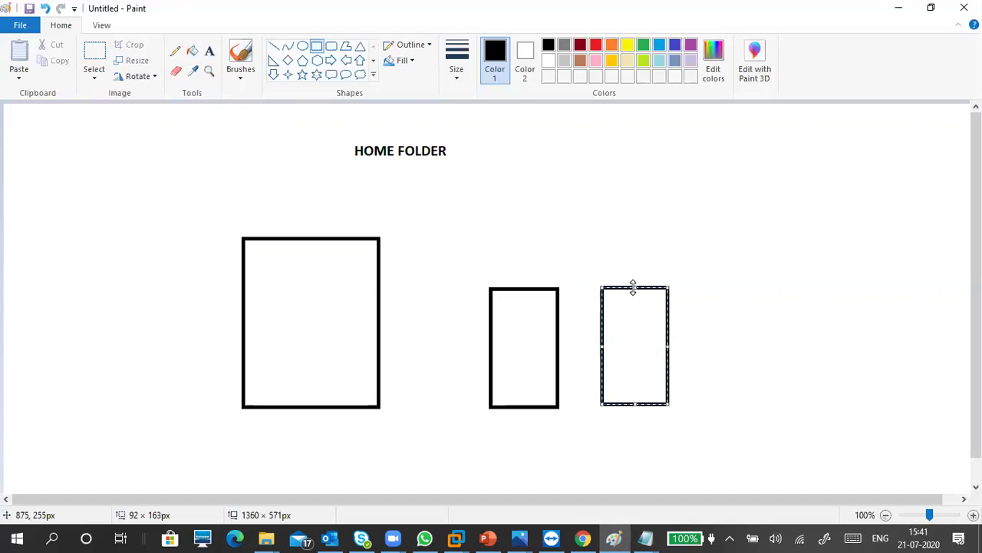
left_click(576, 248)
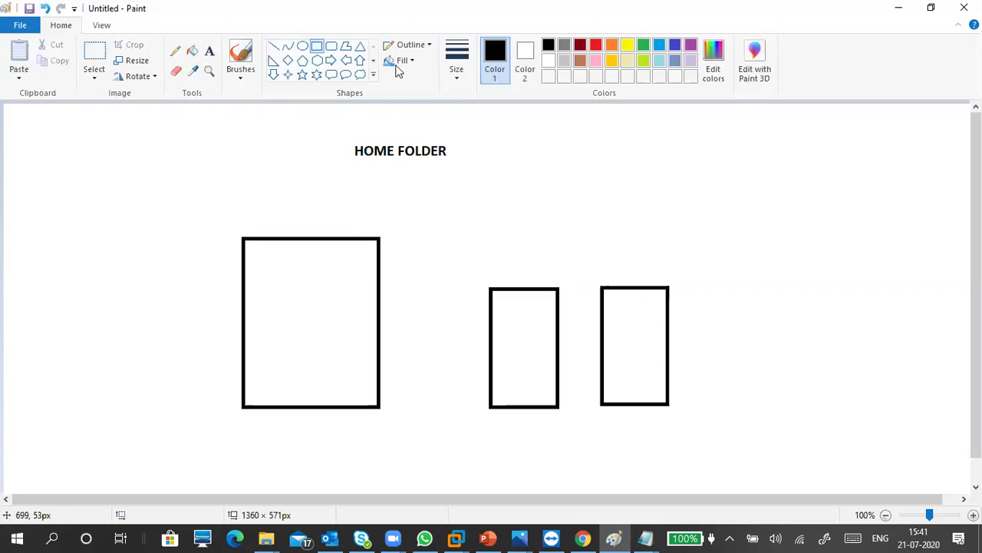
Add a text block left of the large rectangle with the lines "JAVA", "SHARED FOLDER", "PROJECT" and "\\"
left_click(209, 51)
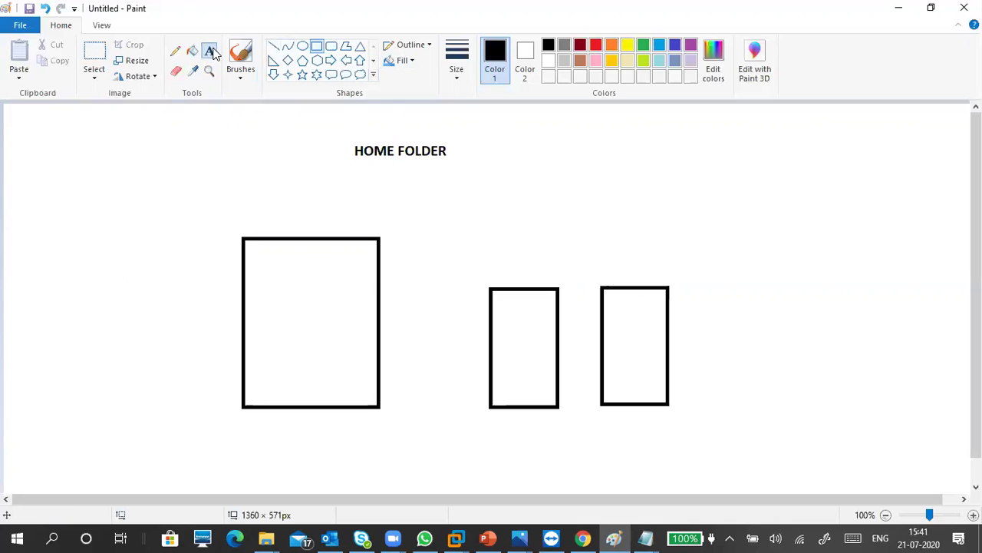
left_click(97, 230)
type("JAVA")
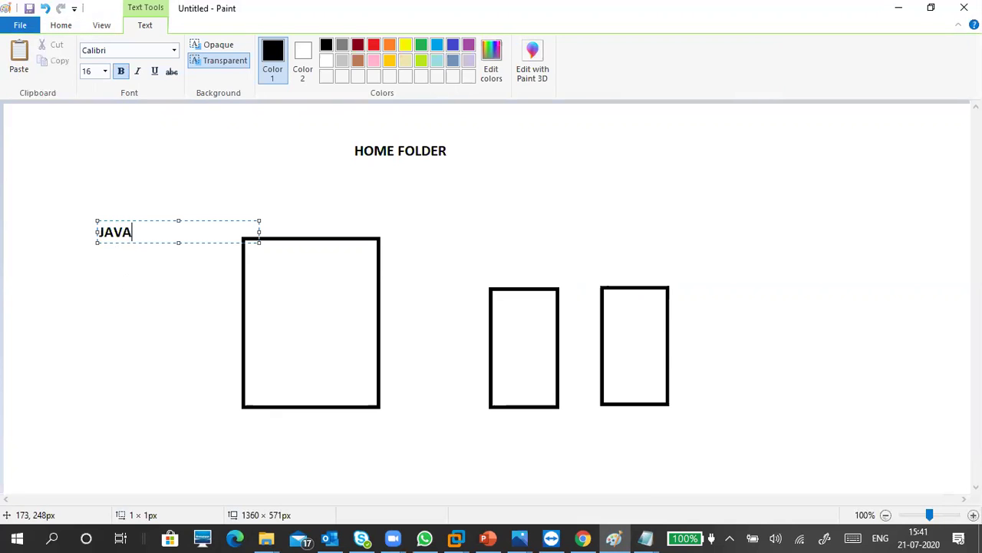
key("Return")
type("SHARED FOLDER")
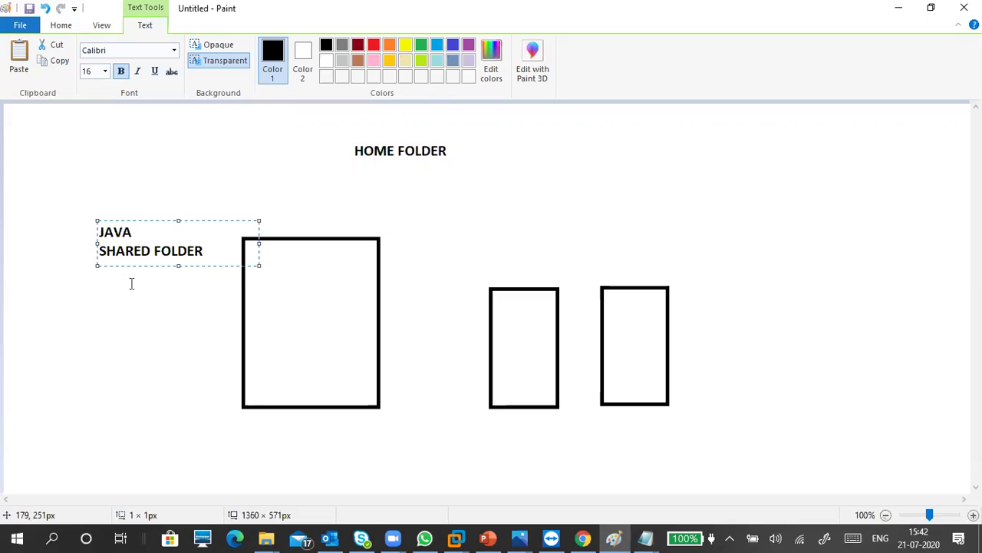
key("Return")
type("PROJECT")
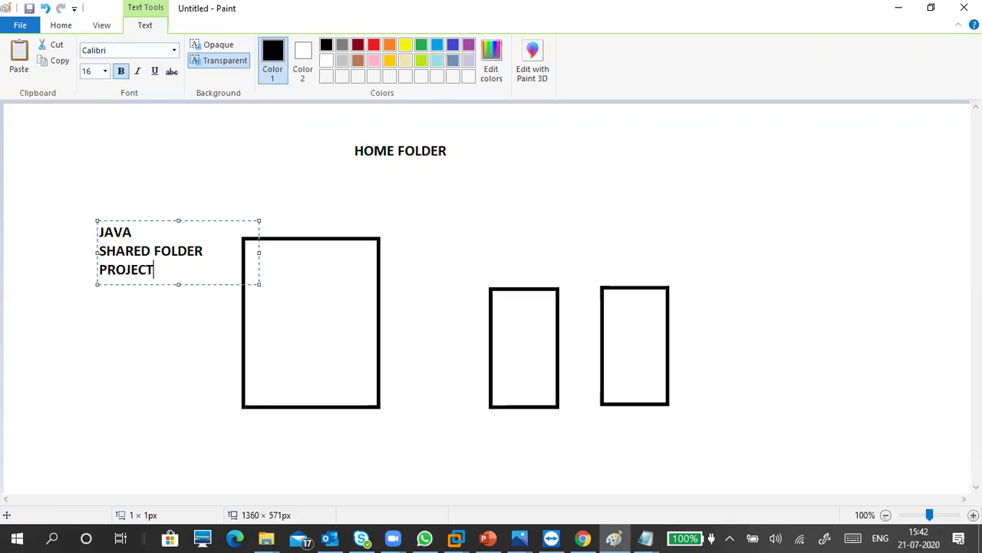
key("Return")
type("\\\\")
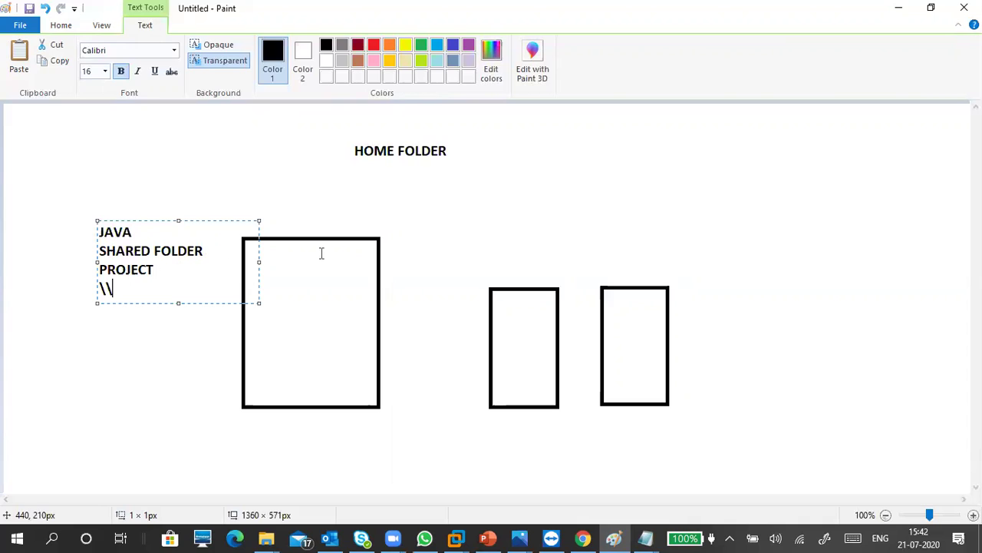
left_click(333, 217)
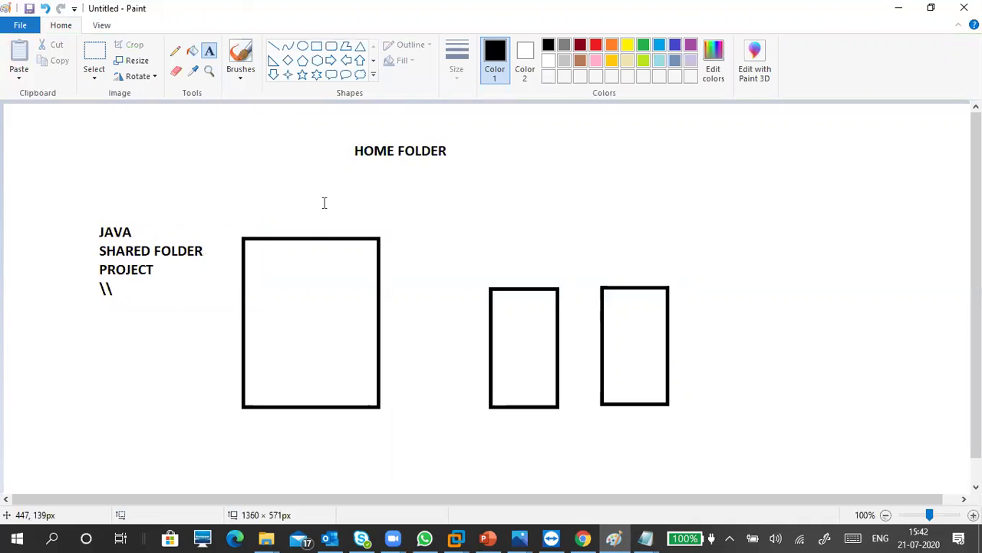
Add the text "EASY" in the upper-left corner of the canvas
left_click(45, 117)
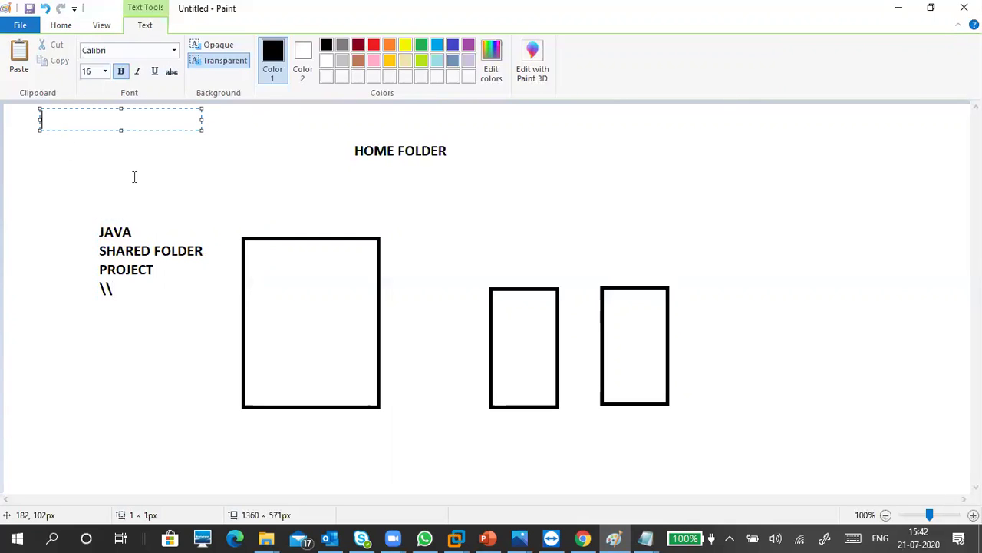
type("ASY")
Draw a horizontal line about 563 px long below the rectangles and connect each of the three rectangles to it with a short vertical line
left_click(64, 27)
left_click(274, 46)
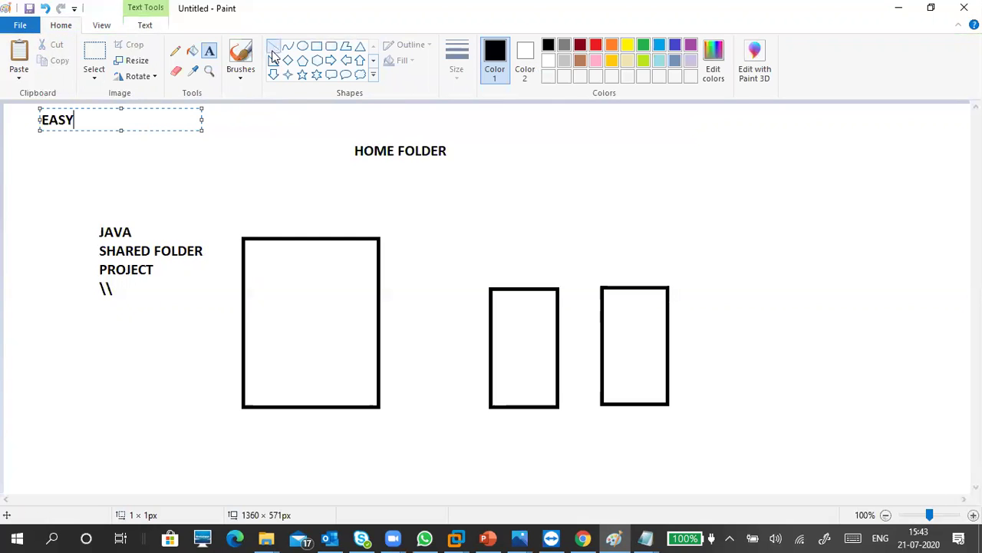
mouse_move(253, 448)
left_mouse_down()
mouse_move(461, 459)
mouse_move(648, 439)
mouse_move(658, 451)
left_mouse_up()
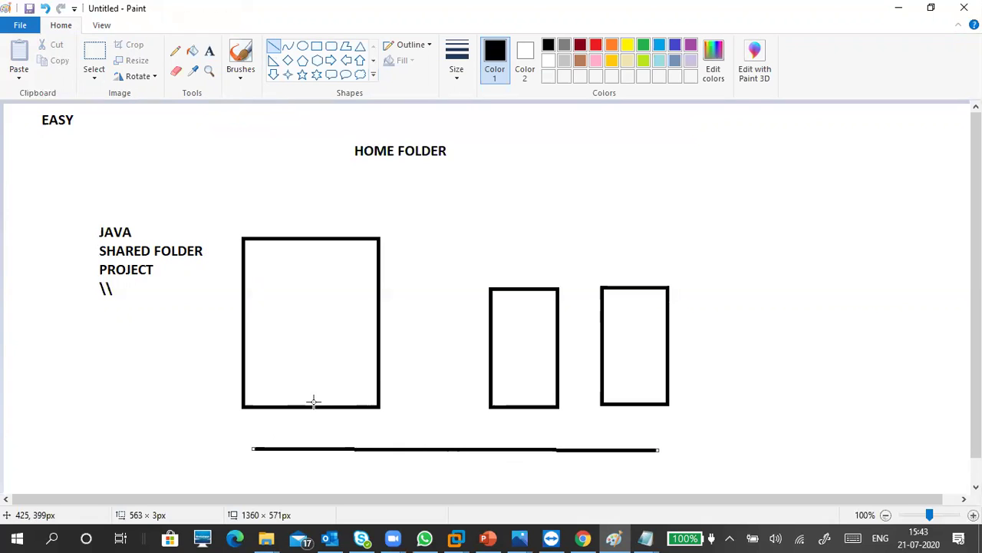
left_click_drag(302, 407, 303, 447)
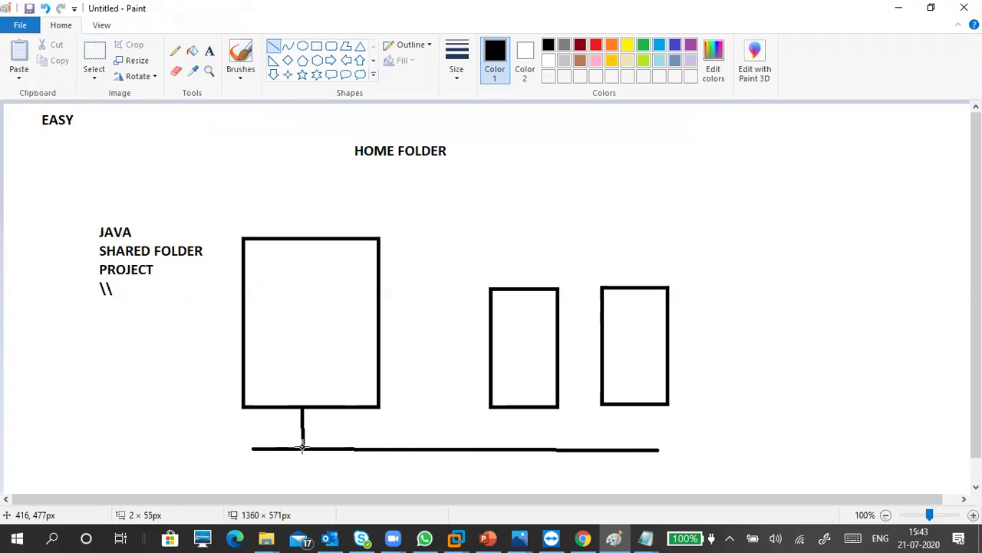
left_click_drag(526, 407, 529, 446)
left_click_drag(626, 405, 627, 447)
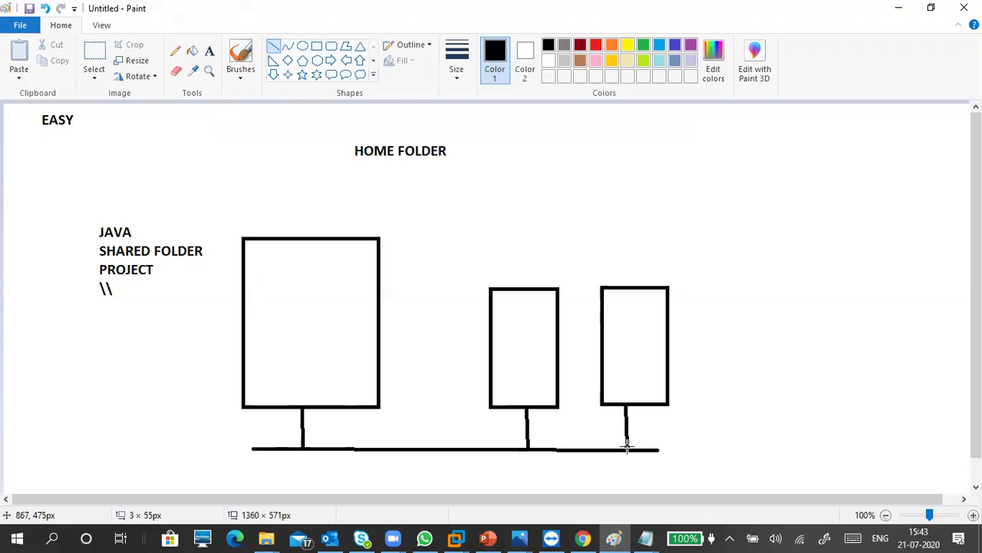
Brush the labels "C1" and "C2" above the two small rectangles and "U1" and "U2" inside them
left_click(240, 67)
left_click(158, 97)
mouse_move(497, 263)
left_mouse_down()
mouse_move(493, 287)
mouse_move(508, 281)
left_mouse_up()
mouse_move(605, 260)
left_mouse_down()
mouse_move(599, 271)
mouse_move(621, 268)
left_mouse_up()
mouse_move(508, 308)
left_mouse_down()
mouse_move(537, 323)
mouse_move(509, 313)
left_mouse_up()
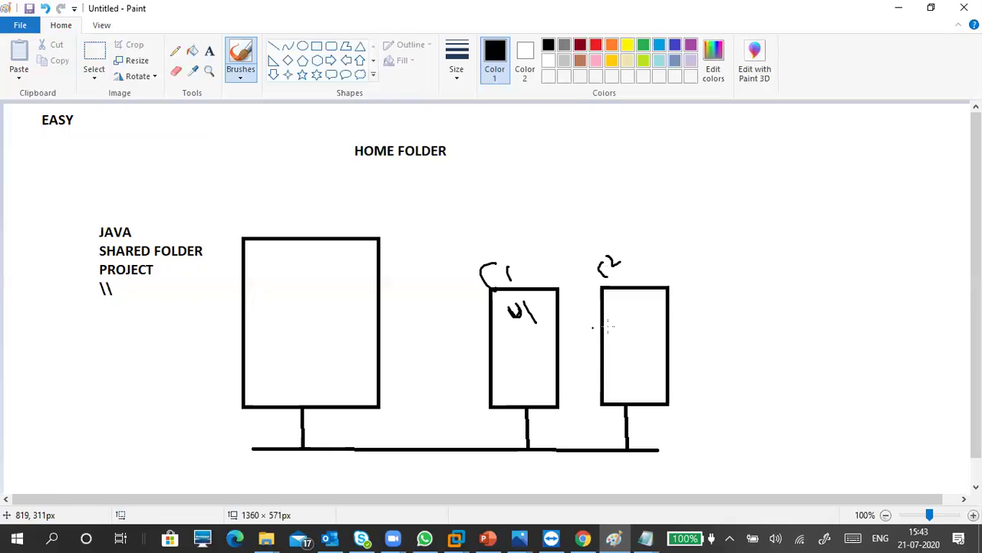
left_click_drag(613, 306, 637, 315)
Brush a small box with an arrow pointing into it inside each client rectangle, and join the two boxes with a line
mouse_move(509, 365)
left_mouse_down()
mouse_move(519, 384)
mouse_move(542, 364)
mouse_move(539, 381)
mouse_move(513, 382)
left_mouse_up()
mouse_move(619, 360)
left_mouse_down()
mouse_move(620, 373)
mouse_move(644, 358)
mouse_move(620, 374)
left_mouse_up()
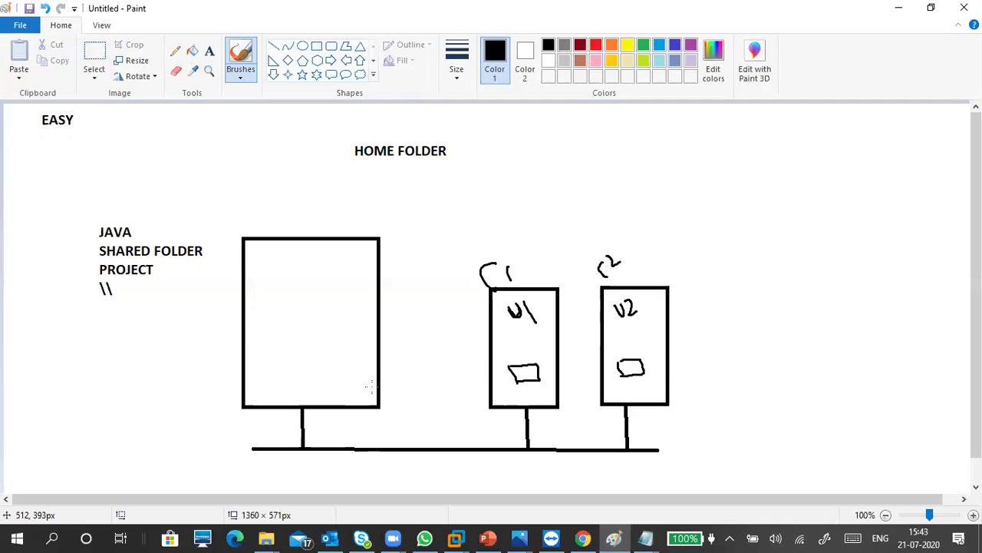
mouse_move(526, 353)
left_mouse_down()
mouse_move(529, 382)
mouse_move(538, 375)
left_mouse_up()
left_click_drag(625, 349, 634, 368)
left_click_drag(537, 374, 624, 369)
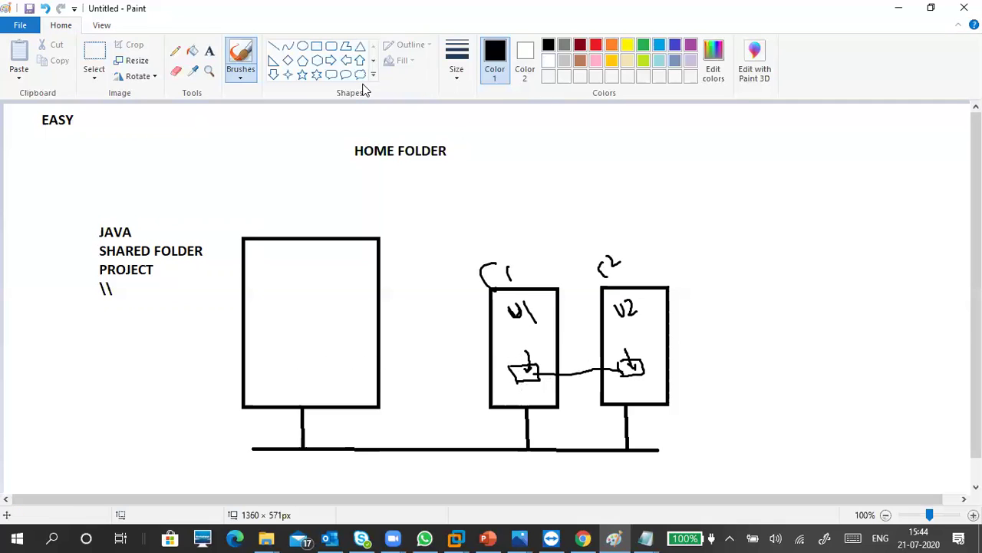
Draw a small square between the large rectangle and C1, and connect it to the horizontal line with a vertical line
left_click(316, 46)
left_click_drag(403, 357, 455, 412)
left_click(406, 327)
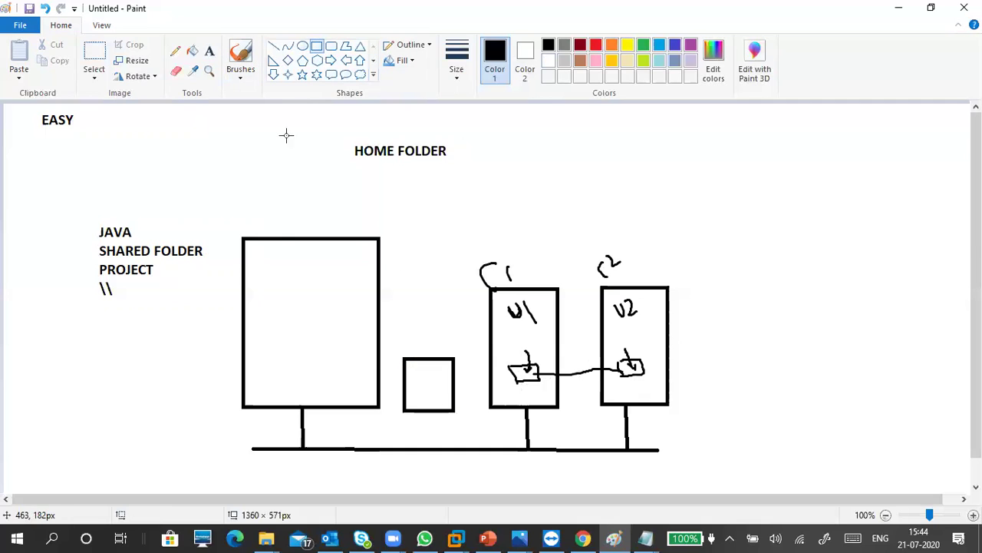
left_click(274, 46)
left_click_drag(425, 412, 426, 450)
left_click(414, 463)
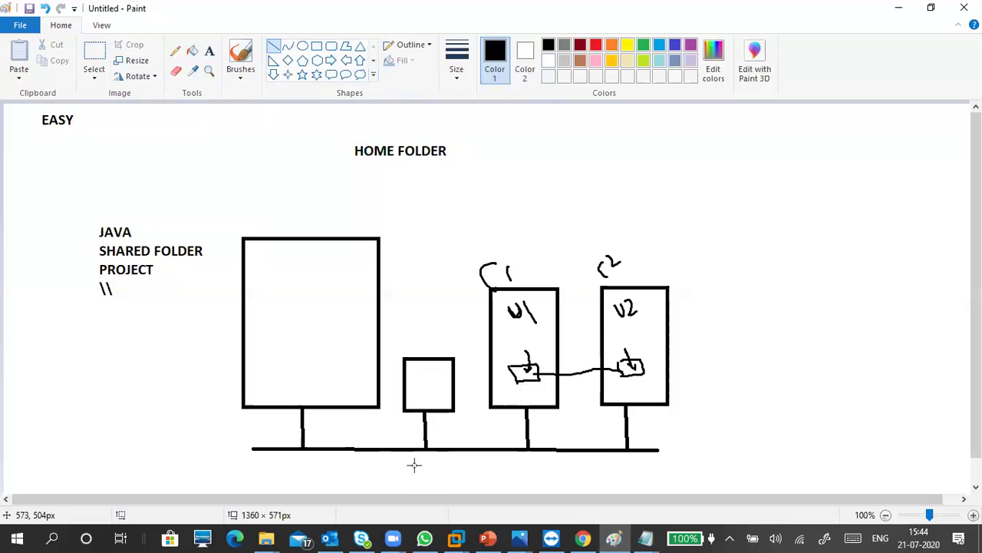
Add the text label "NAS" below the horizontal line, under the small square
left_click(208, 52)
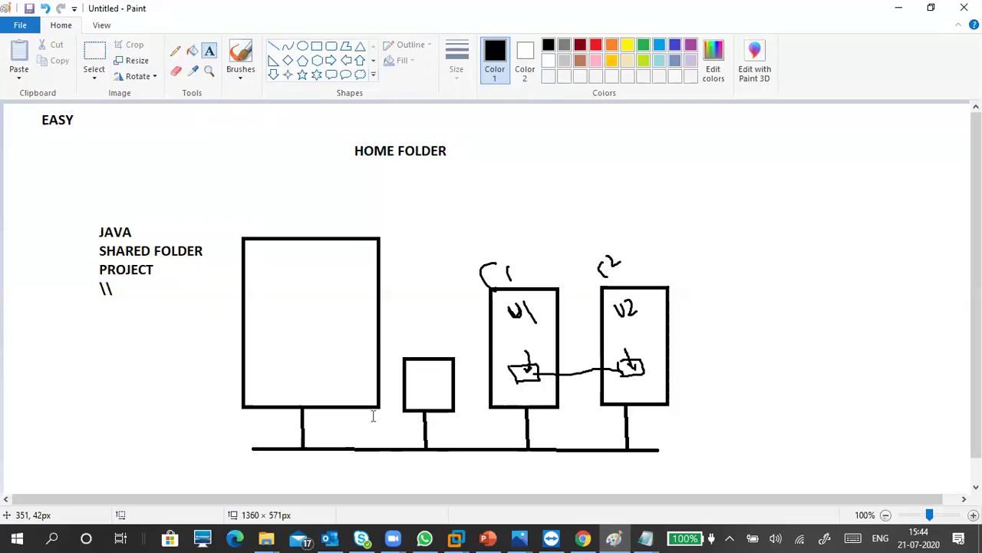
left_click(407, 456)
type("NAS")
left_click(487, 195)
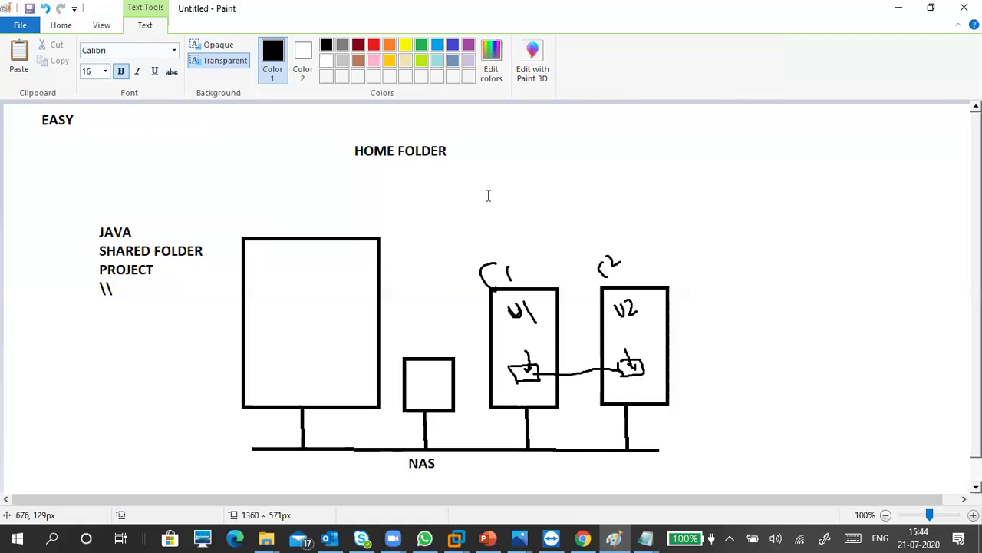
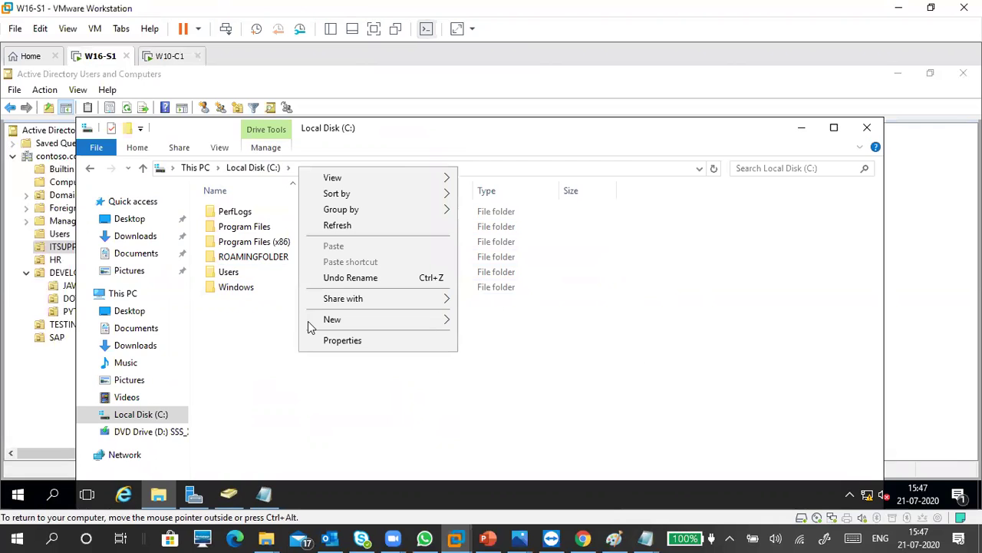
In the W16-S1 virtual machine, create a new folder named HOMEFOLDER on Local Disk (C:)
mouse_move(313, 328)
left_click(486, 332)
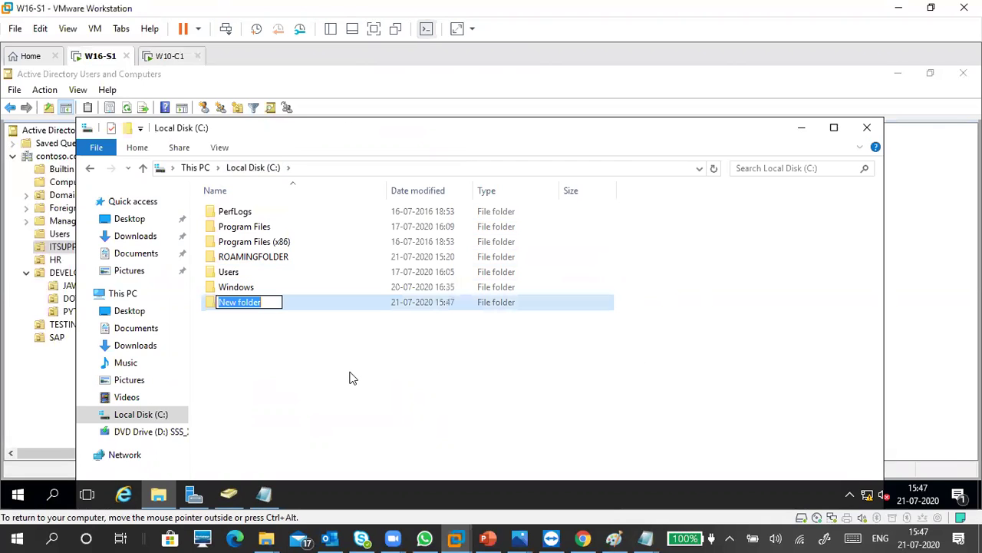
type("Ho")
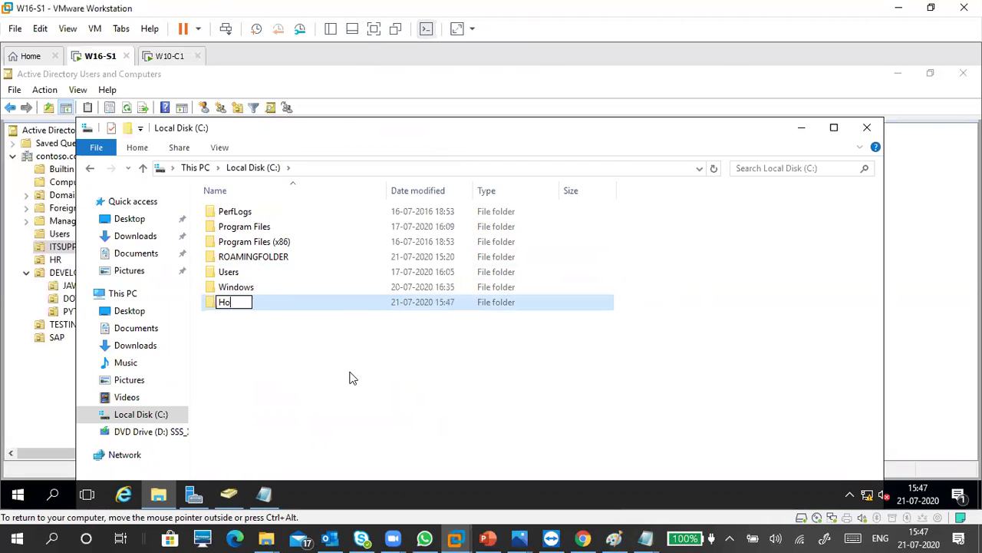
type("mes")
key("BackSpace")
key("BackSpace")
key("BackSpace")
key("BackSpace")
key("BackSpace")
type("HOMEFOLDER")
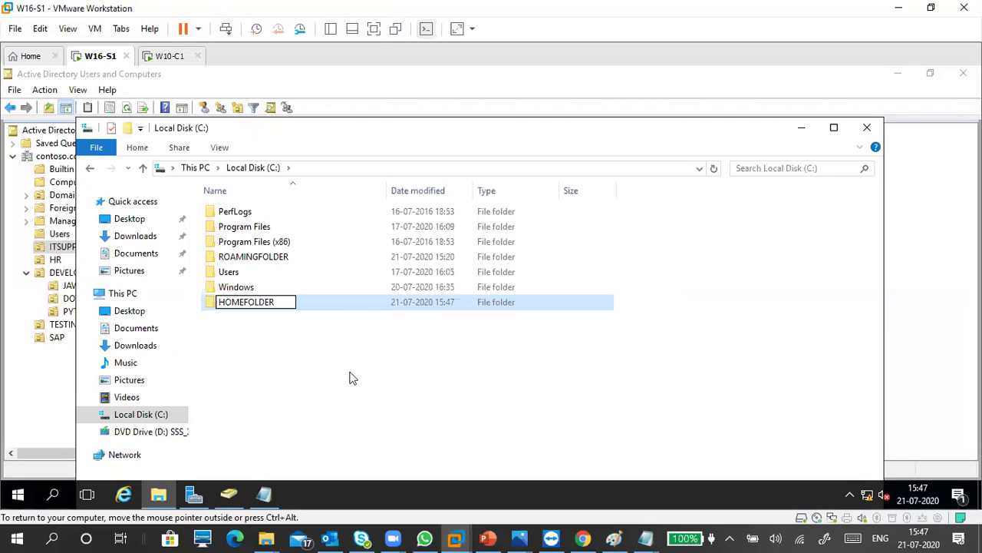
left_click(308, 331)
Open the properties of HOMEFOLDER and enable sharing of the folder in Advanced Sharing
left_click(281, 302)
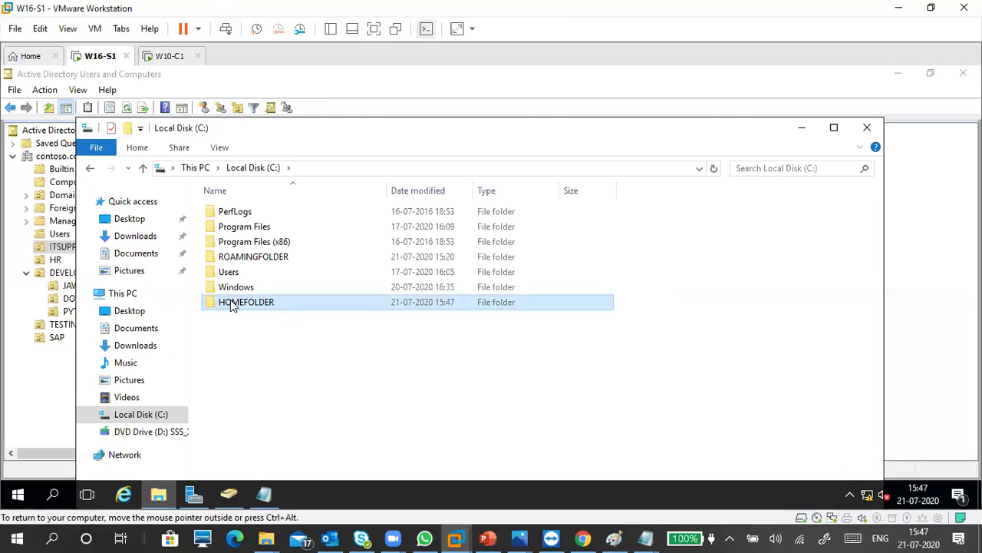
right_click(241, 306)
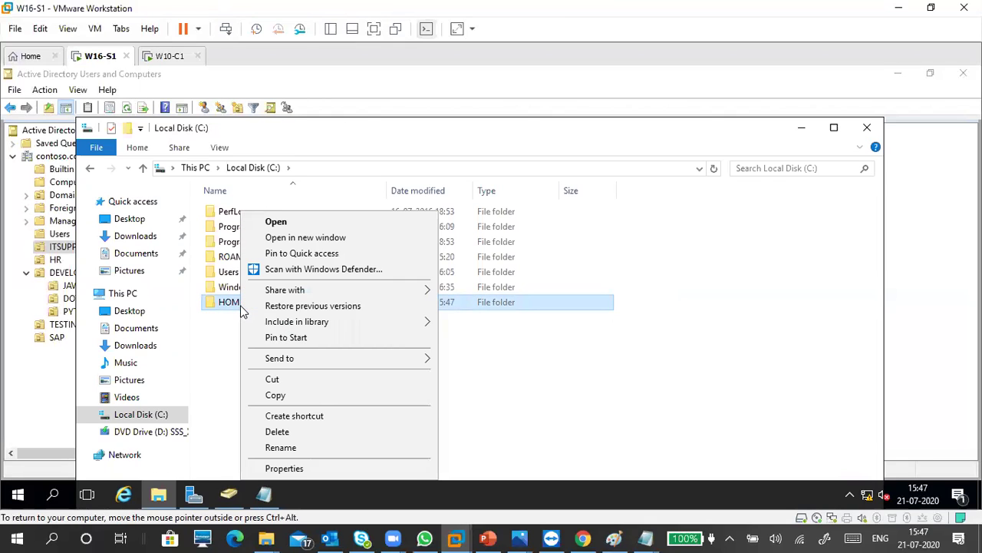
left_click(285, 468)
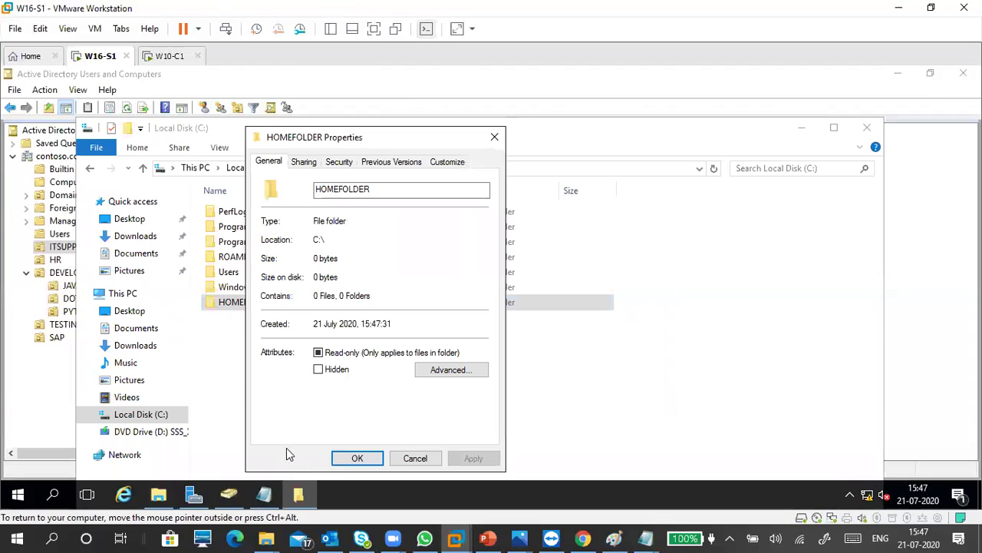
left_click(303, 163)
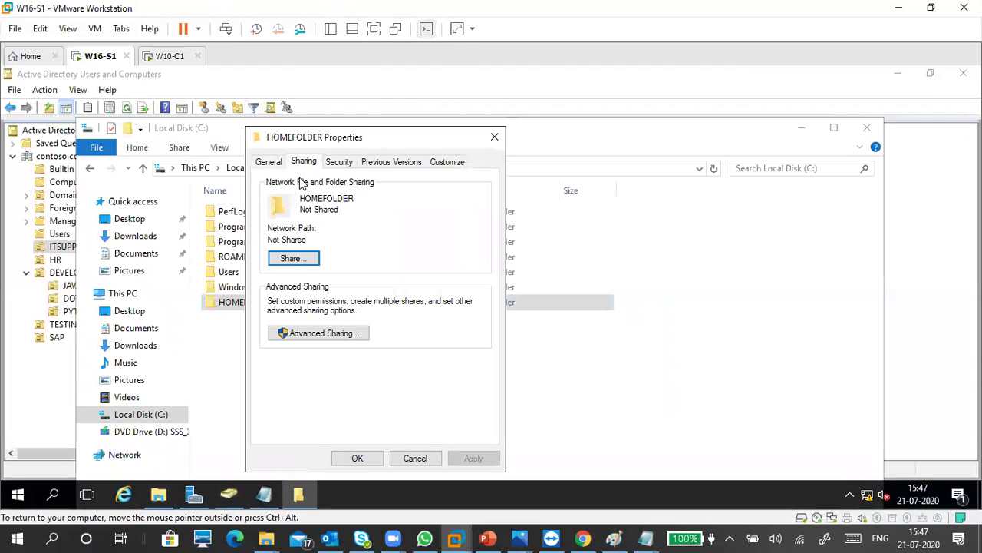
left_click(331, 334)
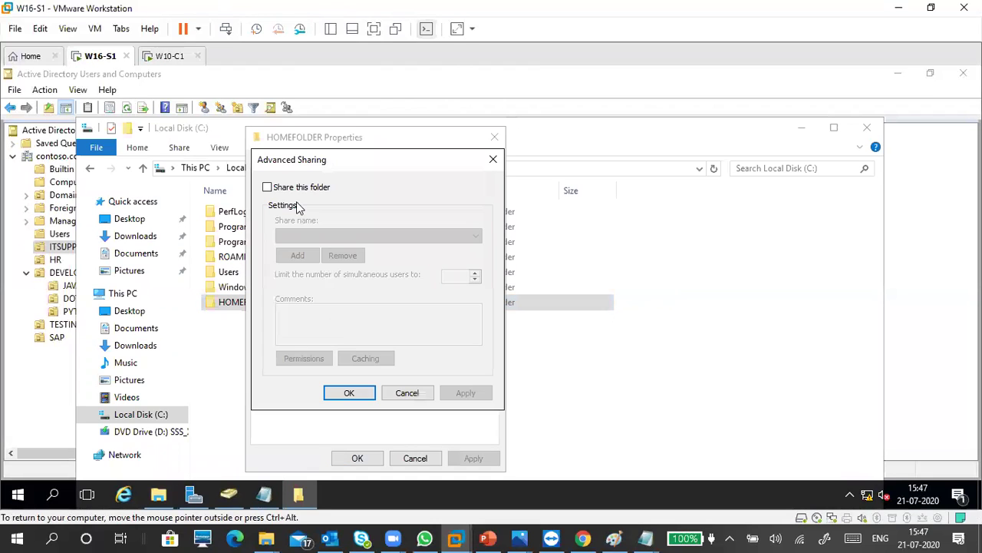
left_click(293, 190)
Allow Everyone Full Control in the share permissions of HOMEFOLDER and apply the advanced sharing settings
left_click(302, 358)
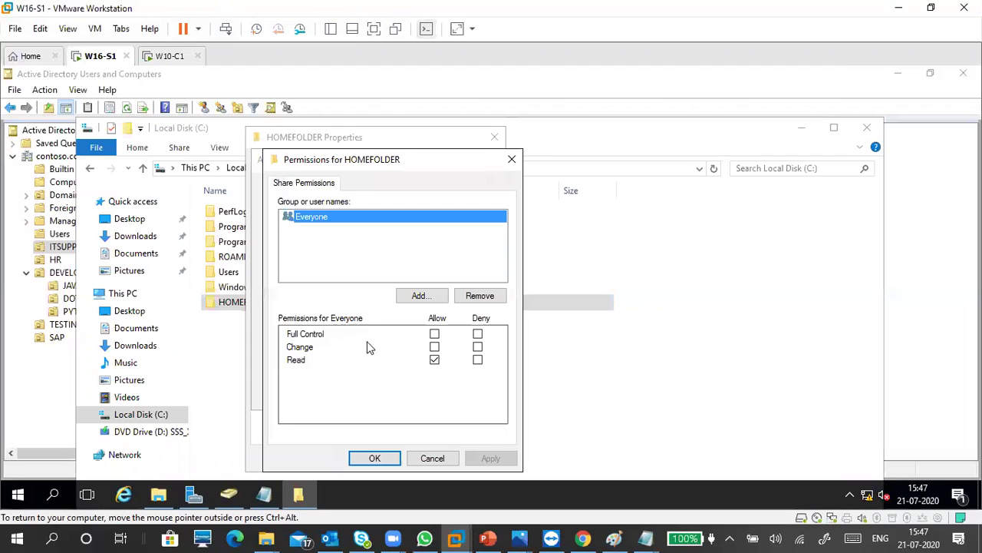
left_click(435, 334)
left_click(492, 458)
left_click(375, 458)
left_click(447, 395)
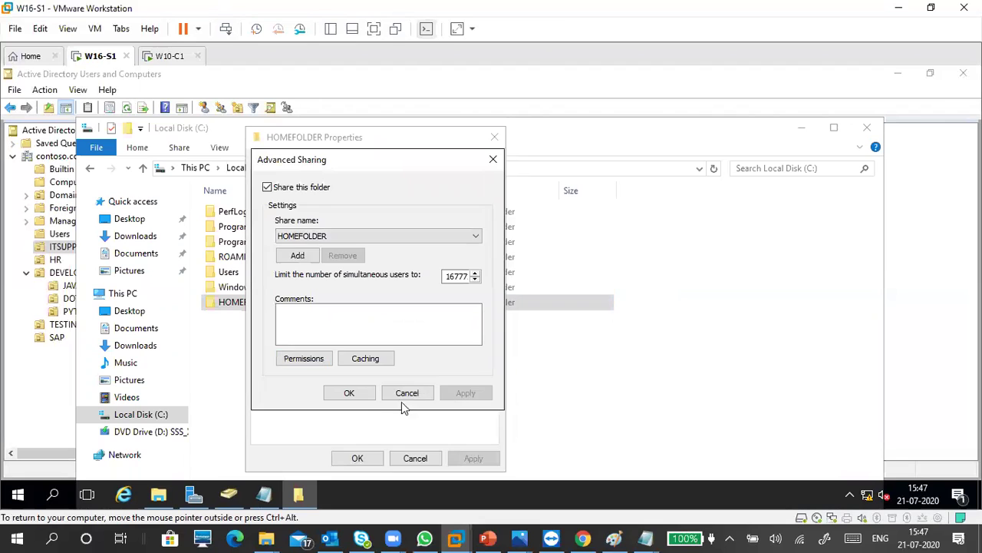
left_click(349, 394)
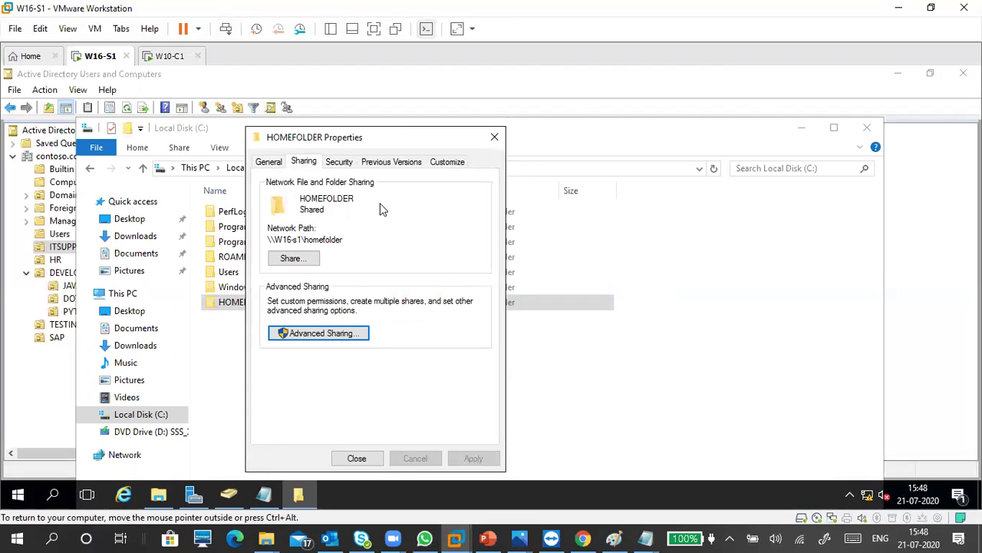
Add the Everyone group to the security permissions of HOMEFOLDER
left_click(352, 167)
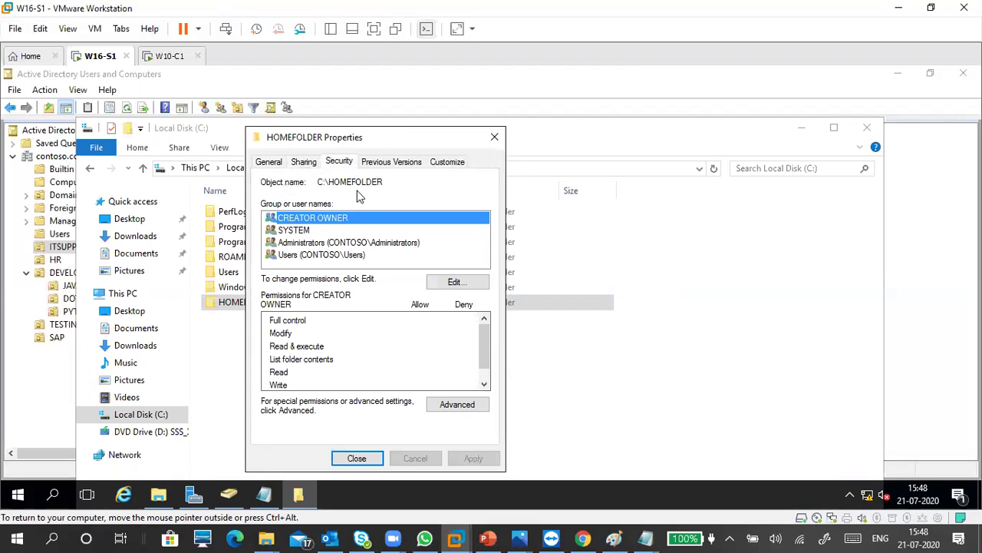
left_click(430, 282)
left_click(424, 325)
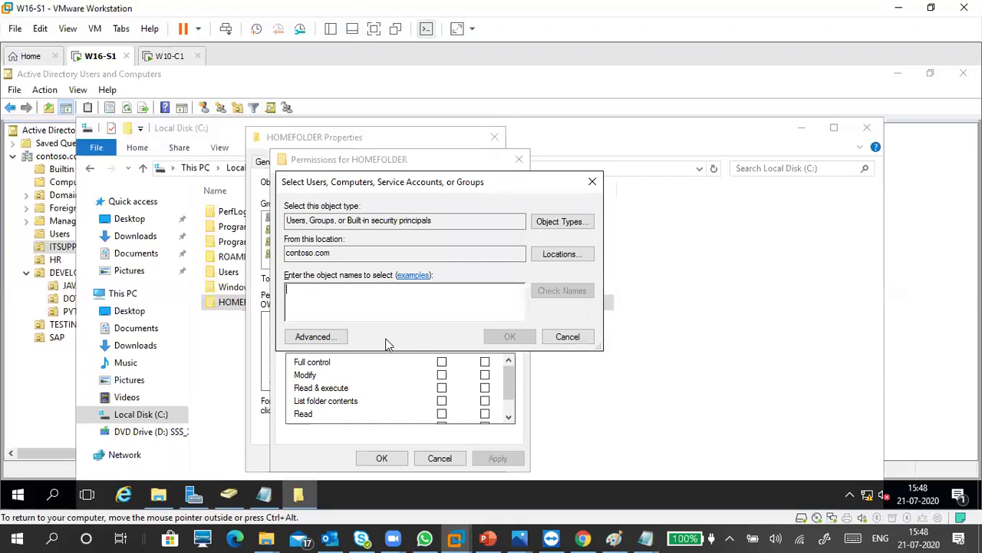
type("EVER")
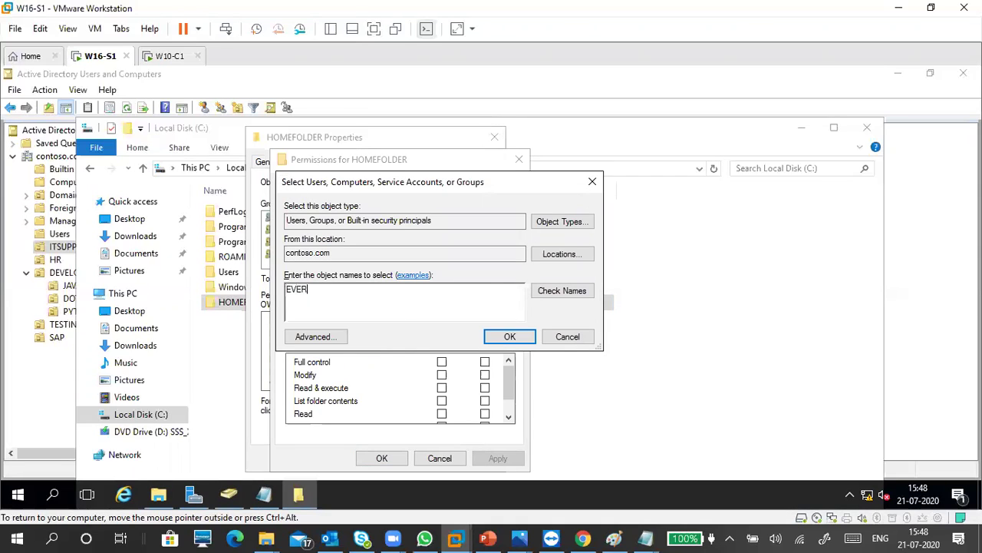
left_click(537, 291)
left_click(508, 336)
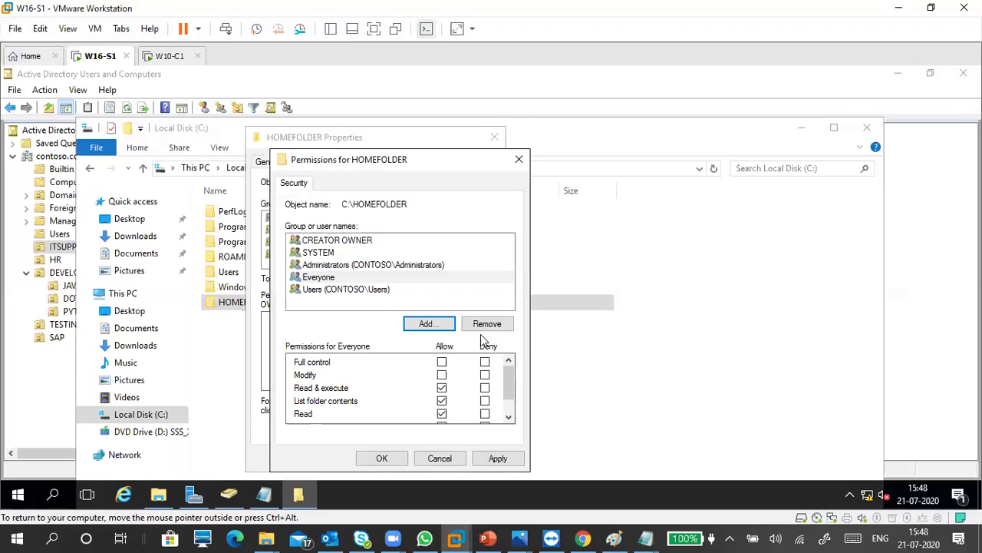
Allow Everyone Full control in the security permissions of HOMEFOLDER and apply the change
left_click(348, 278)
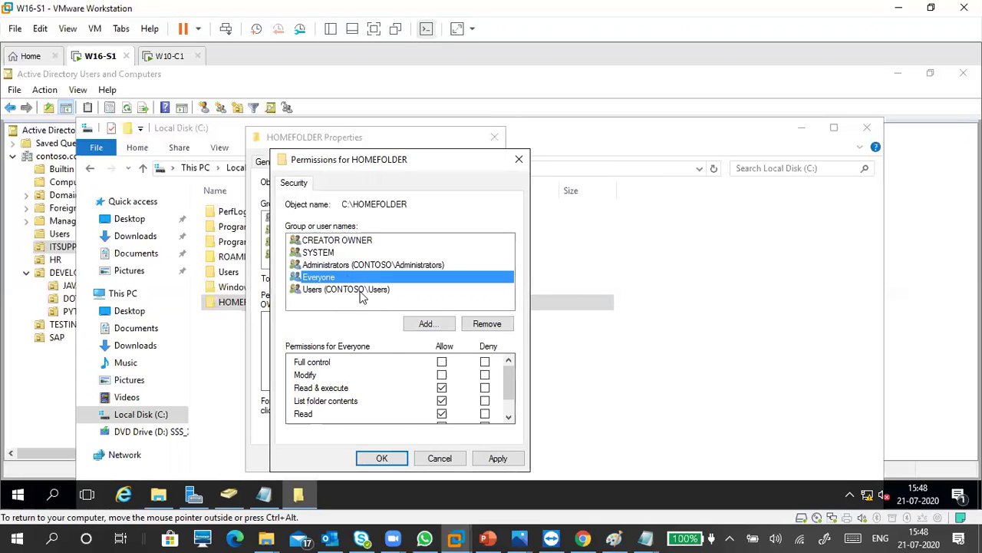
left_click(442, 361)
left_click(496, 458)
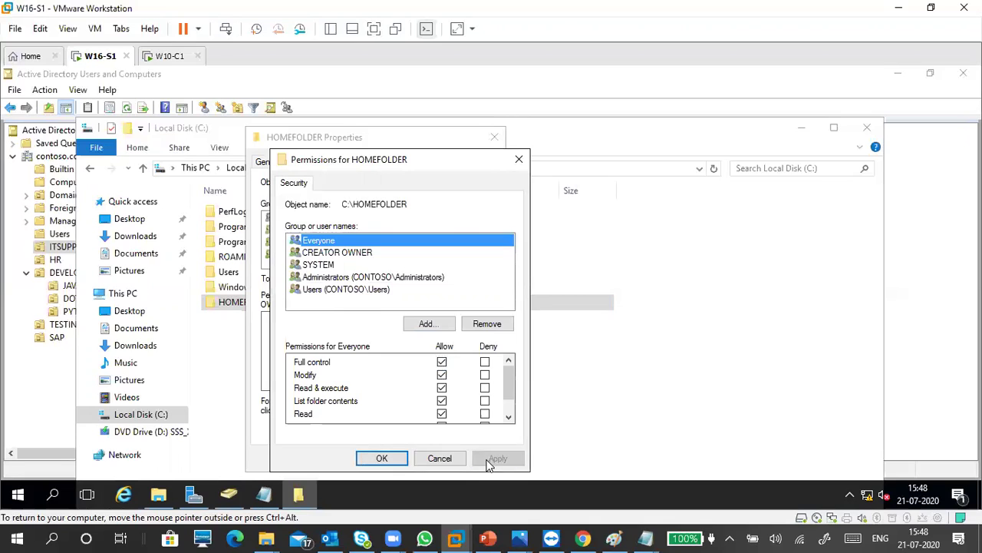
left_click(395, 456)
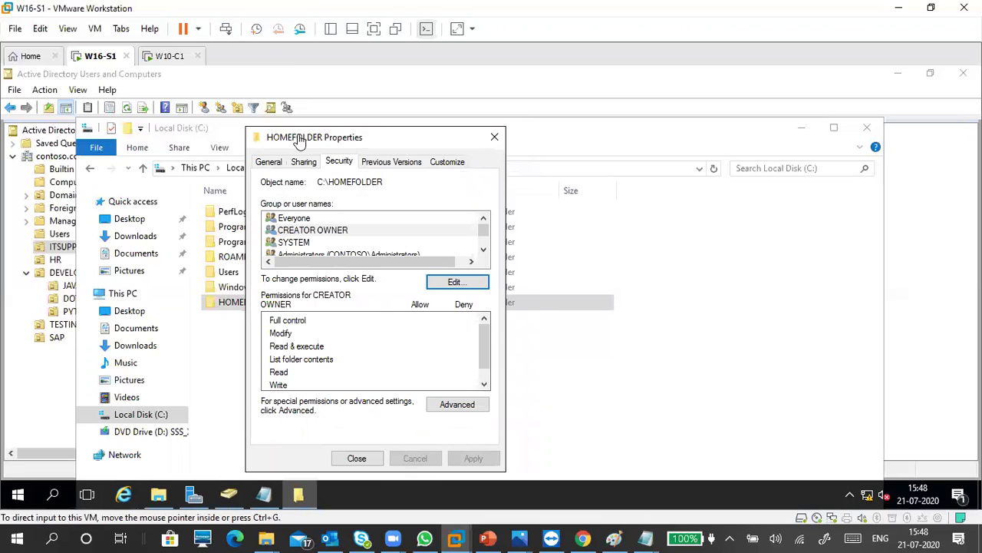
Copy the network path \\W16-s1\homefolder from the sharing properties of HOMEFOLDER
left_click(307, 164)
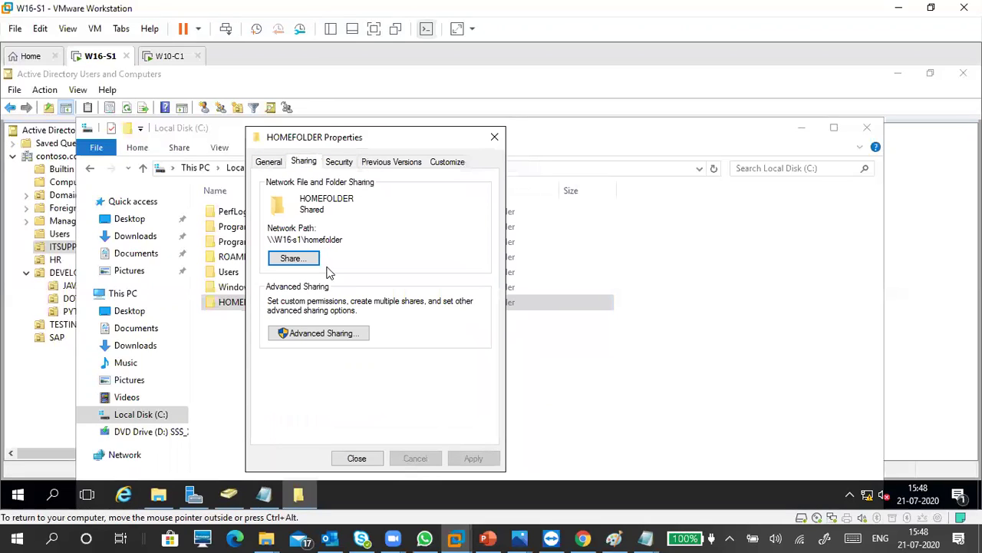
left_click_drag(343, 241, 265, 254)
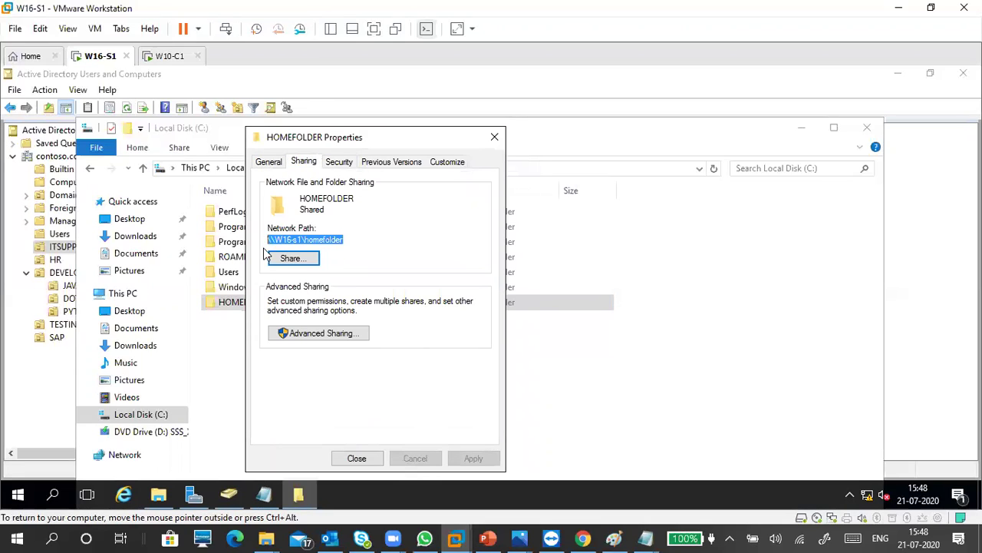
right_click(320, 239)
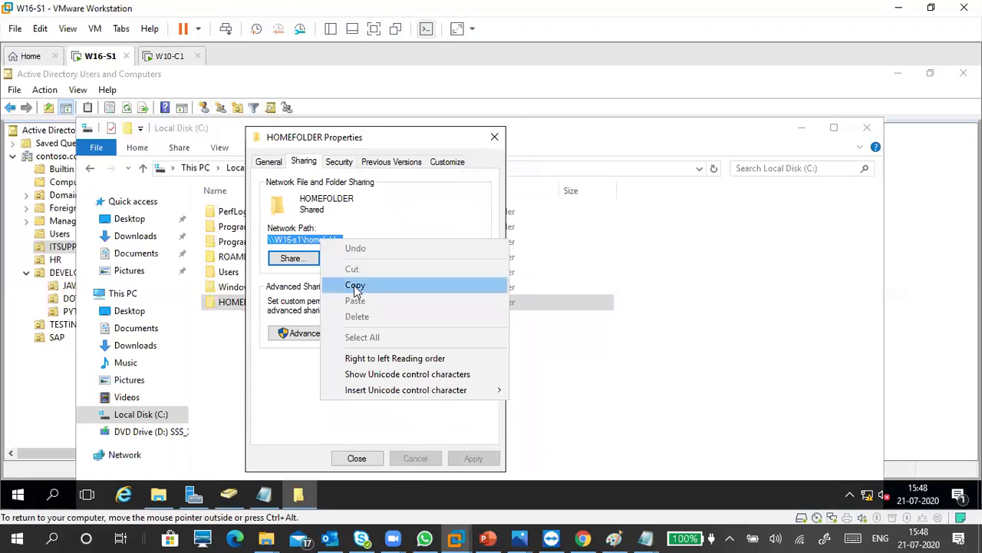
left_click(356, 287)
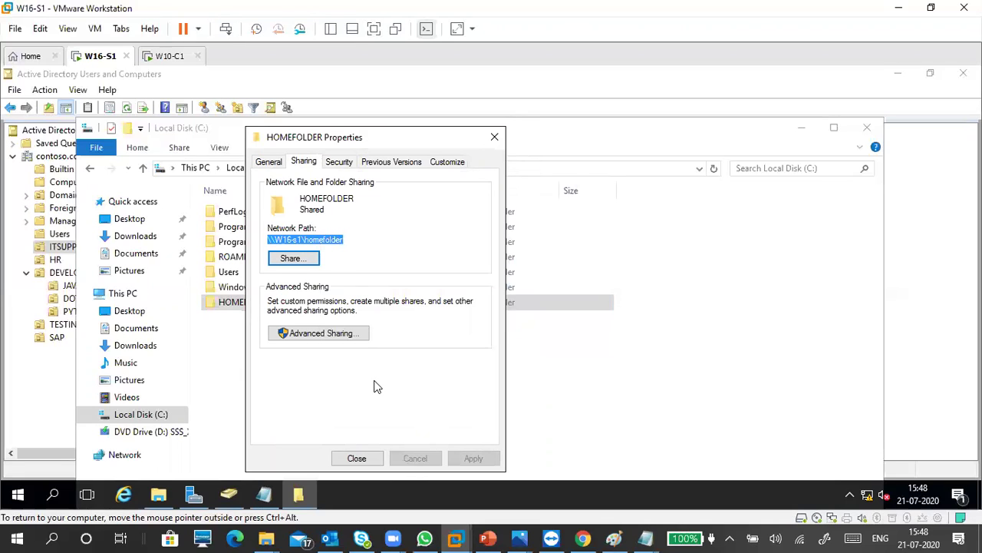
Paste the network path \\W16-s1\homefolder into the F.txt note, then copy it from there
left_click(361, 458)
left_click(270, 497)
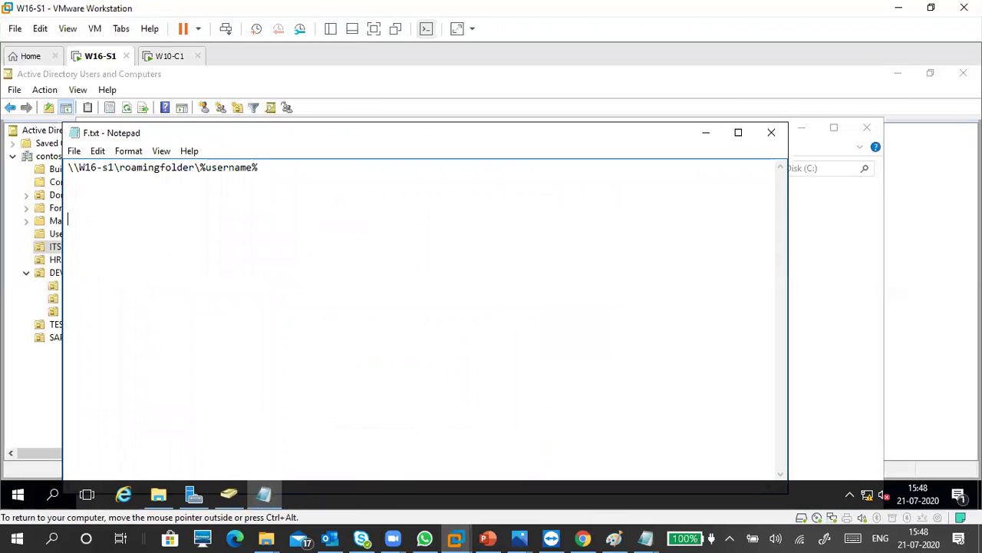
key("ctrl+v")
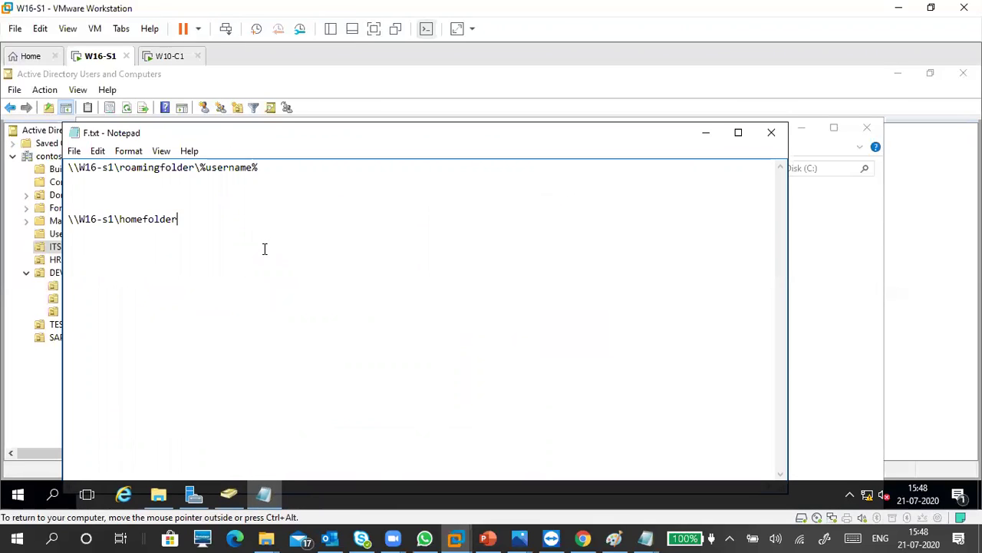
left_click_drag(175, 221, 53, 221)
right_click(91, 221)
left_click(107, 267)
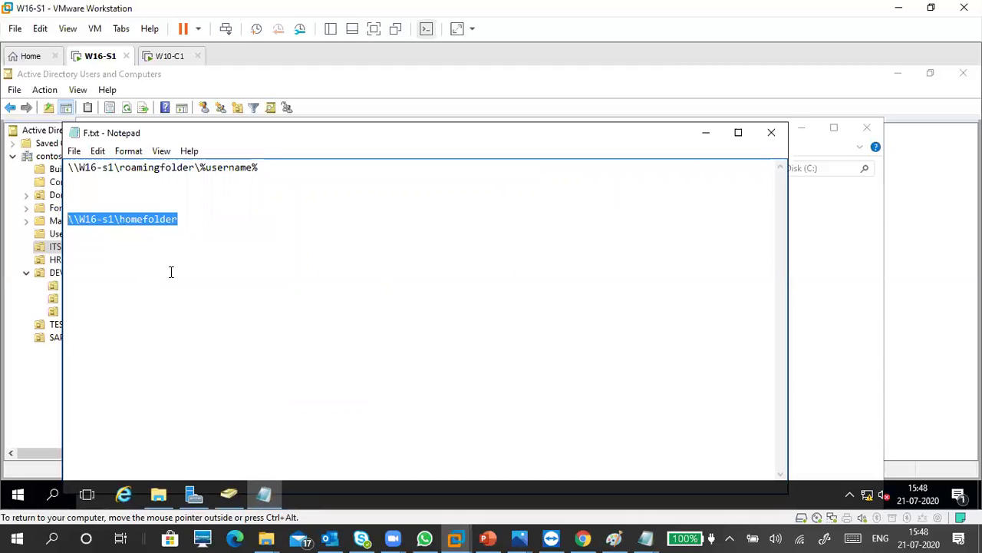
left_click(171, 272)
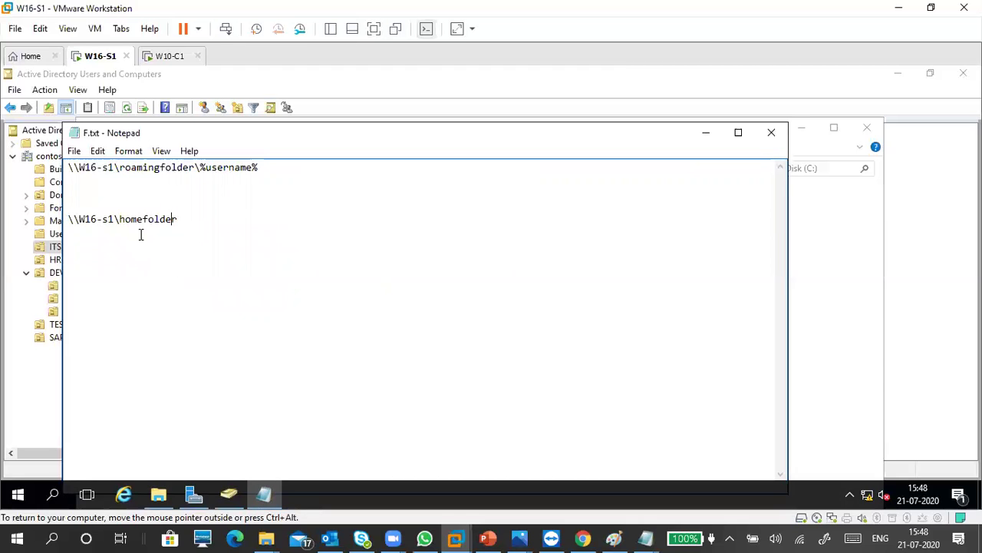
In the profile properties of the ITUSER1 account in ITSUPPORT, set the home folder to connect as drive Z:
left_click(229, 495)
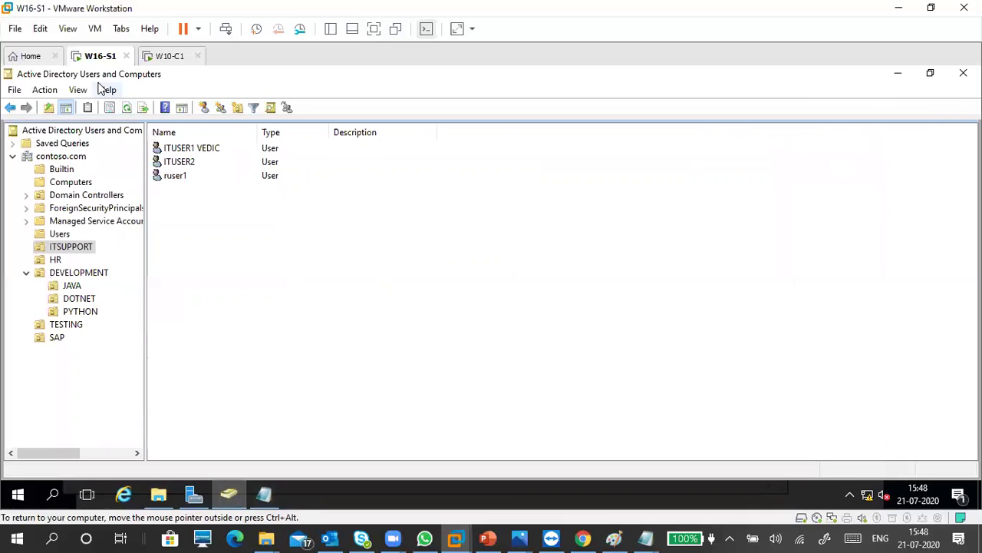
left_click(192, 151)
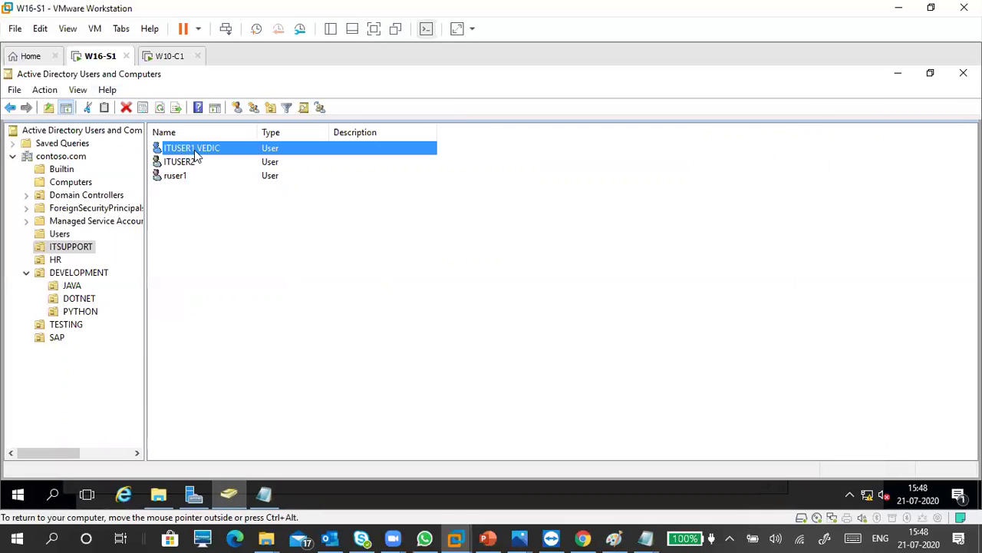
double_click(194, 150)
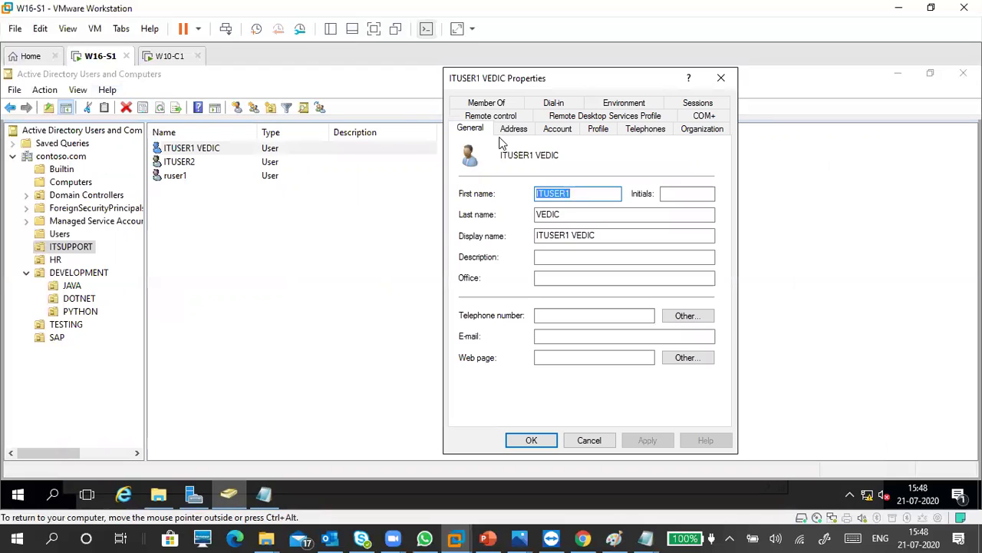
left_click_drag(558, 82, 399, 101)
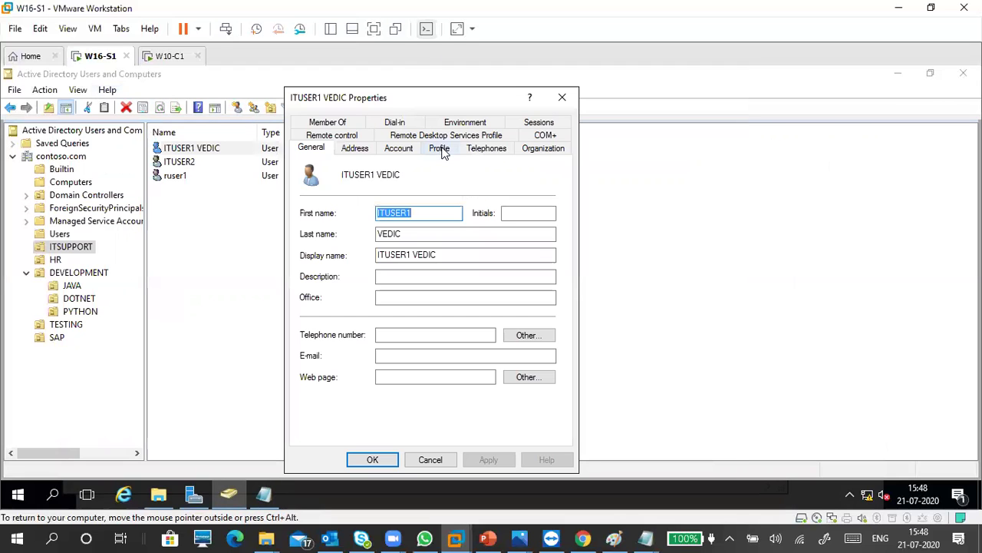
left_click(442, 150)
left_click(341, 274)
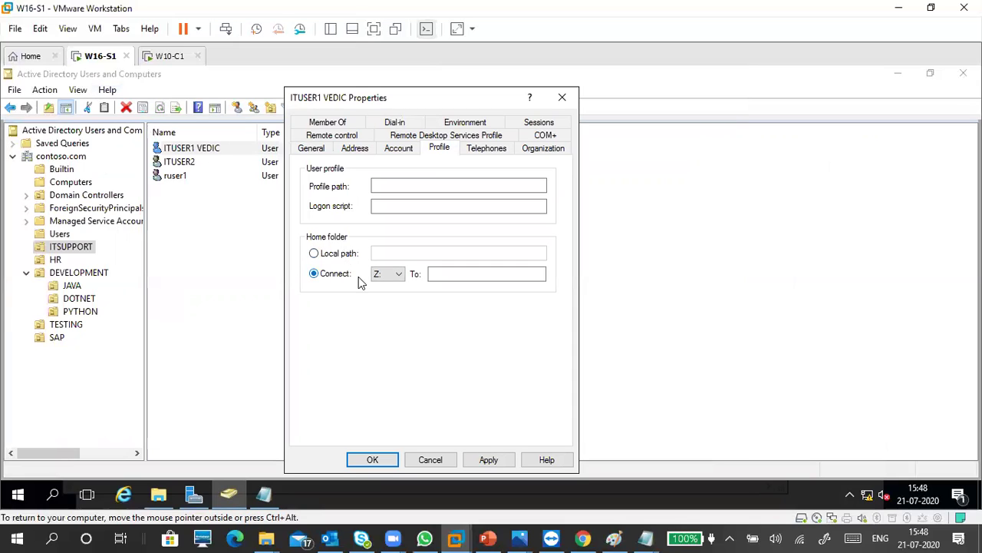
left_click(399, 278)
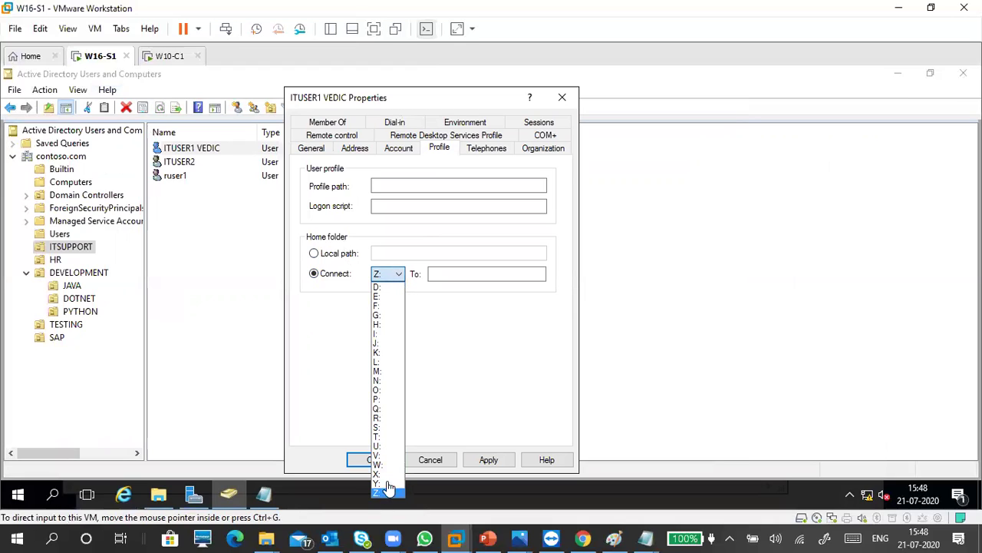
Set the home folder path of the ITUSER1 account to \\W16-s1\homefolder\ITDOCS and save the account properties
left_click(482, 275)
left_click(482, 275)
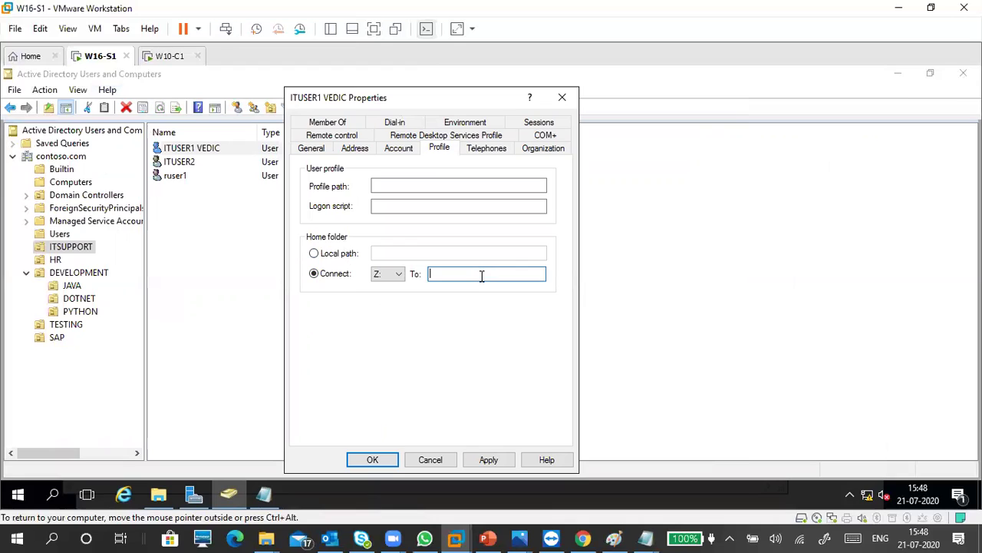
right_click(482, 274)
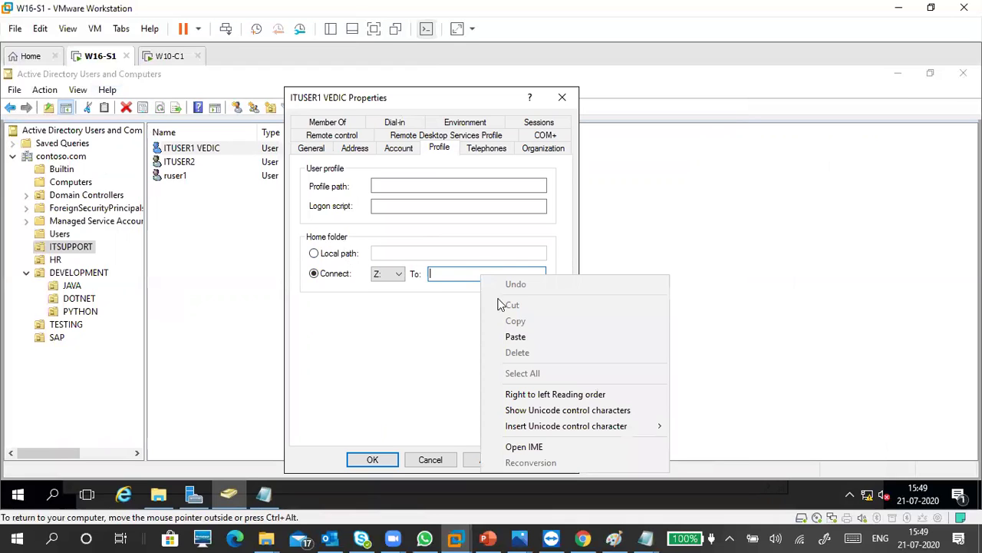
left_click(516, 338)
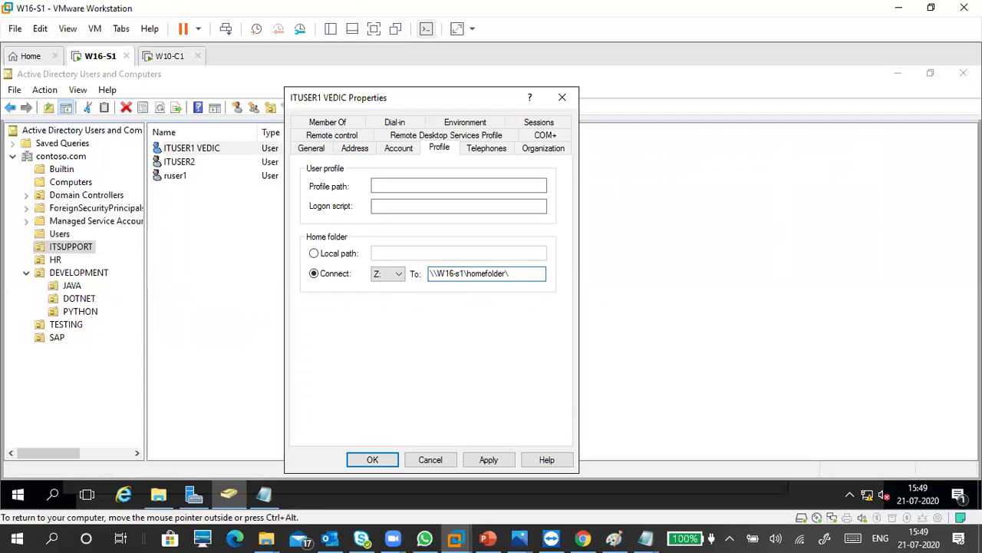
type("OCS")
left_click(497, 458)
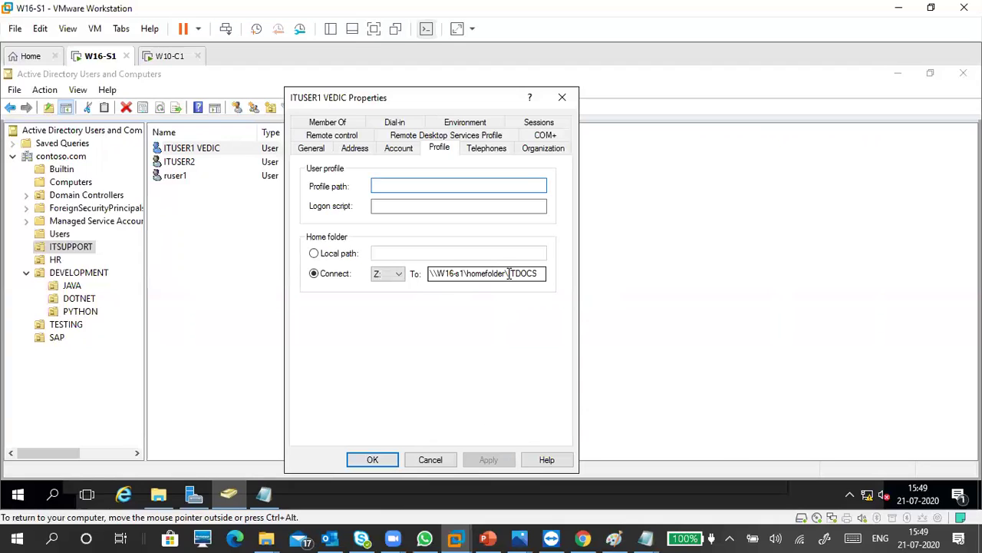
left_click(378, 460)
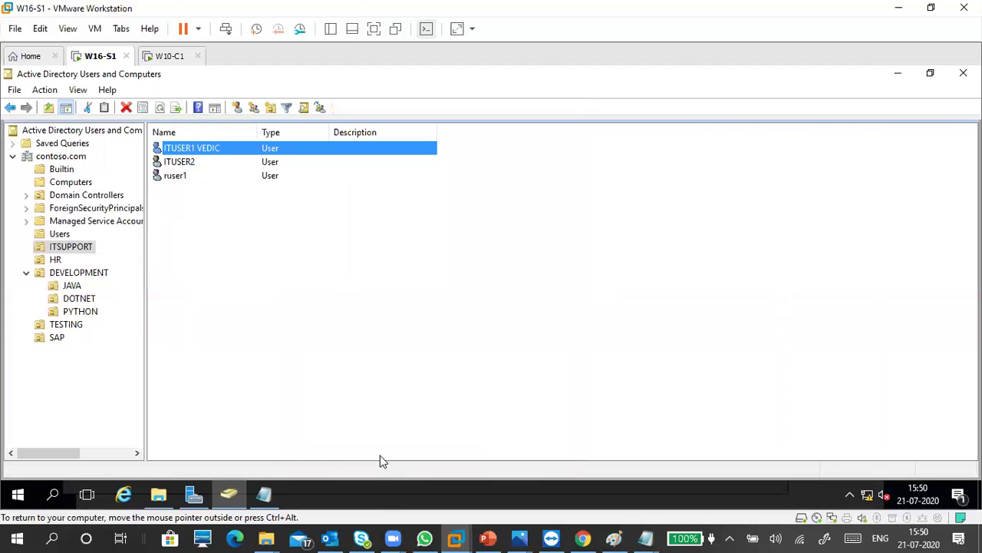
left_click(323, 259)
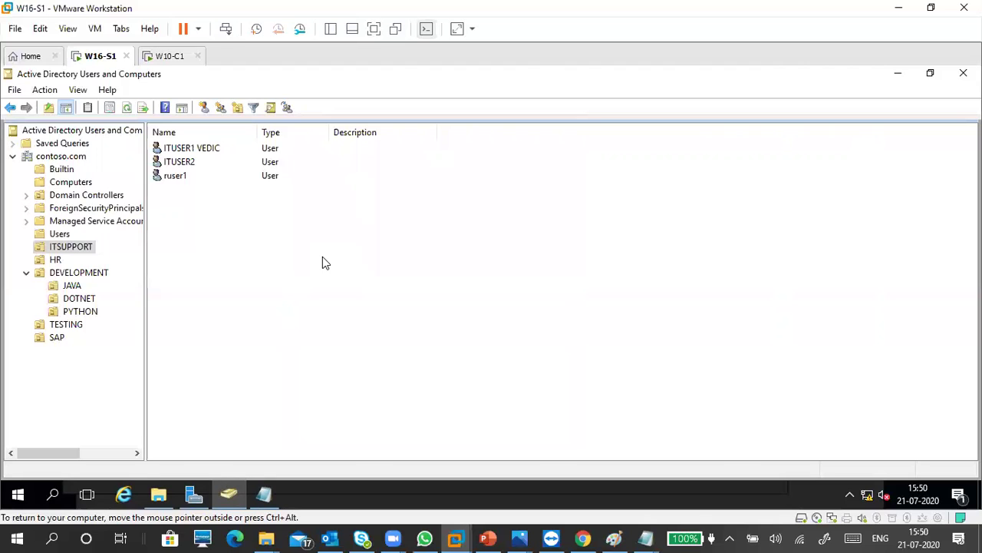
Switch to the W10-C1 virtual machine and sign out the current user
left_click(165, 59)
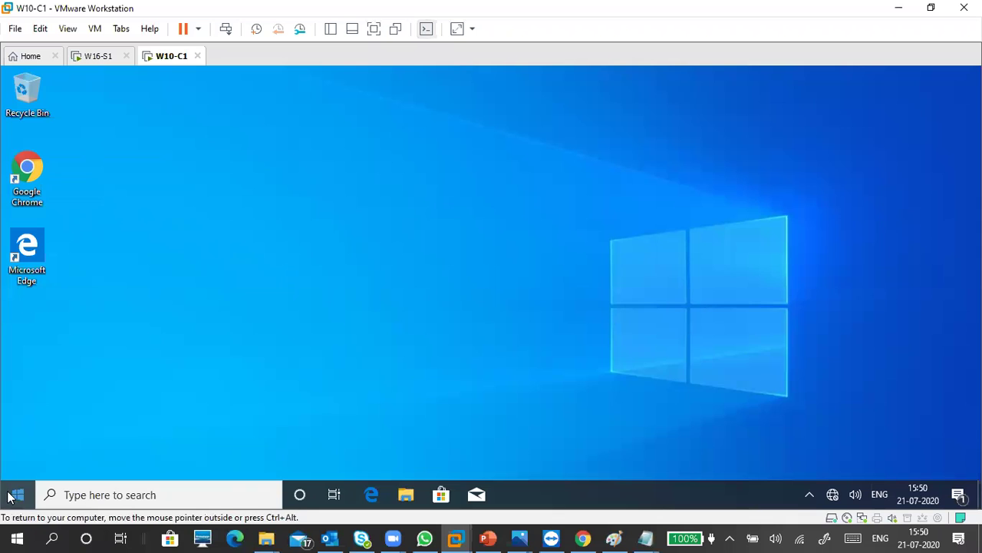
key("super")
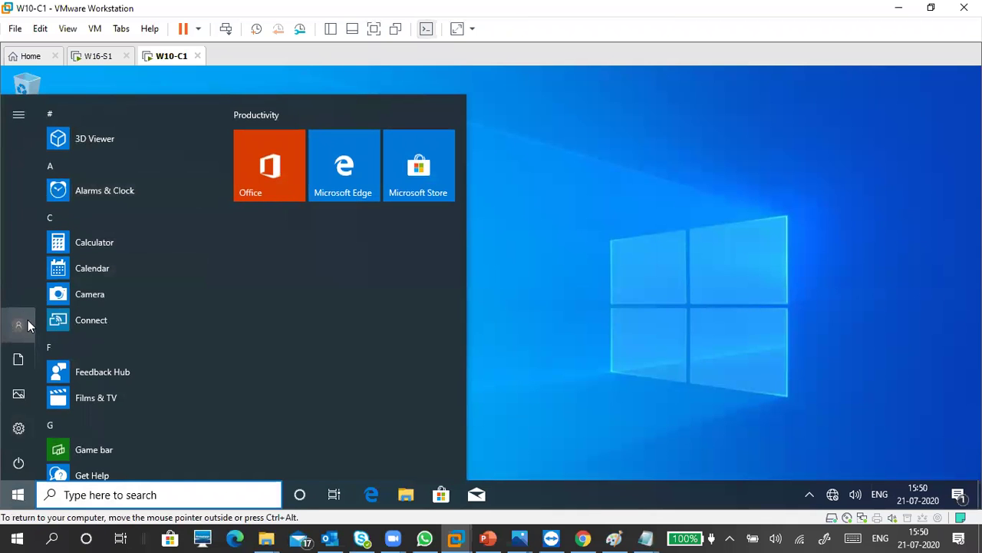
left_click(27, 325)
left_click(73, 267)
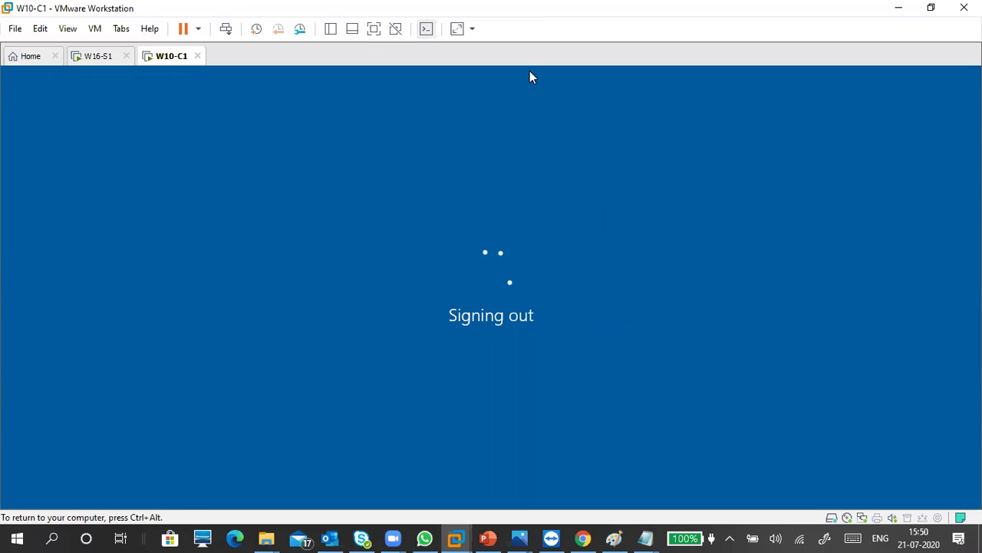
key("ctrl+alt")
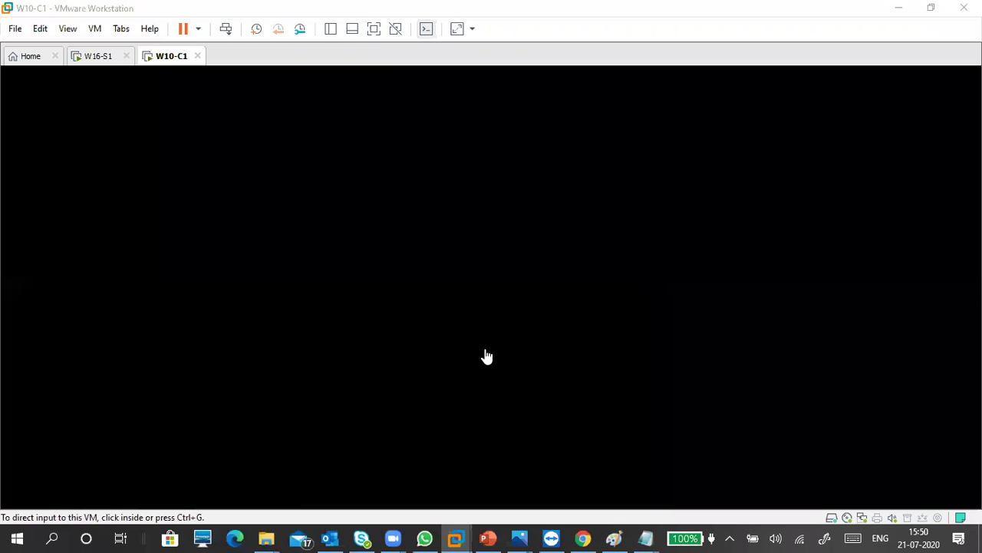
Sign in to W10-C1 as another user, ituser1, entering the account password
left_click(480, 383)
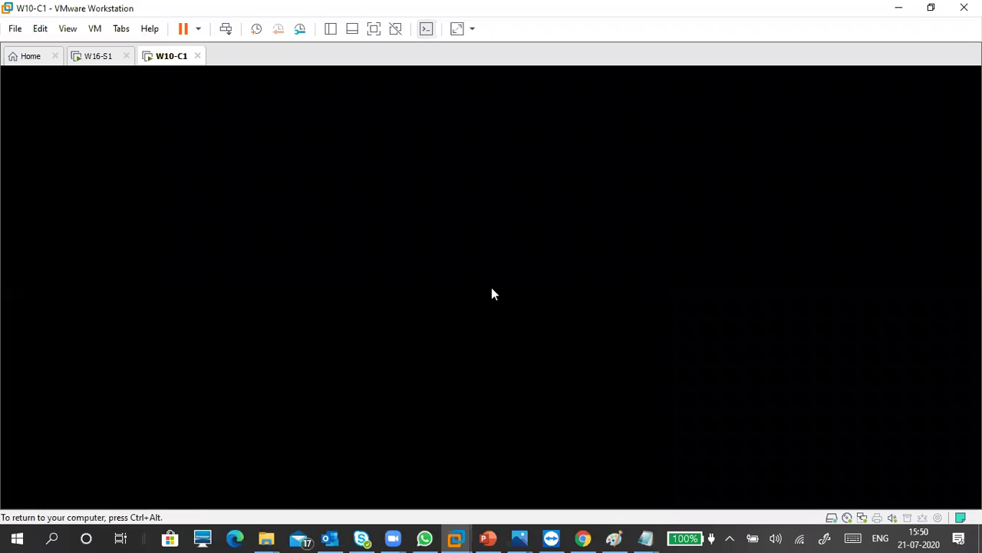
left_click(468, 344)
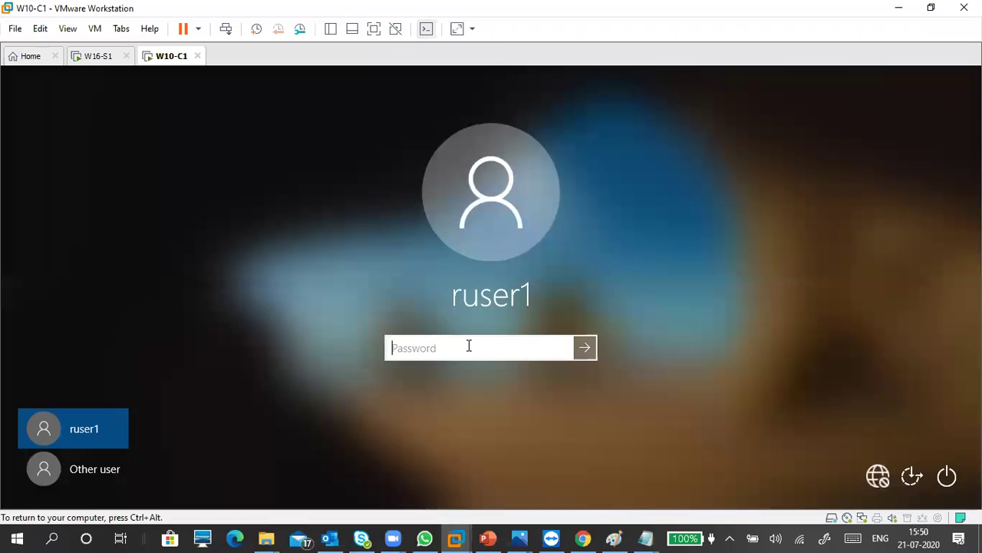
left_click(118, 475)
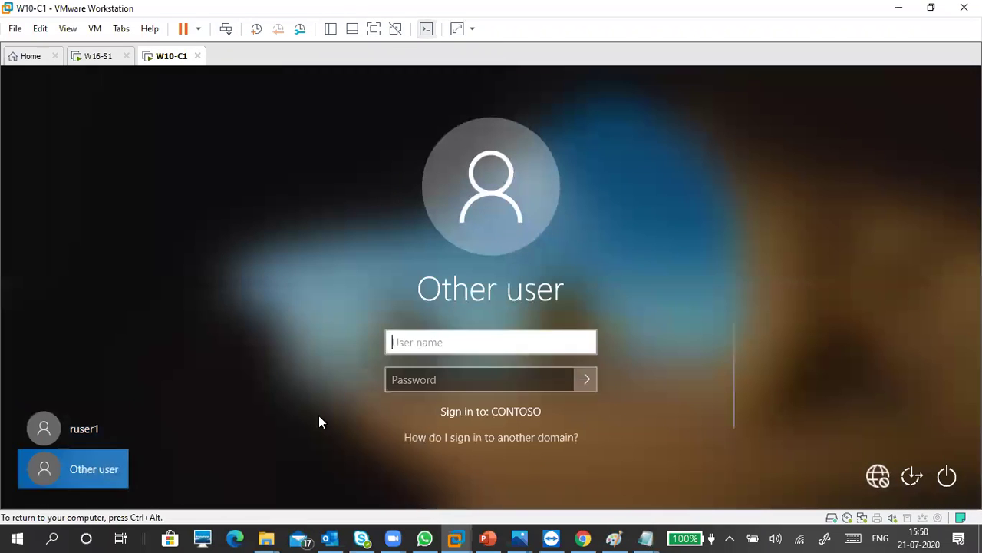
type("i")
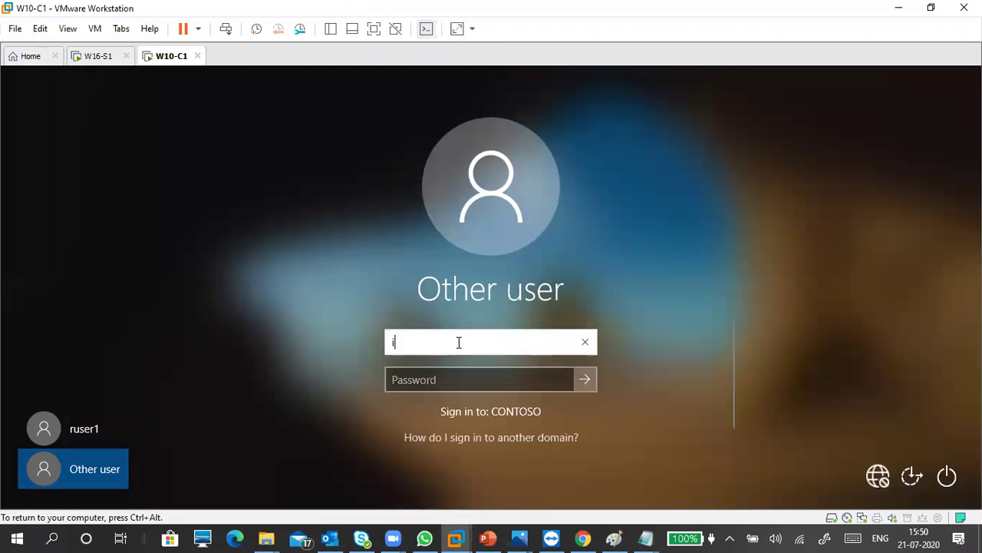
type("tuser1")
key("Tab")
type("•••••••••")
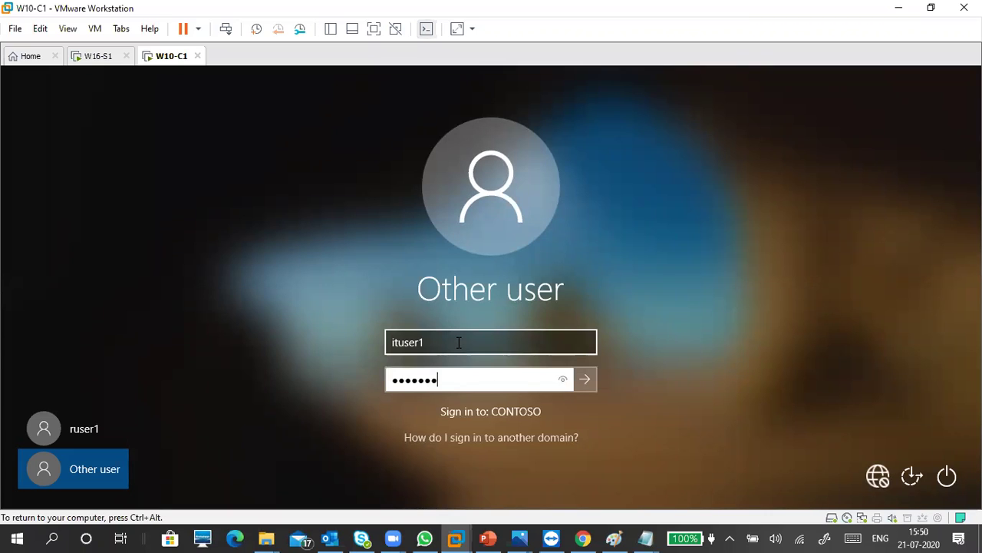
key("Return")
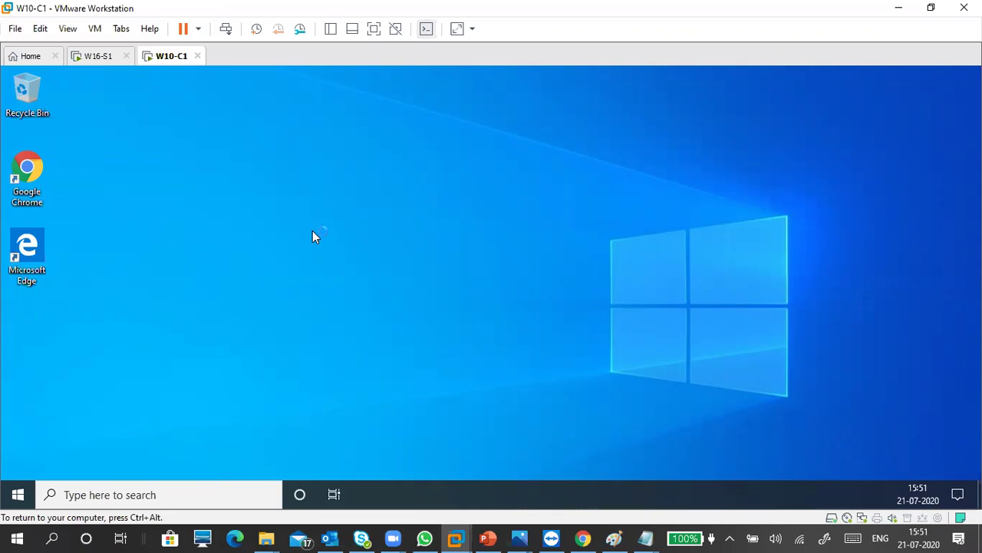
Open the mapped network drive ITDOCS (Z:) from This PC in File Explorer on W10-C1
key("ctrl+alt")
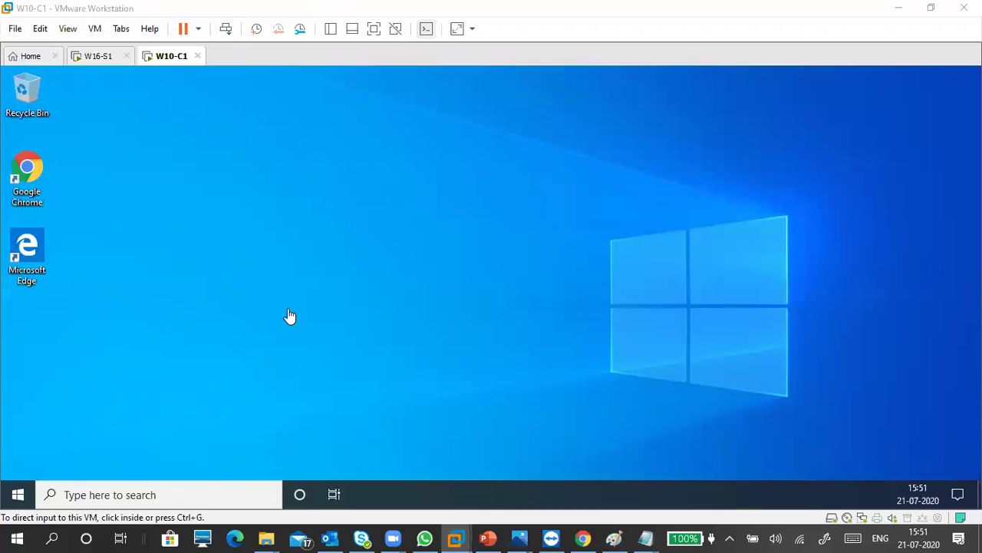
left_click(203, 341)
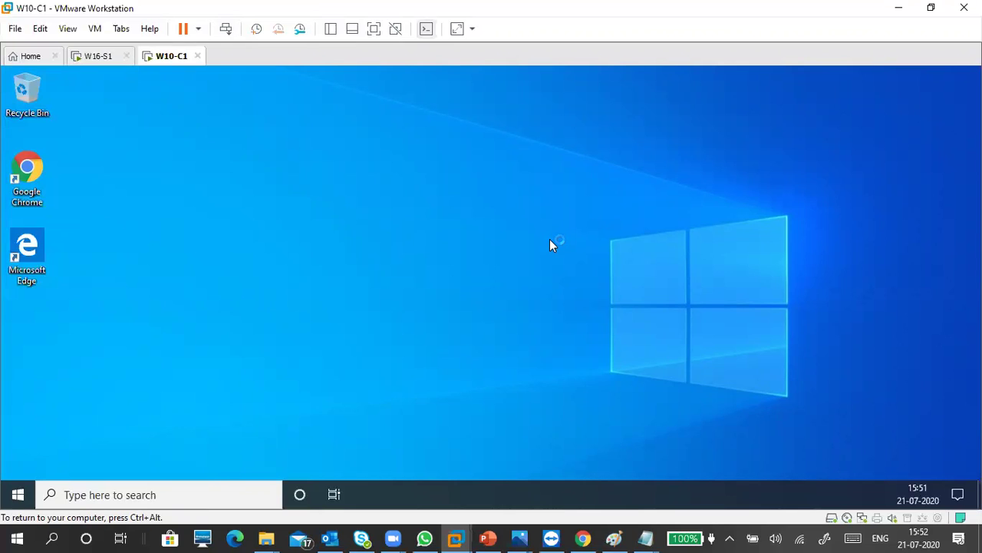
key("super")
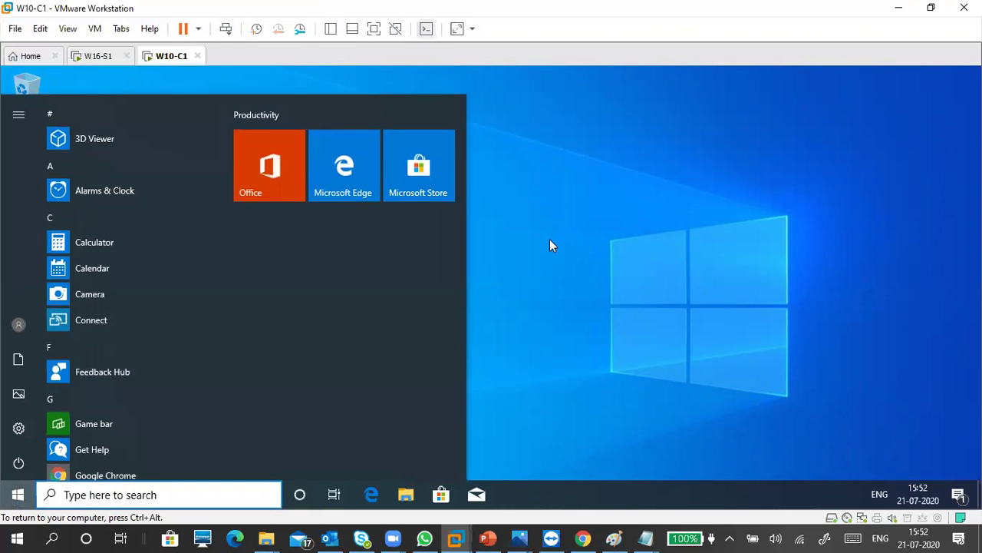
key("super+e")
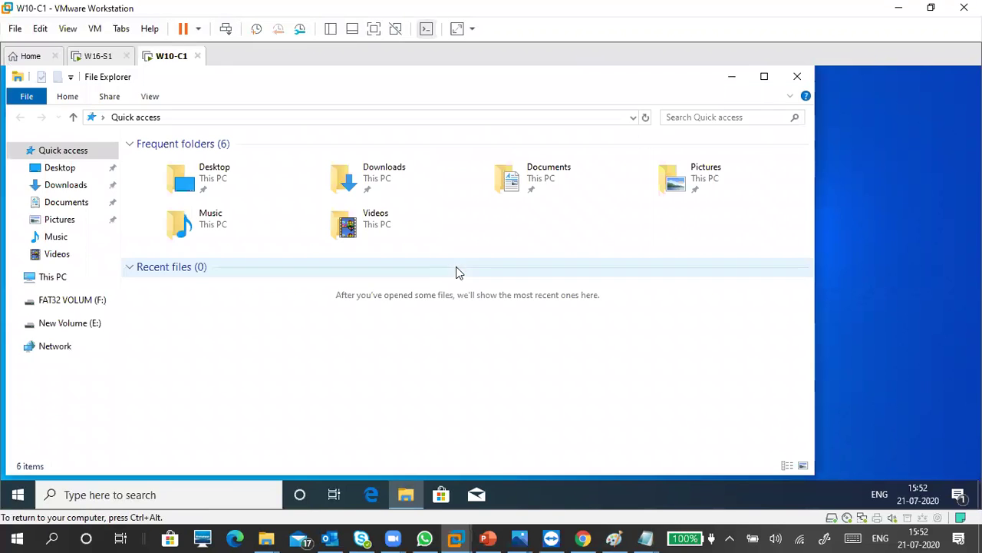
left_click(54, 277)
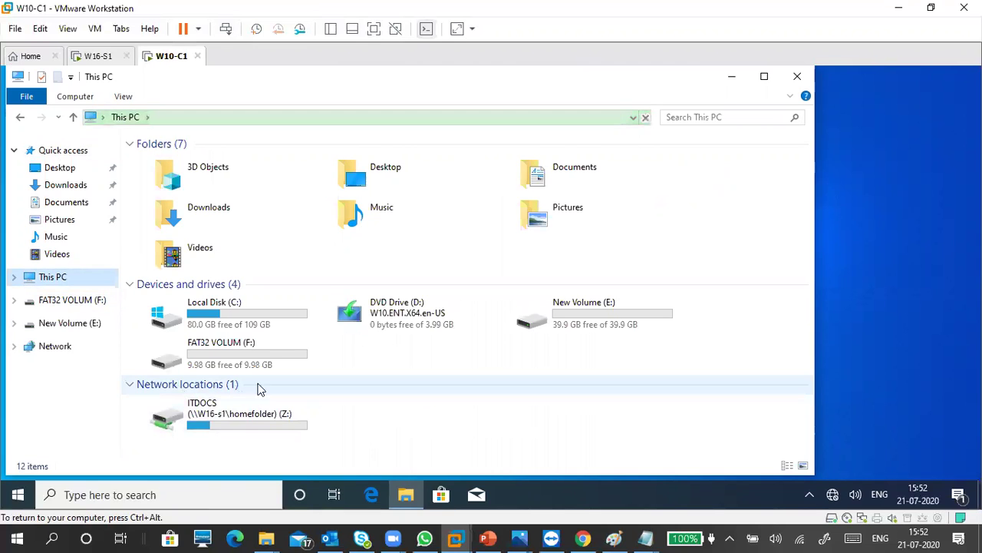
mouse_move(193, 412)
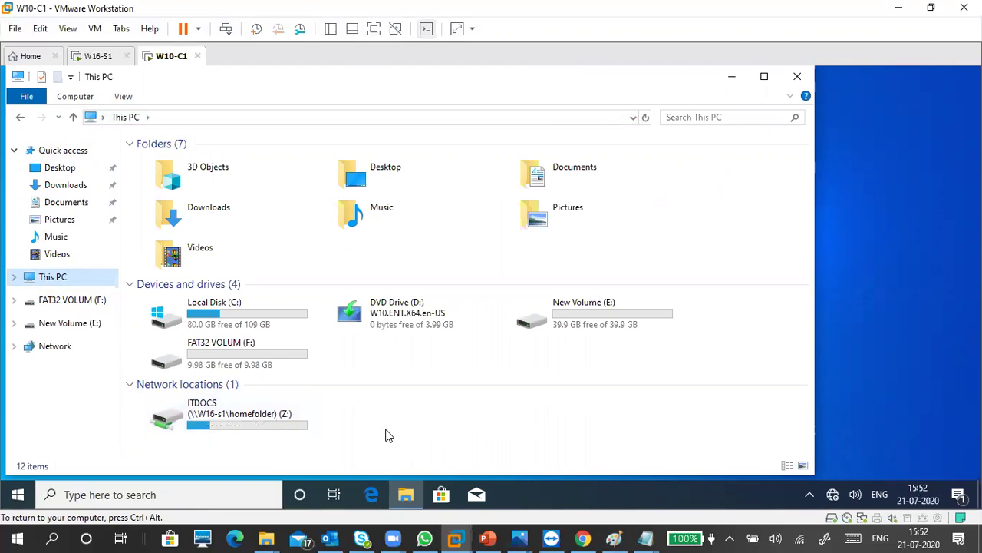
left_click(250, 415)
double_click(248, 412)
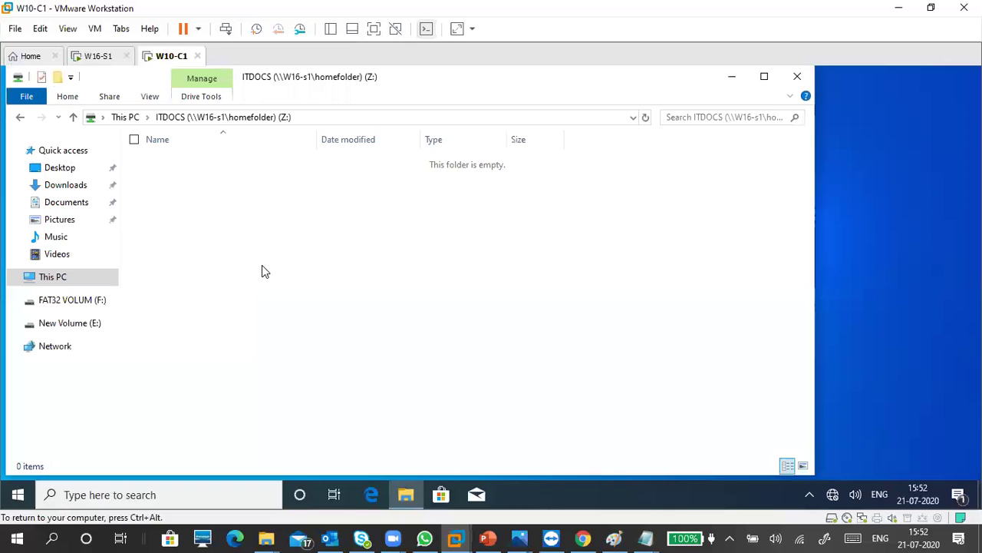
Create a new text document named doc1 in the ITDOCS (Z:) network drive
right_click(268, 224)
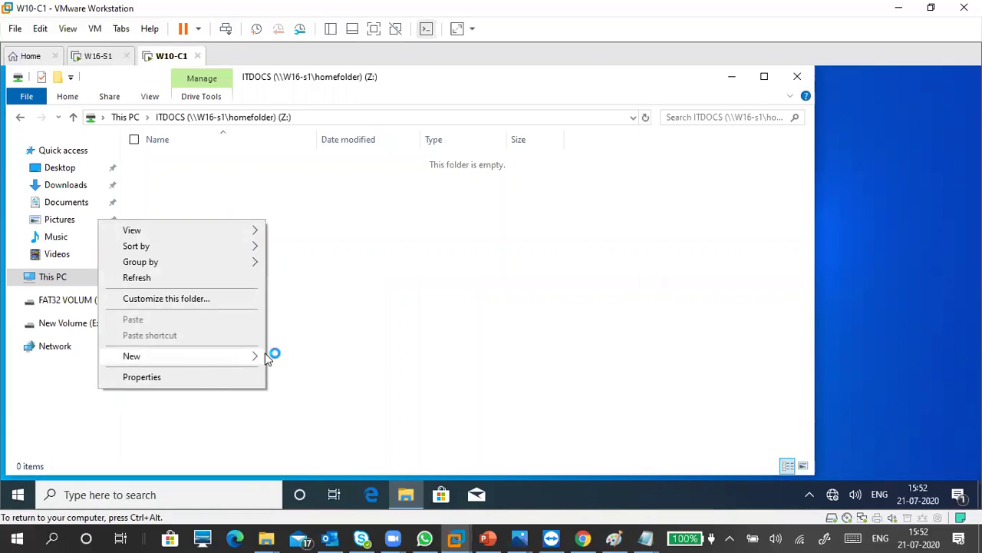
mouse_move(300, 359)
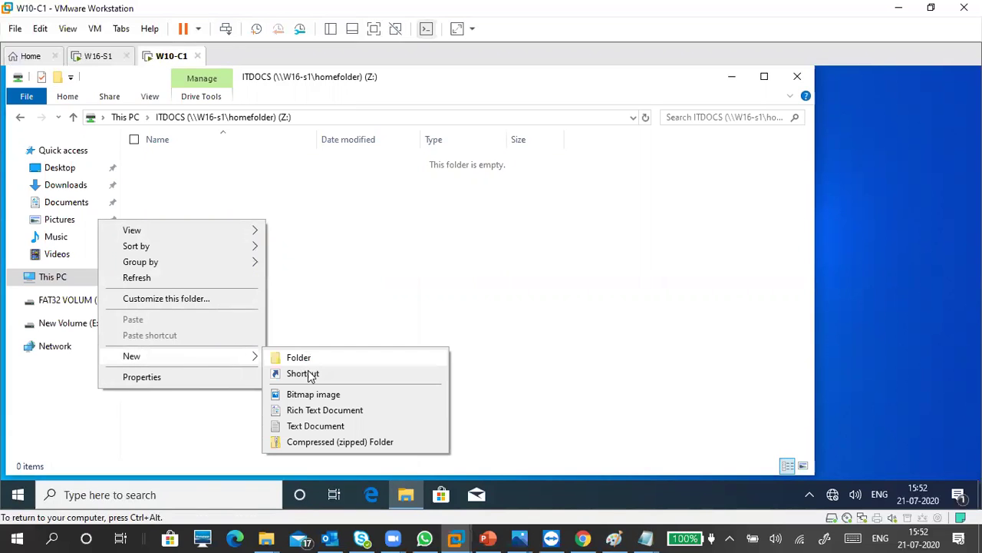
left_click(309, 425)
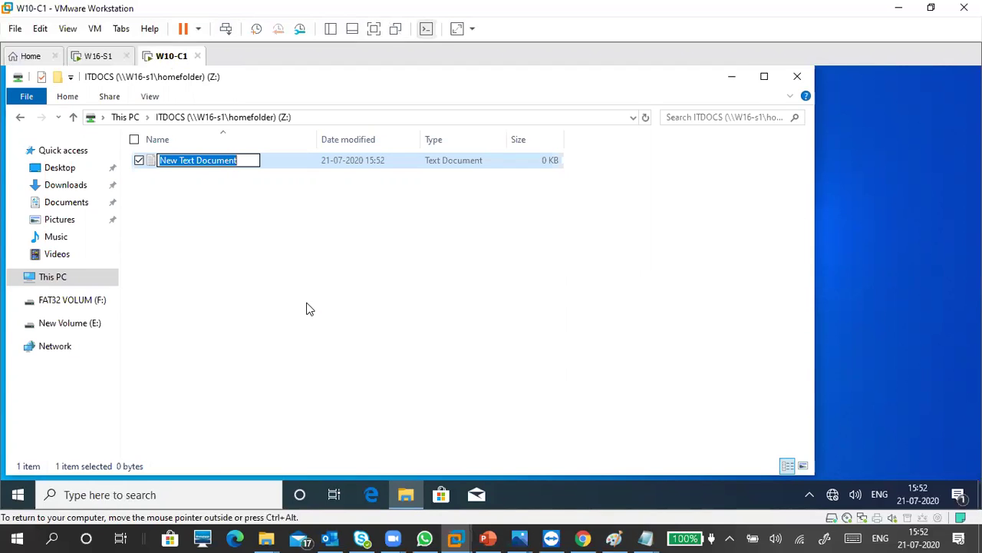
type("doc1")
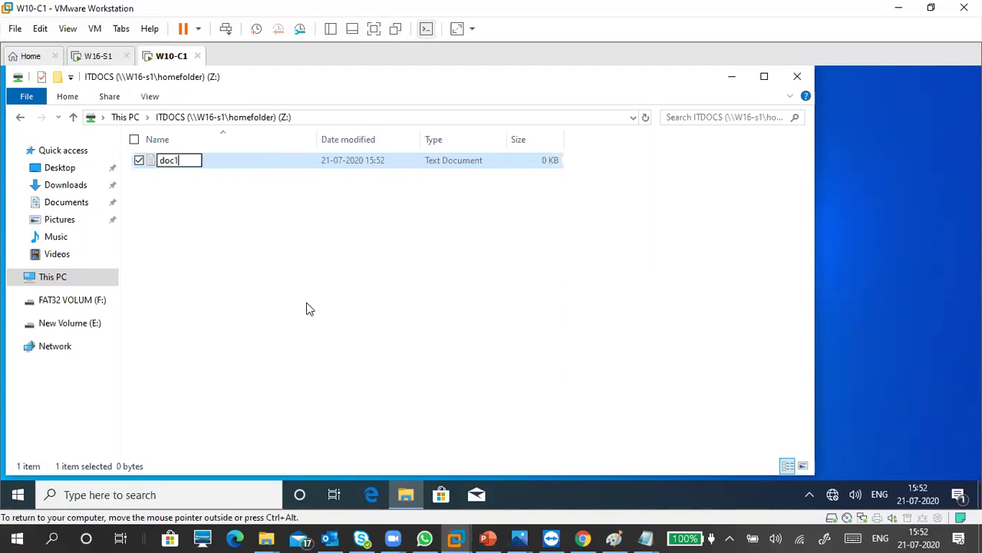
left_click(321, 301)
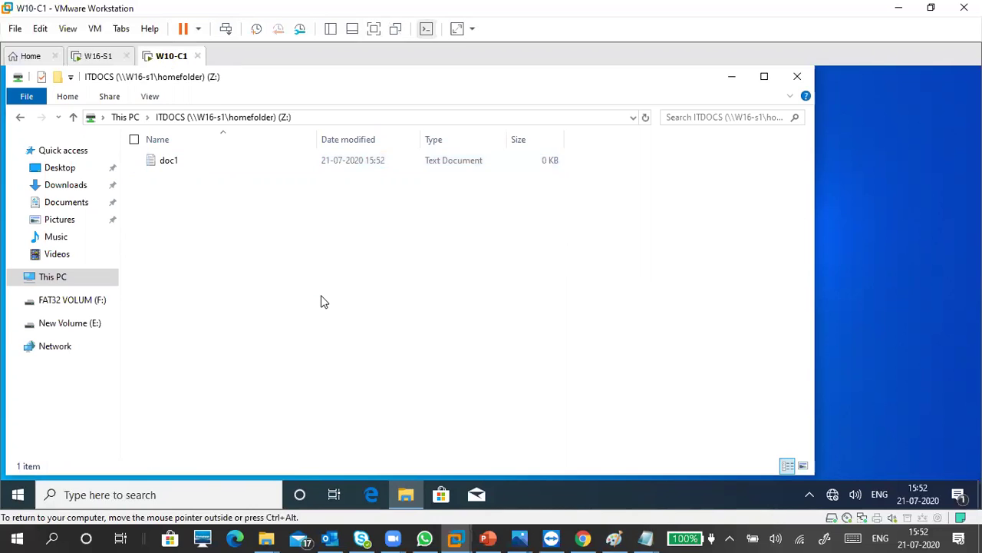
left_click(175, 163)
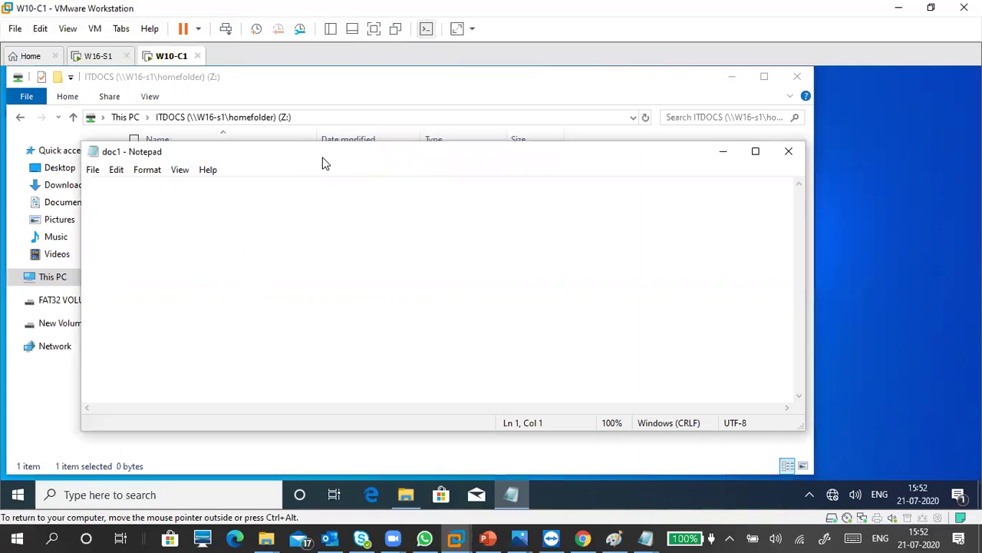
left_click_drag(322, 163, 131, 184)
left_click(591, 176)
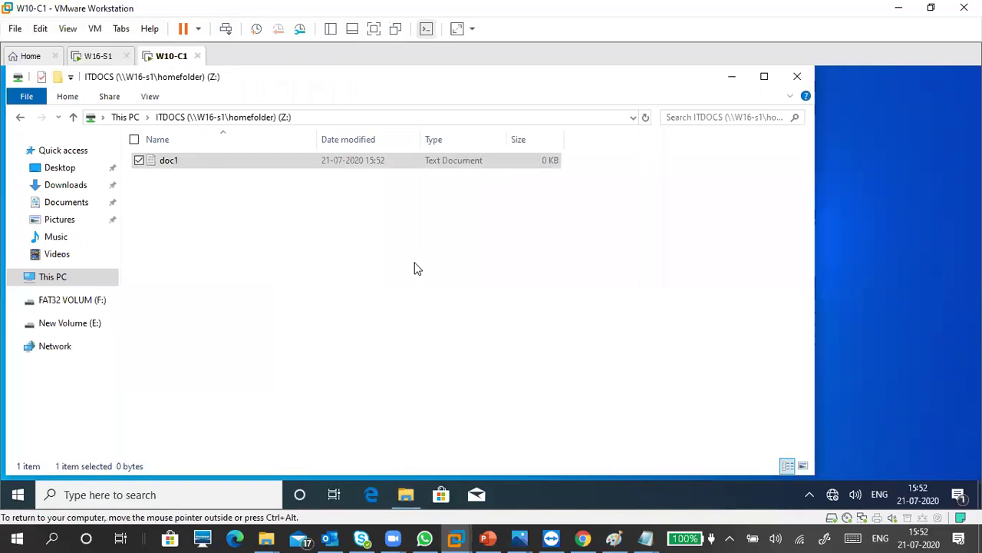
left_click(414, 268)
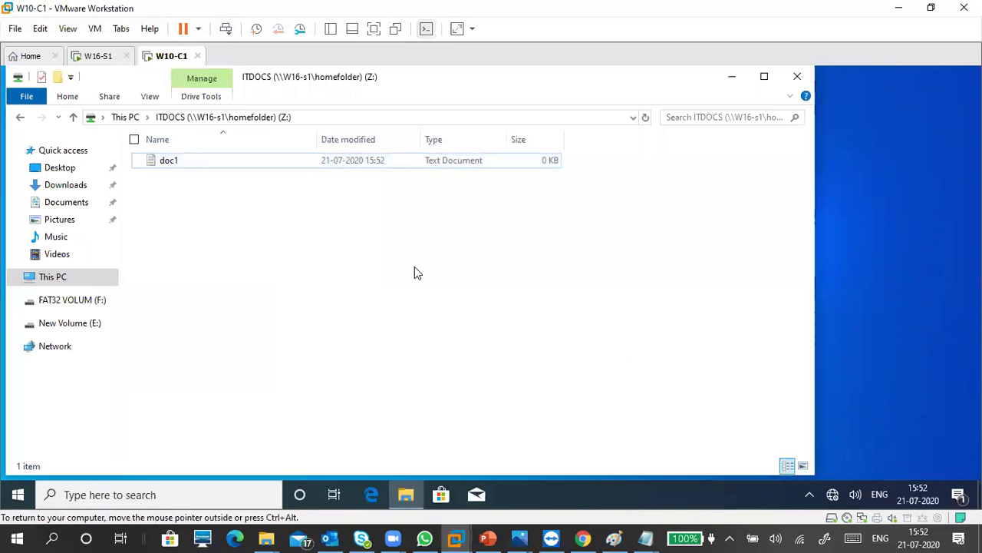
Open doc1 in Notepad, enter the text "doc1 by ituser1", save the file and close it
double_click(204, 165)
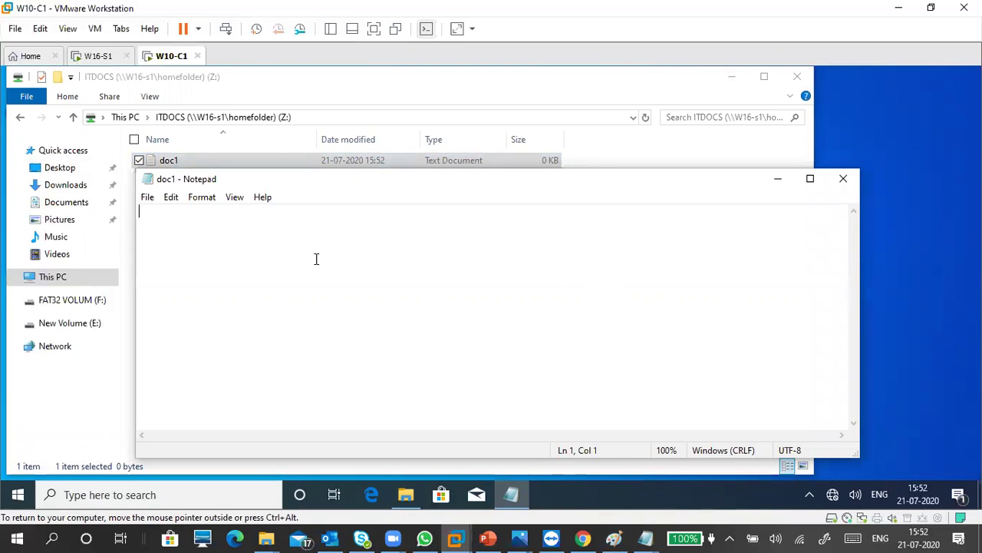
type("doc1 by ")
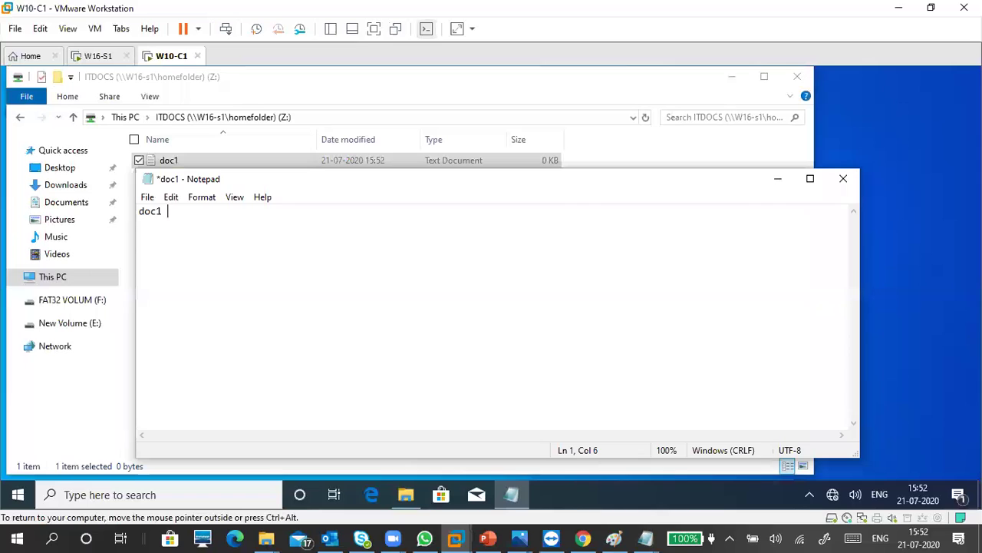
type("ituser1")
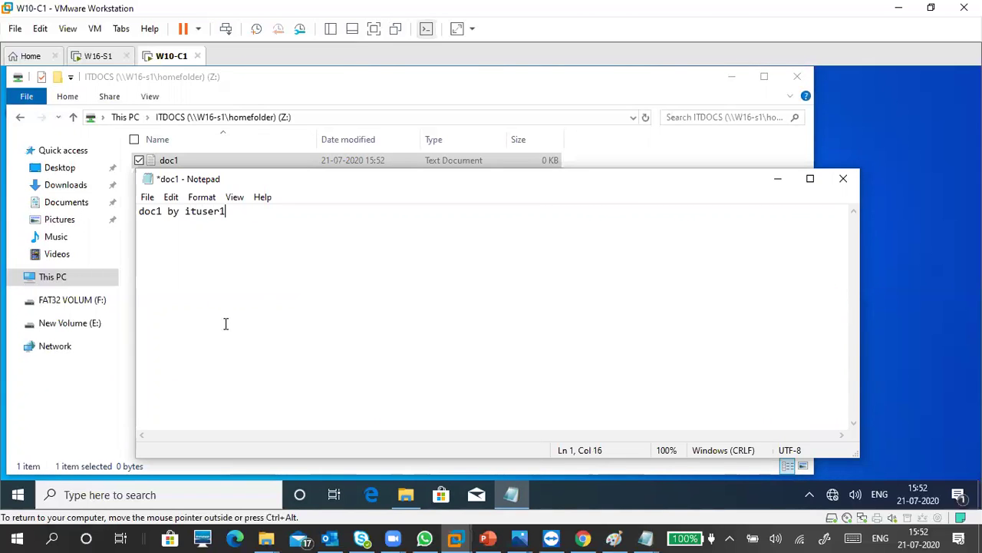
left_click(147, 197)
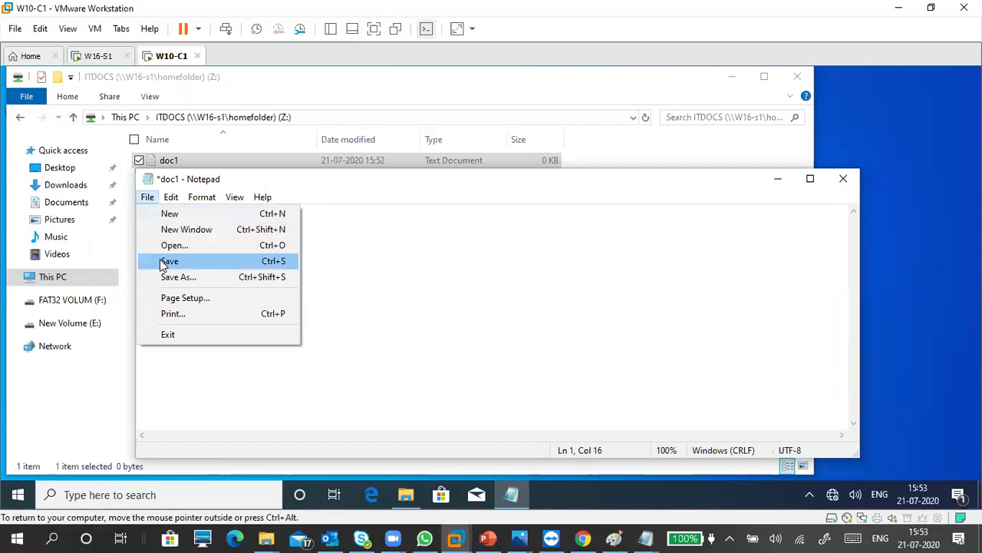
left_click(165, 261)
left_click_drag(340, 180, 492, 239)
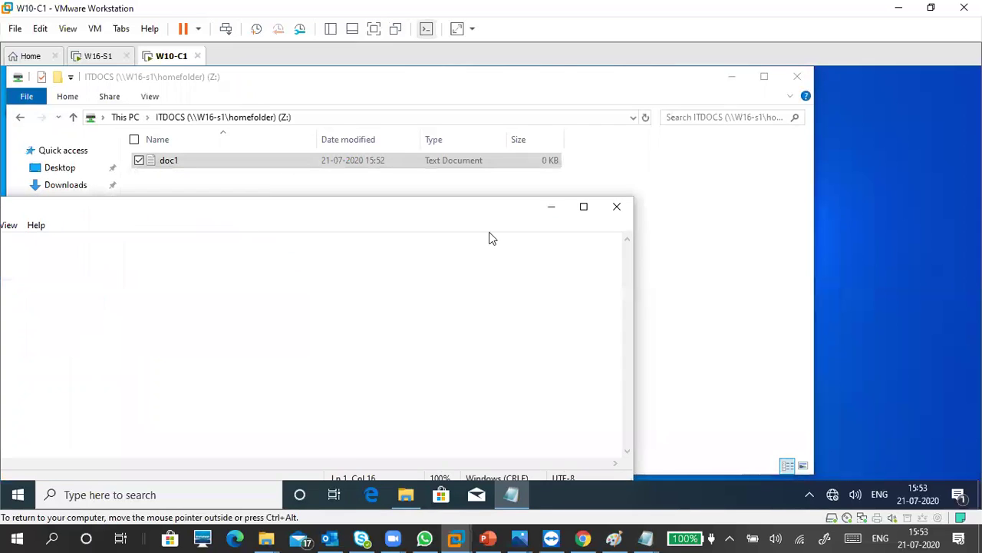
left_click(616, 208)
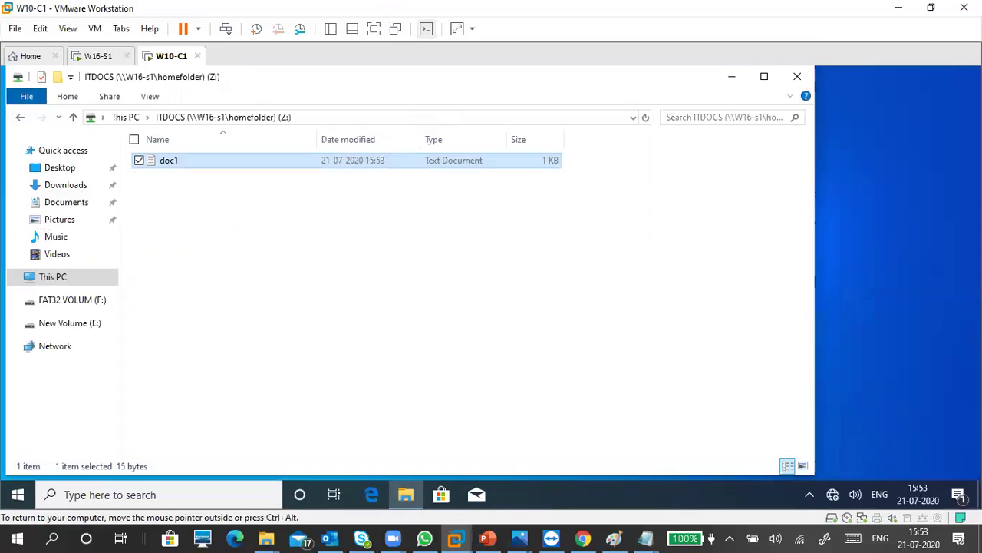
Go back to This PC and examine the ITDOCS (Z:) entry under the network locations
left_click_drag(423, 83, 370, 114)
key("alt+Up")
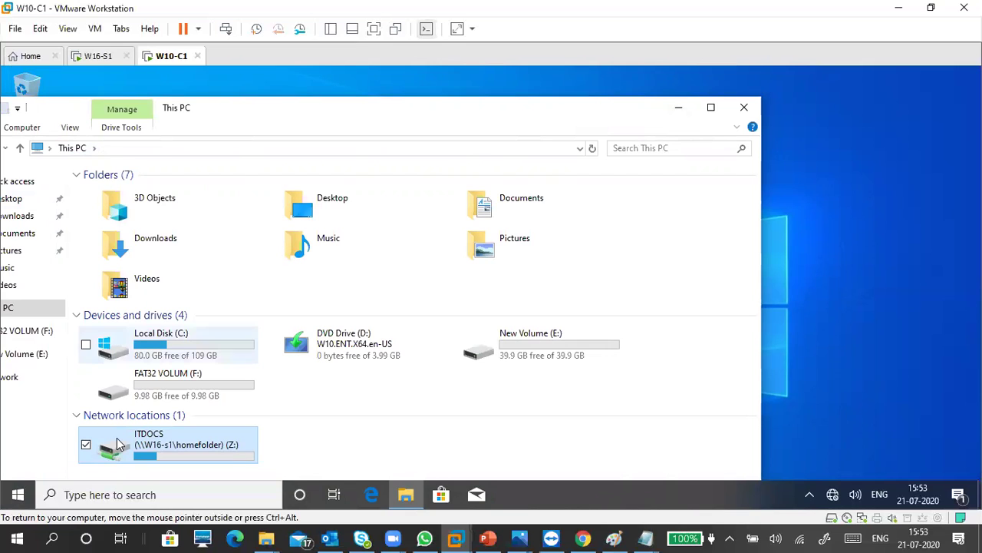
mouse_move(233, 447)
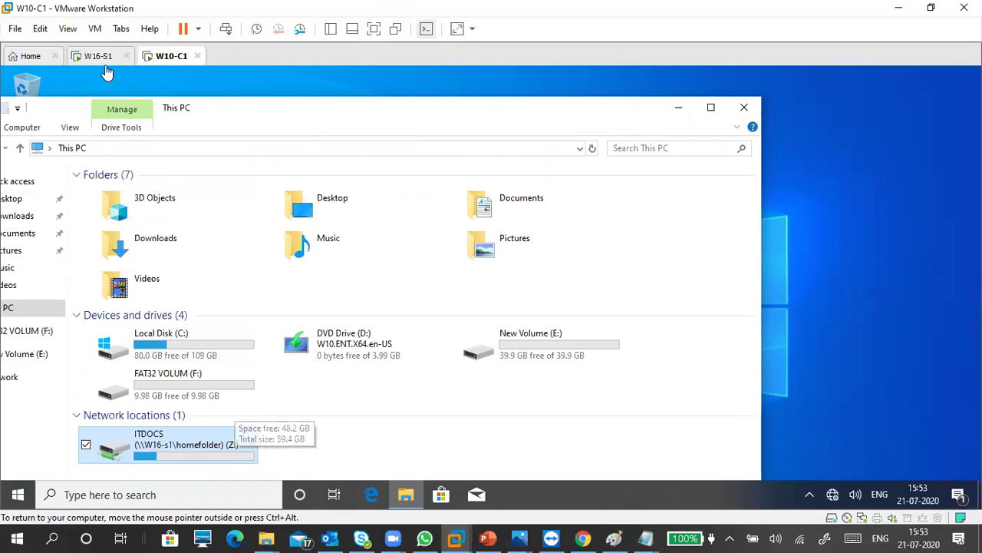
Switch to the W16-S1 virtual machine and open the doc1 file from C:\HOMEFOLDER\ITDOCS
left_click(93, 56)
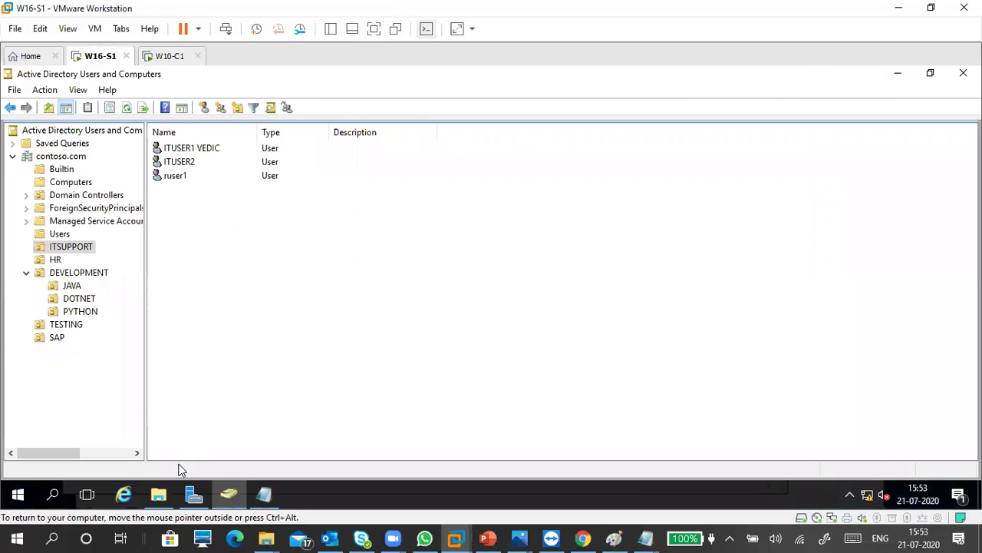
left_click(158, 494)
left_click(263, 320)
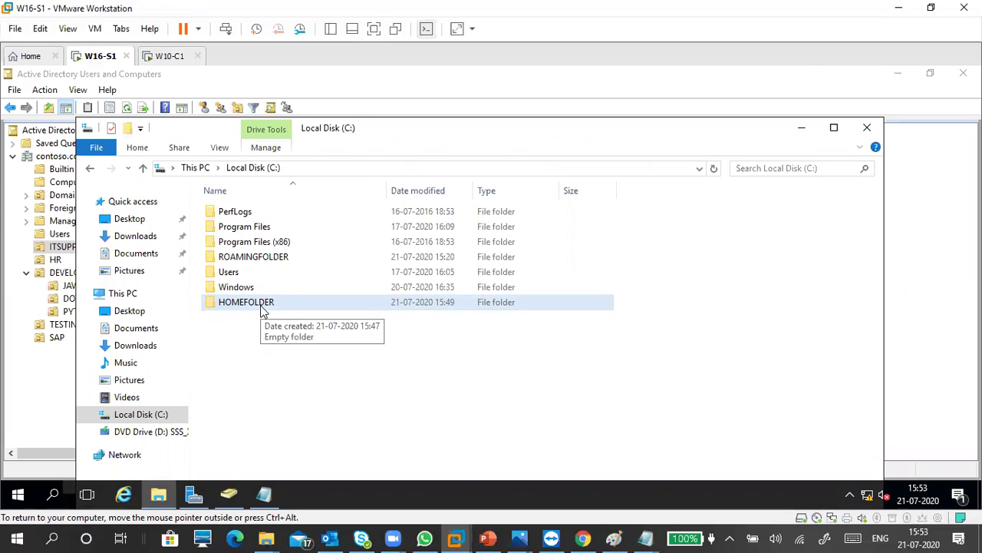
double_click(262, 307)
left_click(237, 216)
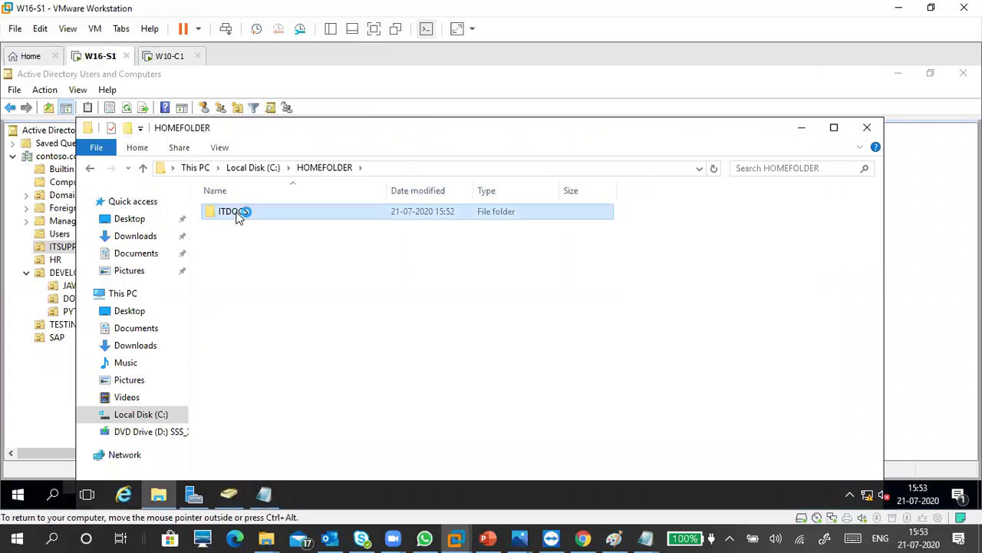
double_click(237, 216)
double_click(250, 219)
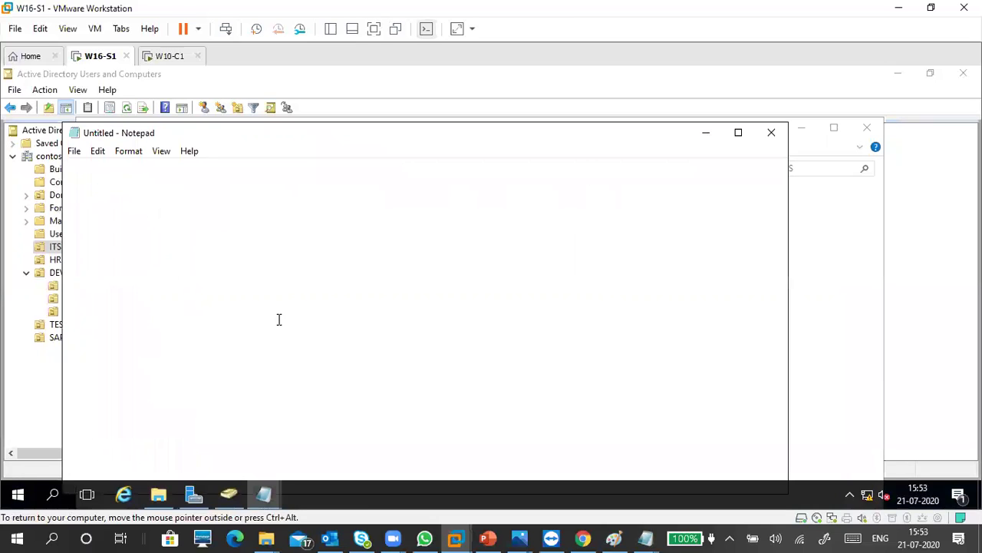
Close the doc1 file, return to the HOMEFOLDER folder and minimize the File Explorer window
left_click_drag(393, 140, 313, 221)
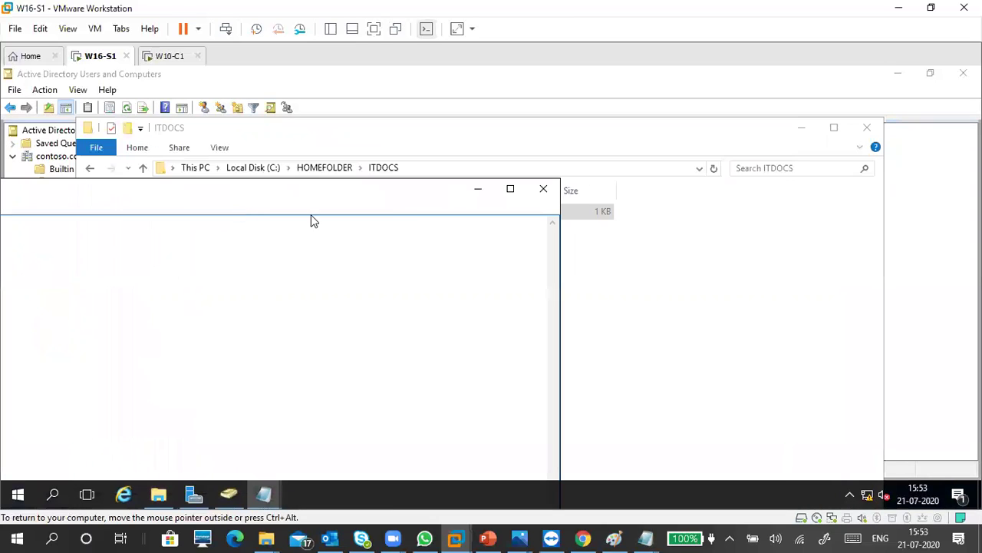
left_click(543, 188)
left_click(325, 167)
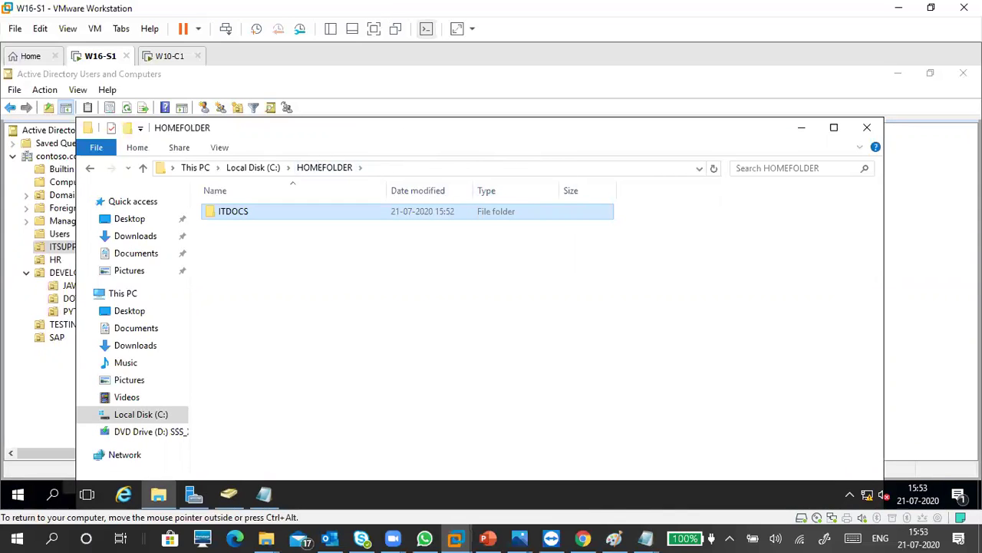
left_click_drag(537, 127, 207, 176)
left_click(467, 176)
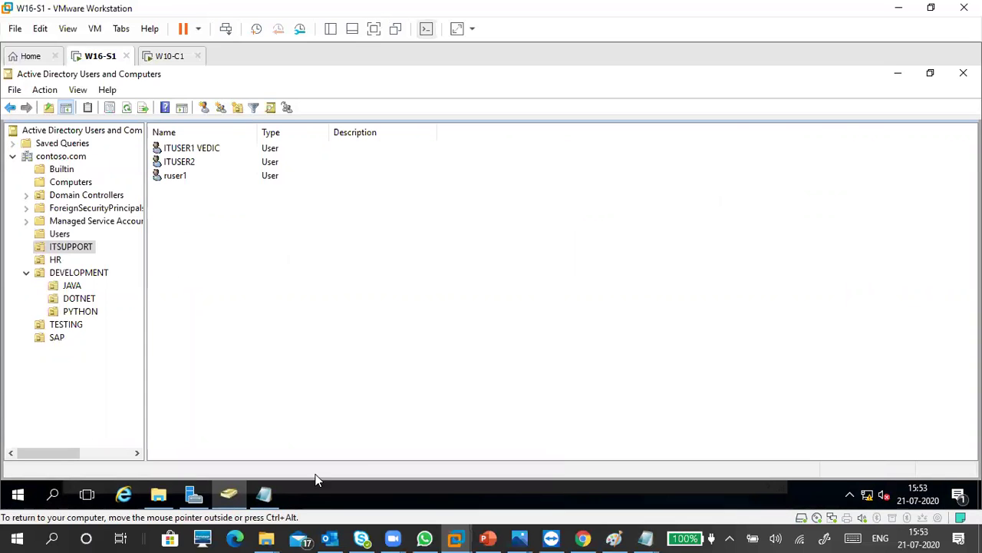
Copy the path \\W16-s1\homefolder from the F.txt note and minimize Notepad
left_click(263, 493)
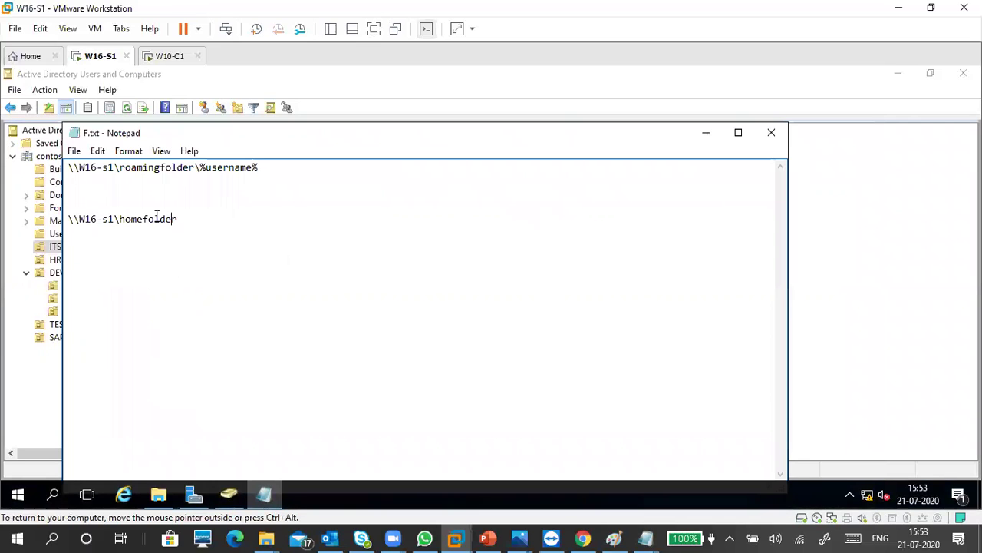
left_click_drag(176, 219, 49, 218)
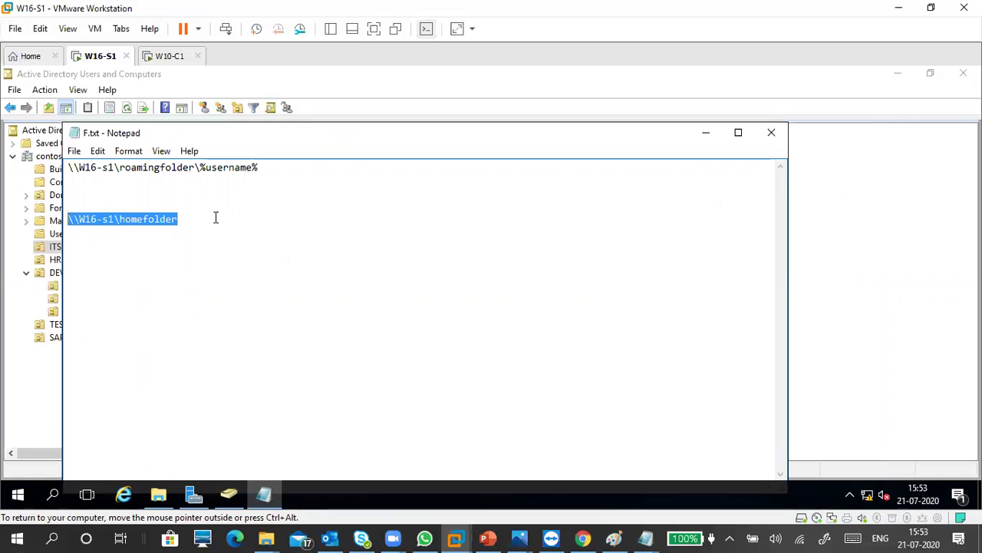
left_click_drag(628, 133, 427, 176)
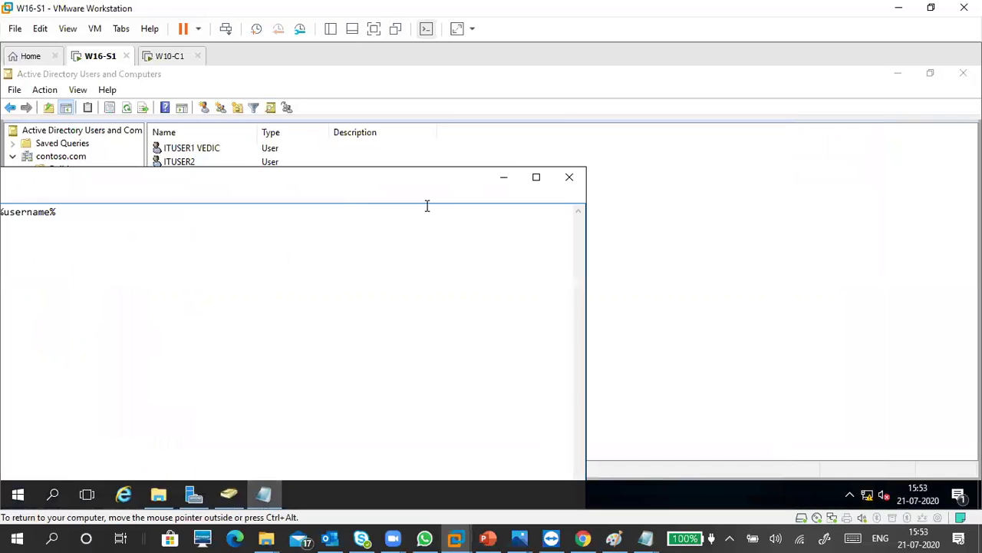
left_click(503, 177)
In the ITUSER2 profile properties, connect the home folder as drive Z: to \\W16-s1\homefolder\ITDOCS
double_click(184, 162)
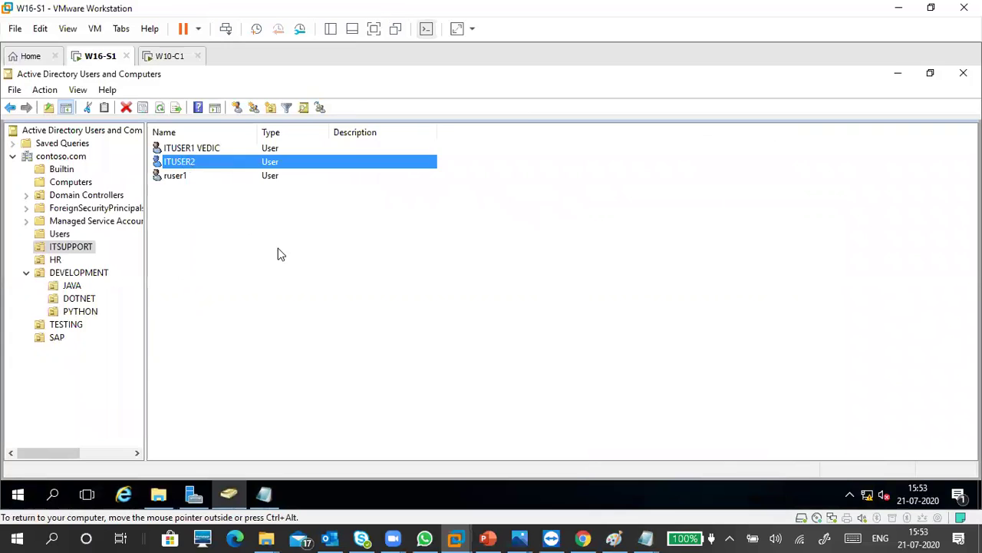
left_click(439, 152)
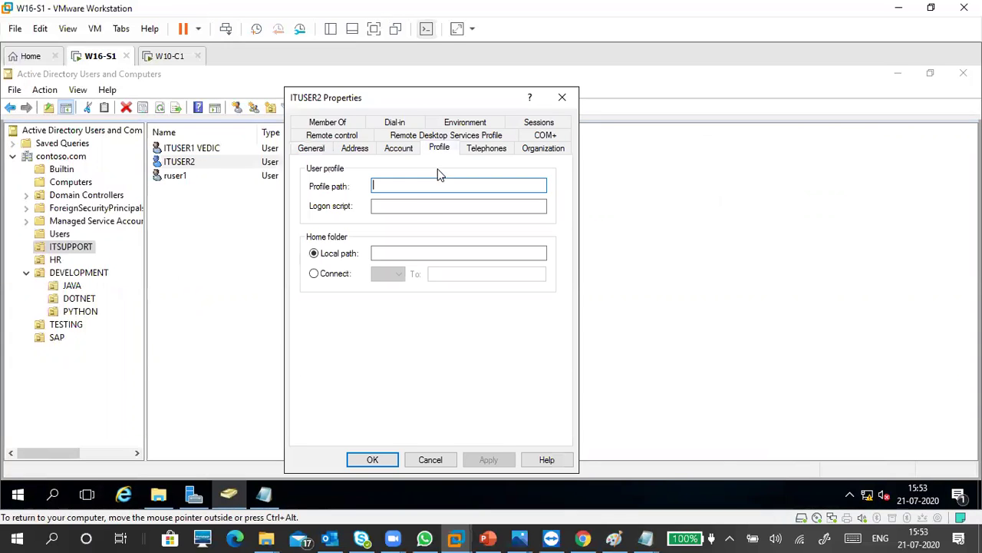
left_click(337, 274)
left_click(451, 271)
type("\\\\W16-s1\\homefolder\\")
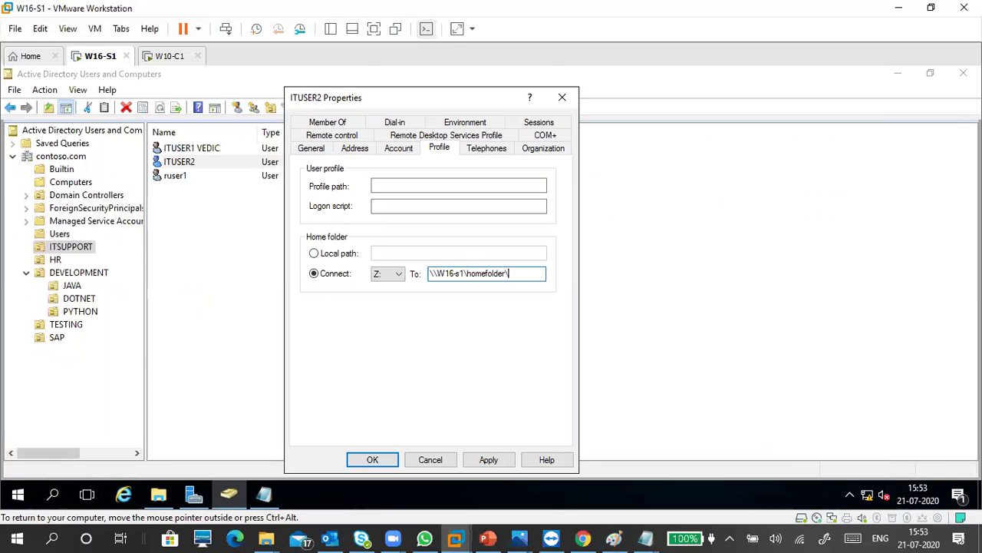
type("ITDOCS")
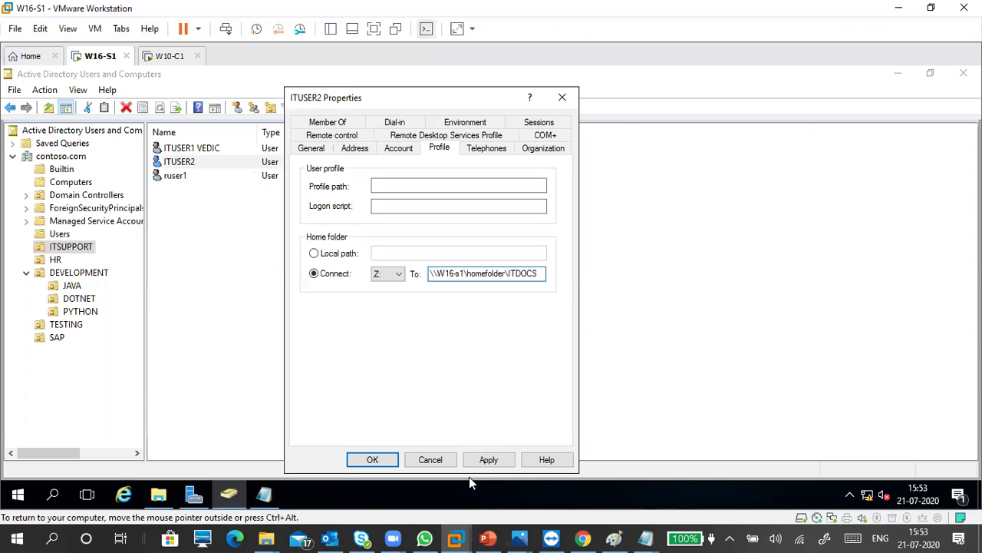
Apply the ITUSER2 home folder setting, grant the user full control of the existing folder and close the properties
left_click(480, 460)
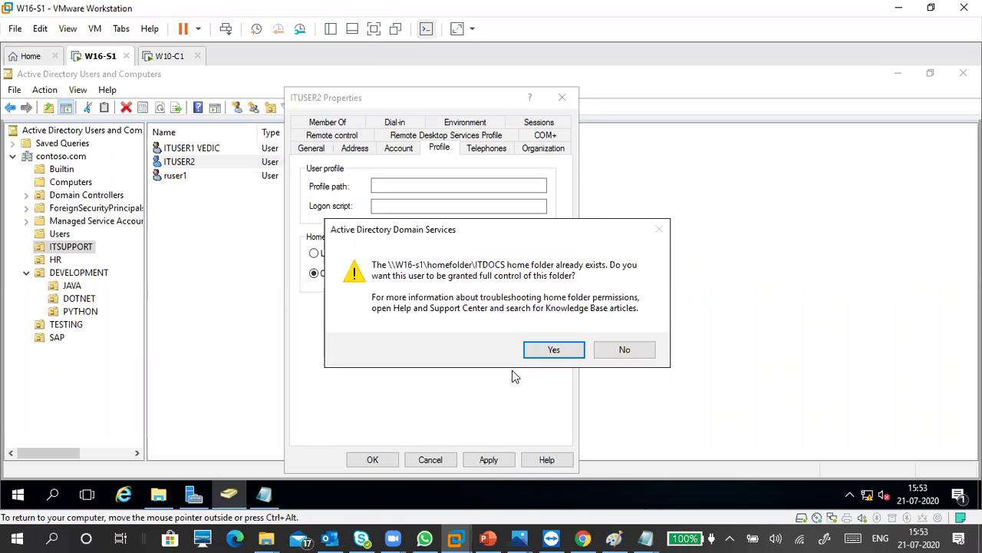
left_click(554, 351)
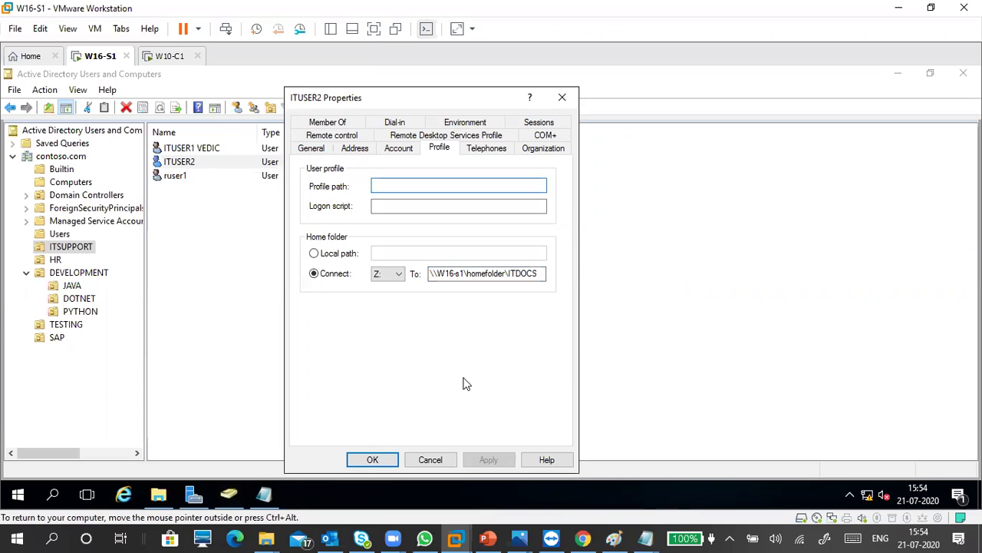
left_click(374, 465)
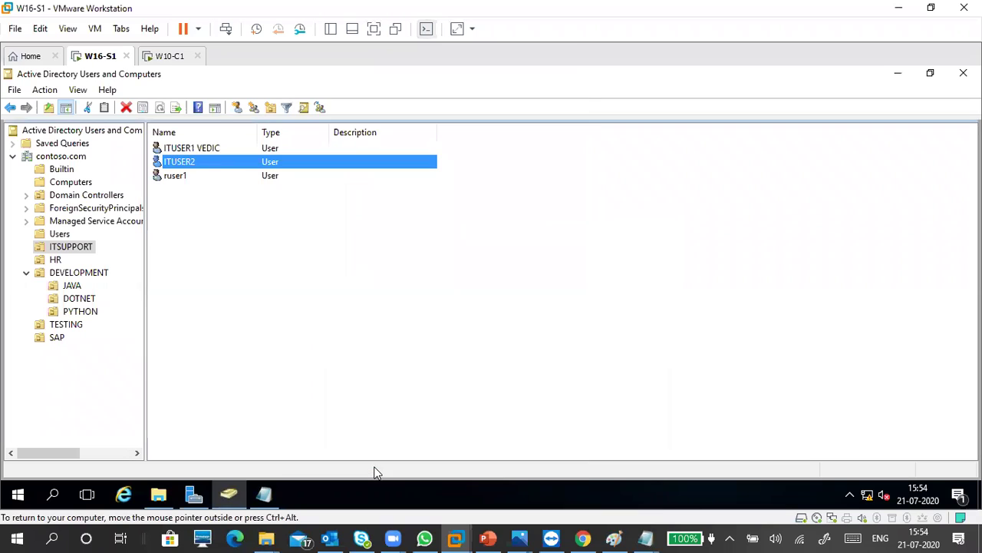
left_click(346, 405)
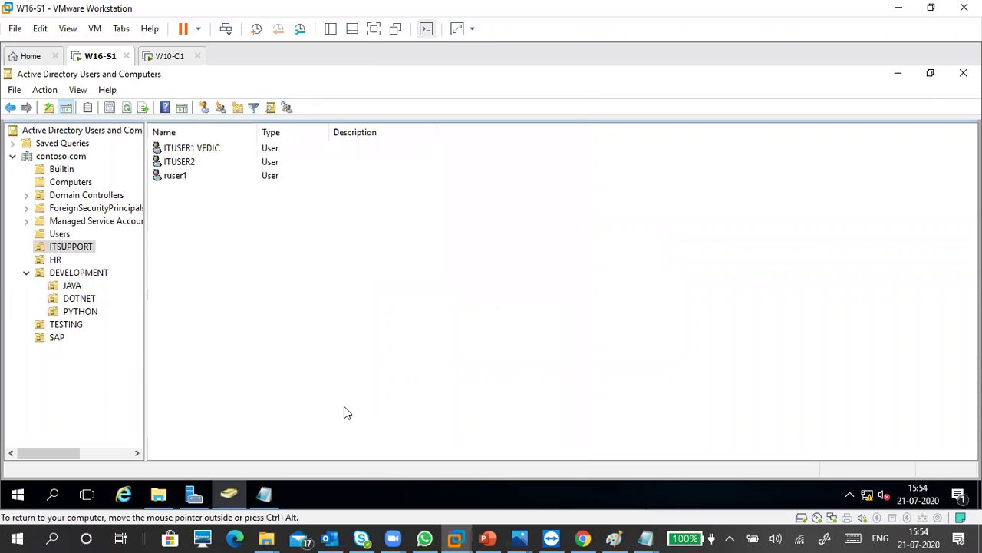
Switch to the W10-C1 virtual machine, look at the topic list in the Notepad note and return to the desktop
left_click(170, 57)
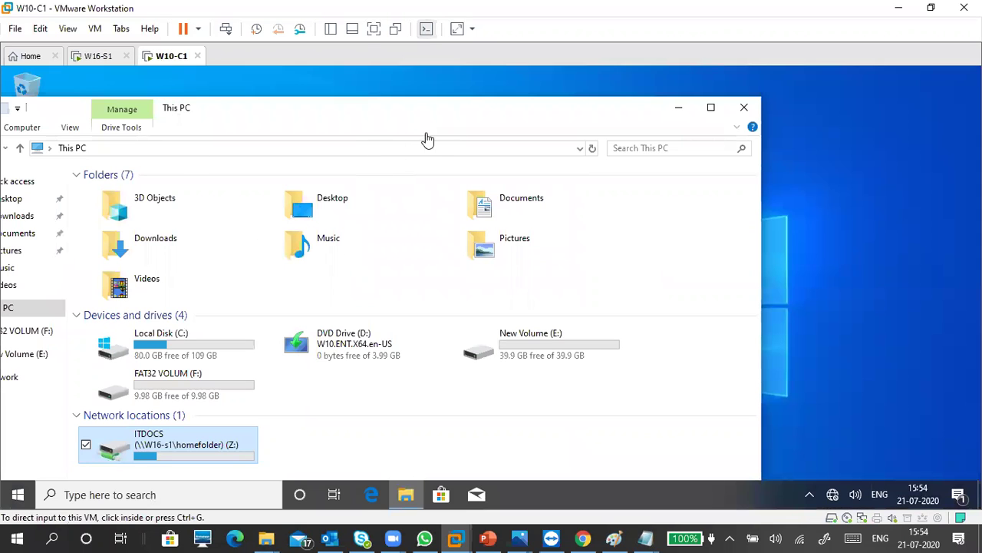
left_click(14, 498)
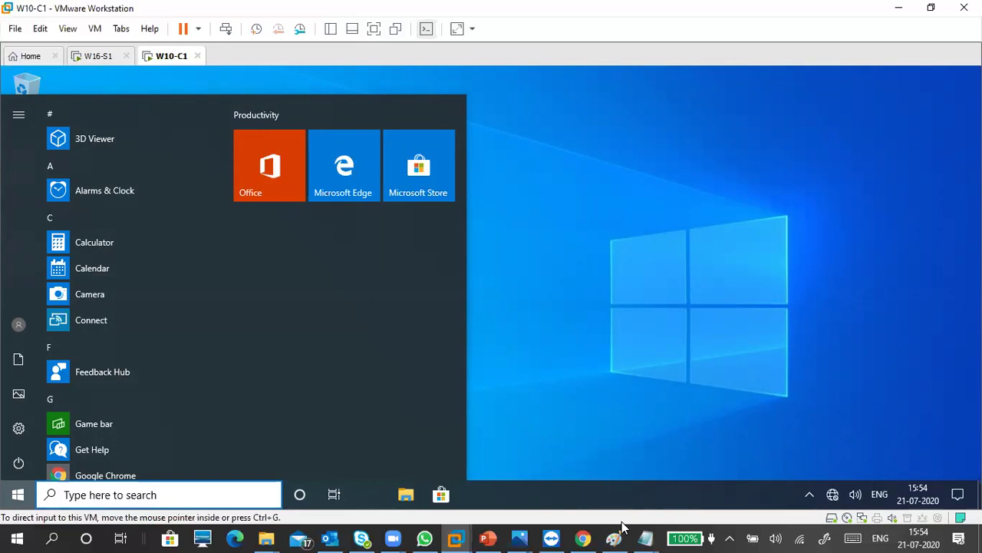
left_click(645, 538)
left_click(688, 480)
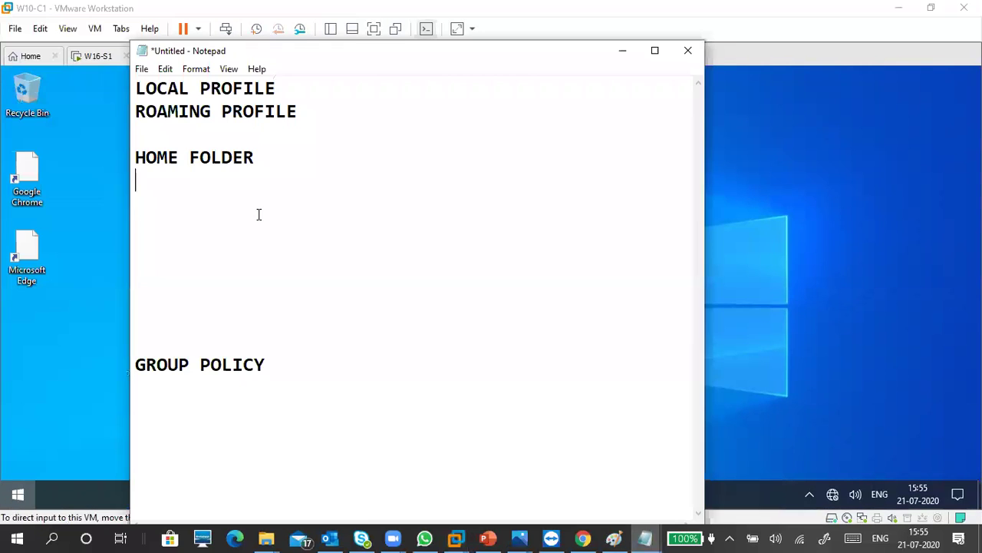
left_click(63, 382)
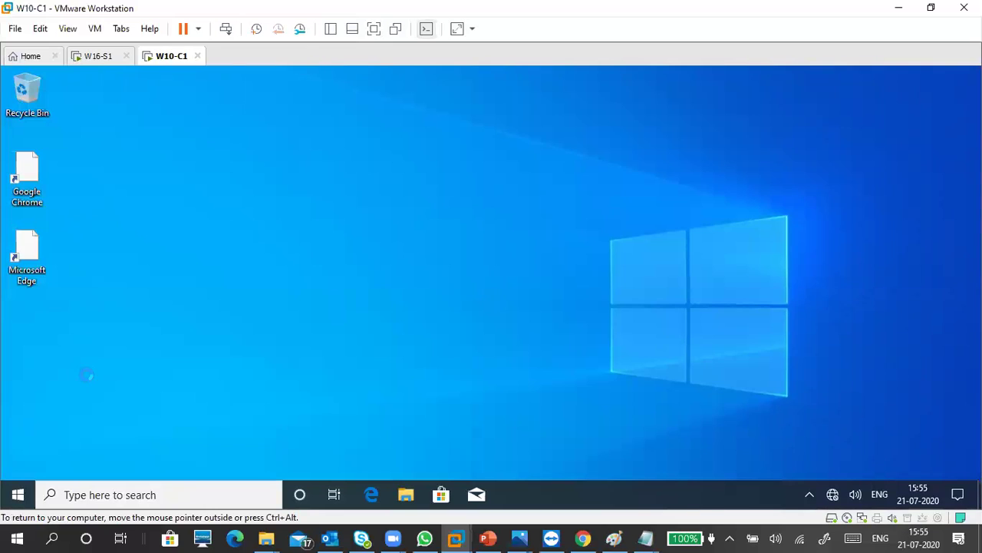
Add the line WORKFOLDER below the HOME FOLDER heading in the Notepad note, leaving one blank line between them
left_click(644, 537)
left_click(691, 461)
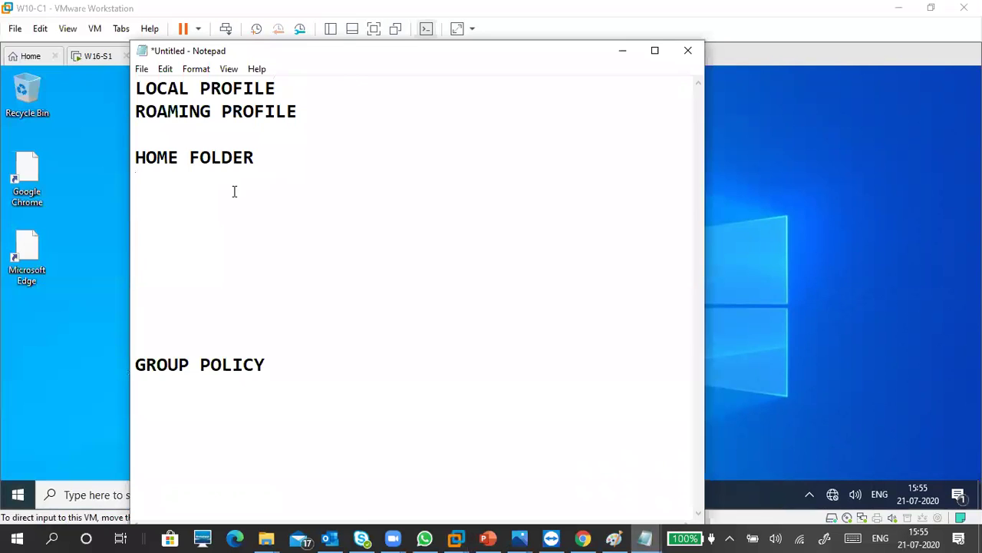
type("WOR")
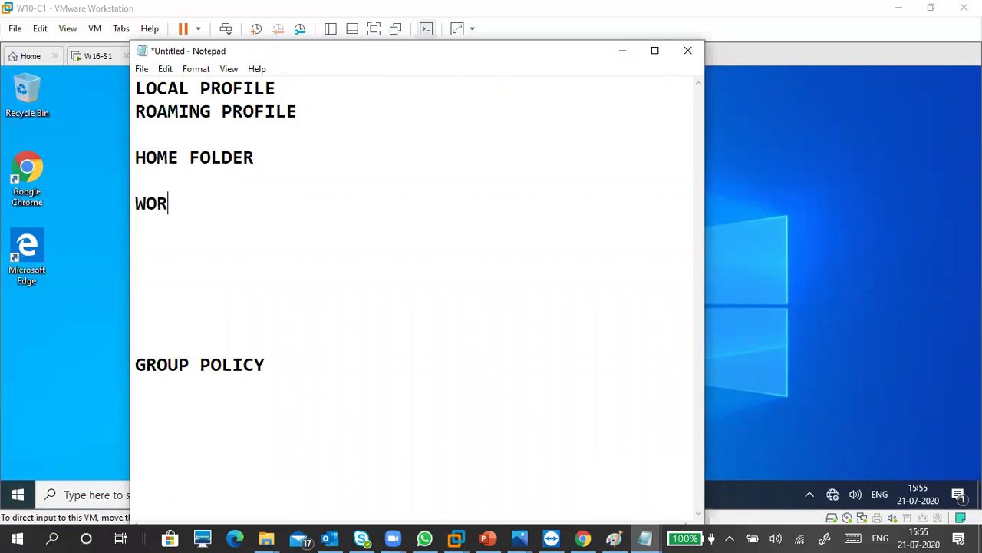
type("KFOLDER")
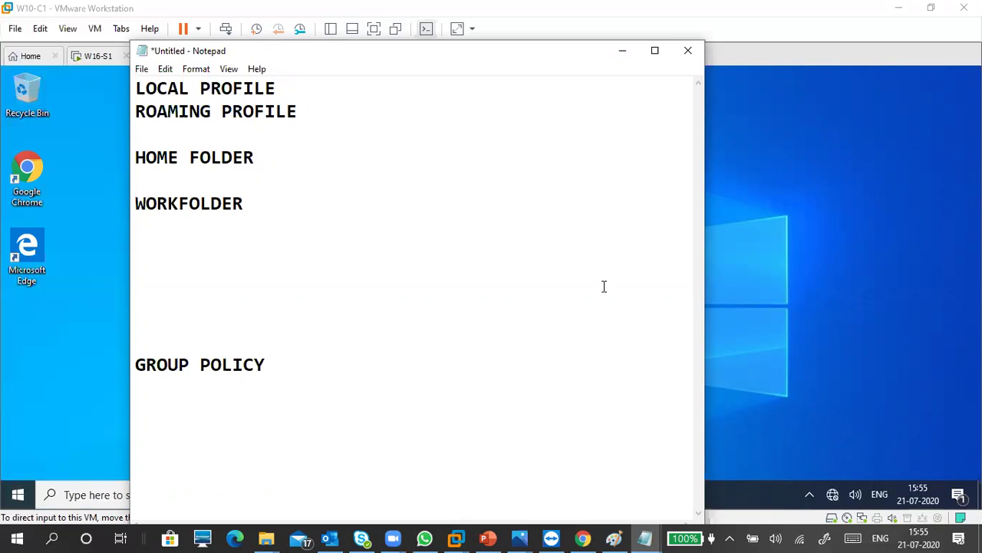
Return to the W10-C1 virtual machine, refresh its desktop and release input back to the host
left_click(730, 298)
right_click(428, 230)
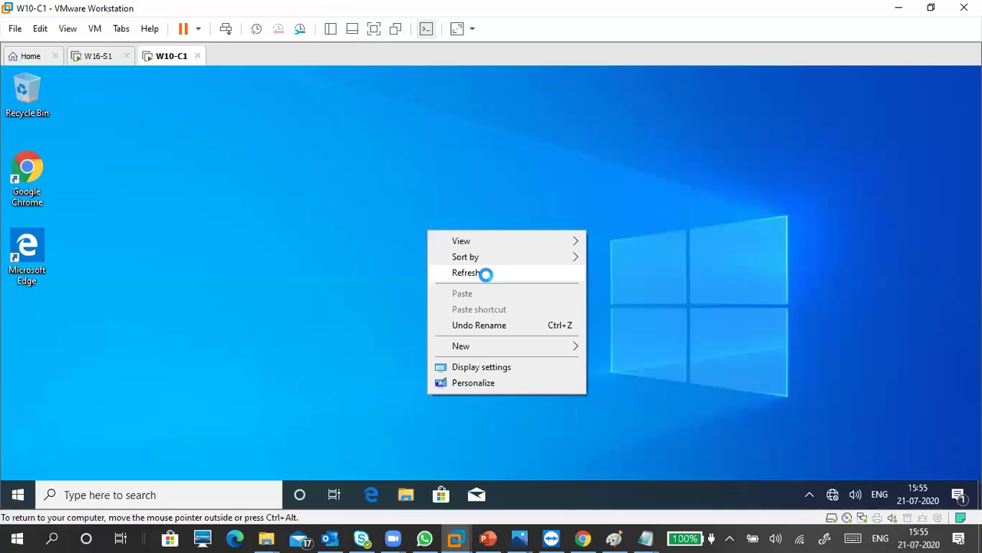
left_click(486, 274)
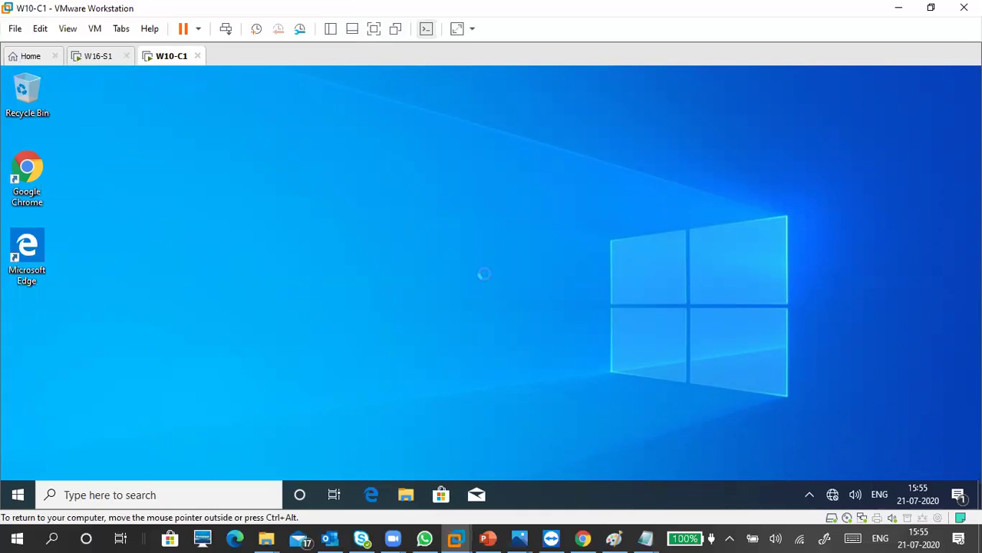
key("ctrl+alt")
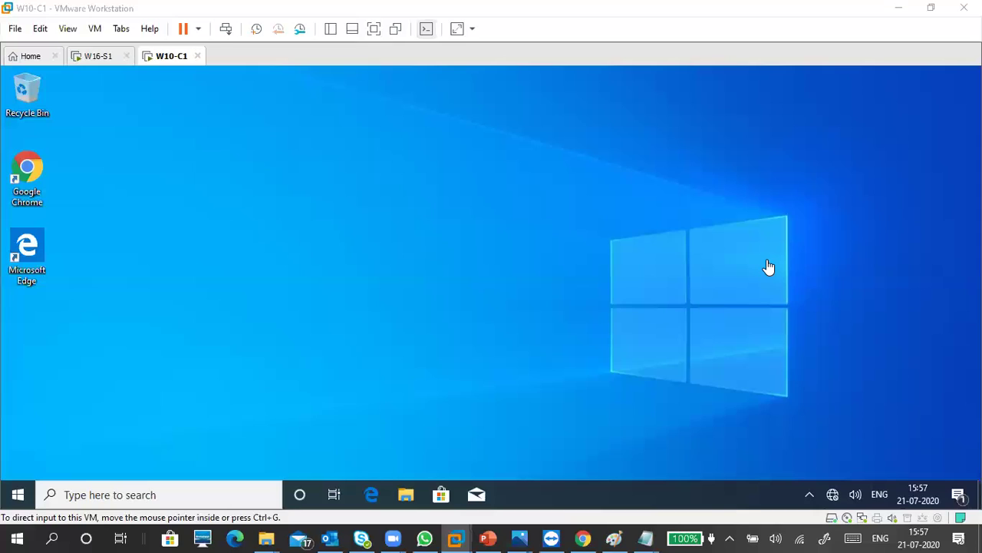
Sign the current user out of the W10-C1 virtual machine
left_click(322, 271)
left_click(18, 495)
left_click(19, 462)
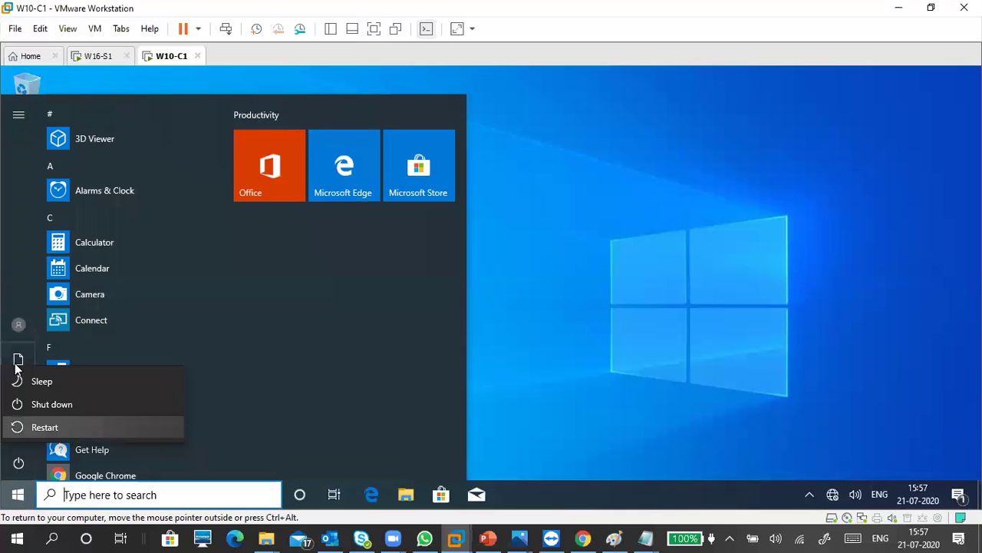
left_click(20, 326)
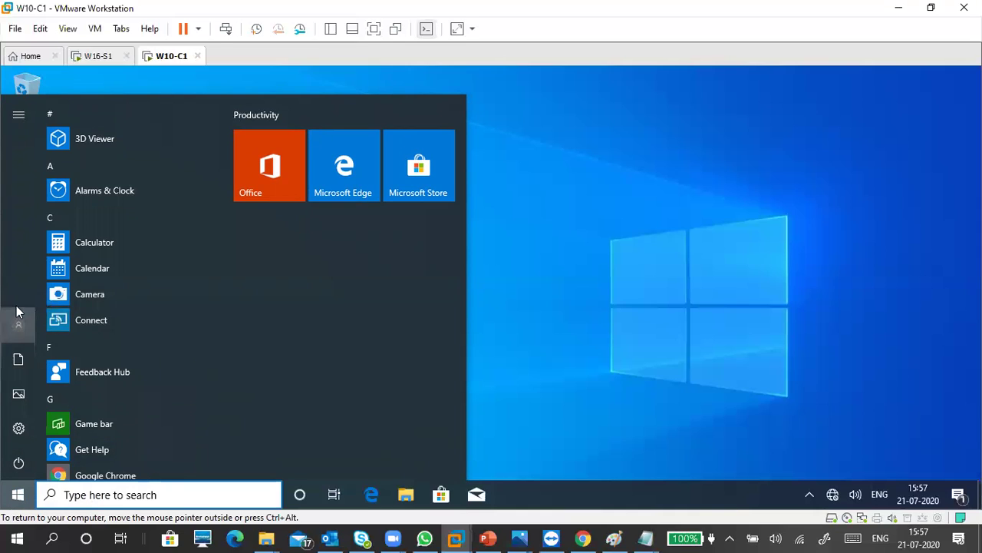
left_click(20, 328)
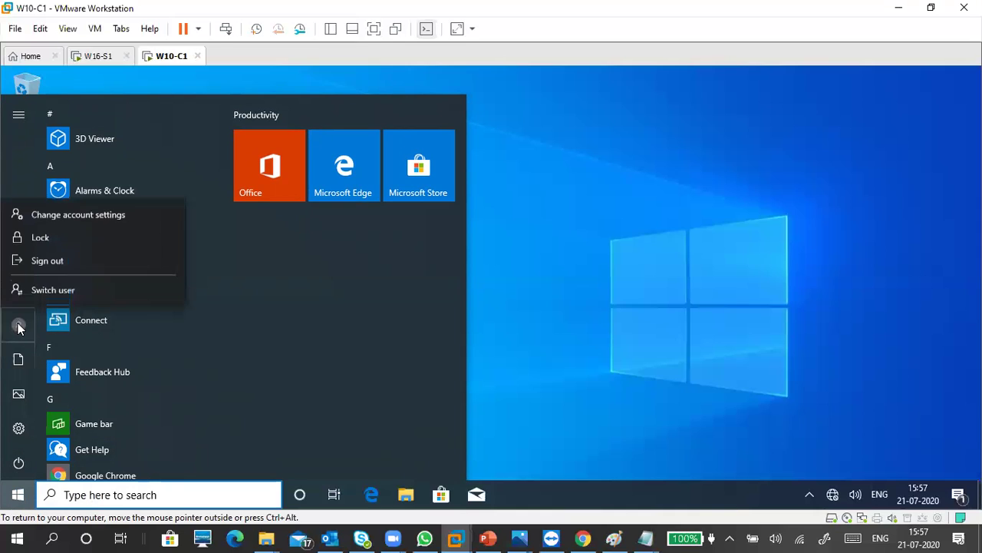
left_click(47, 263)
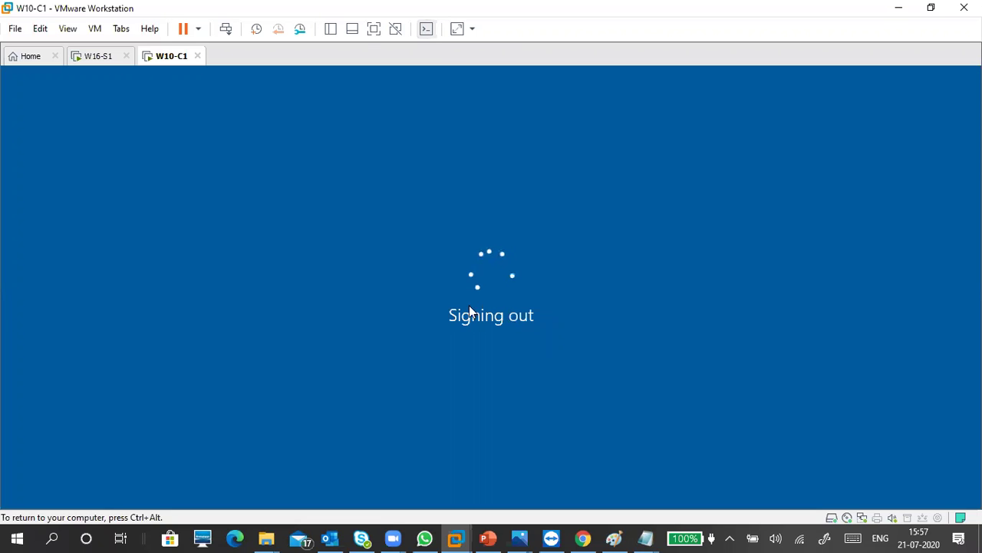
Sign in to W10-C1 as the other user ituser2 in the CONTOSO domain, entering the account password
left_click(98, 56)
left_click(171, 56)
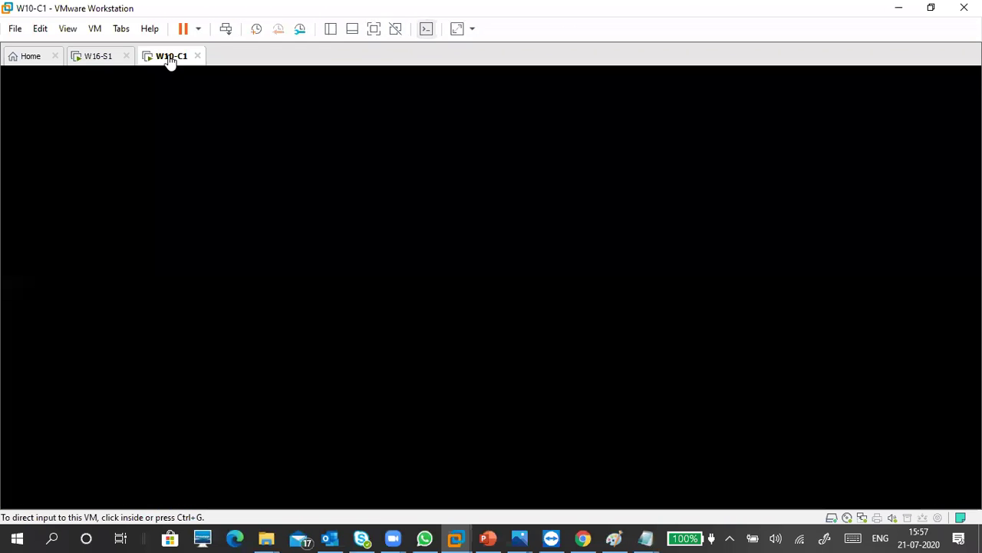
left_click(452, 289)
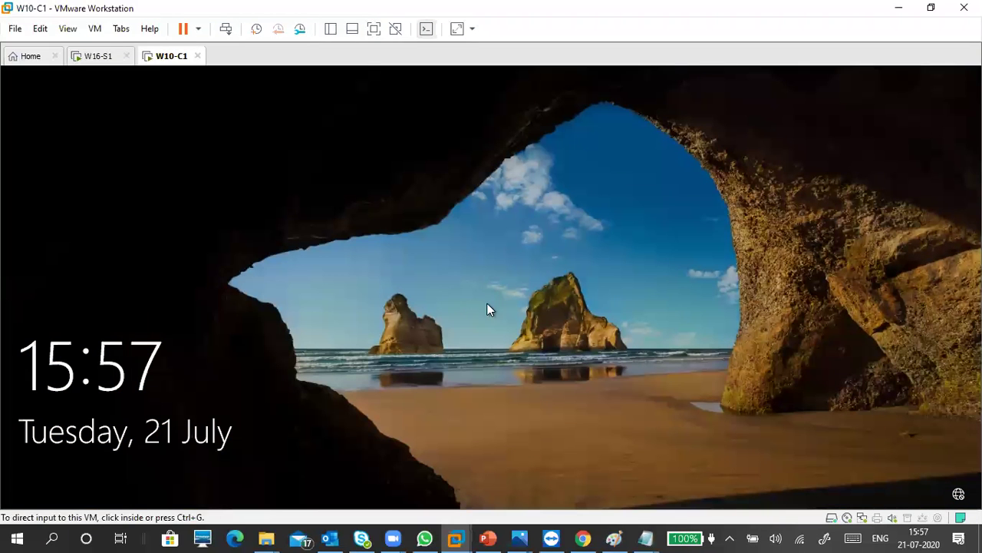
key("ctrl+alt")
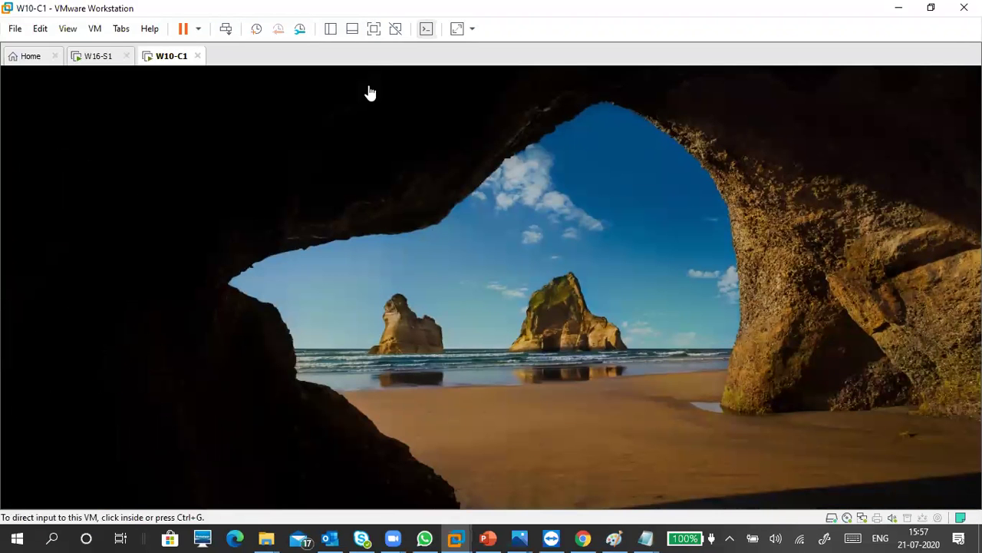
left_click(102, 470)
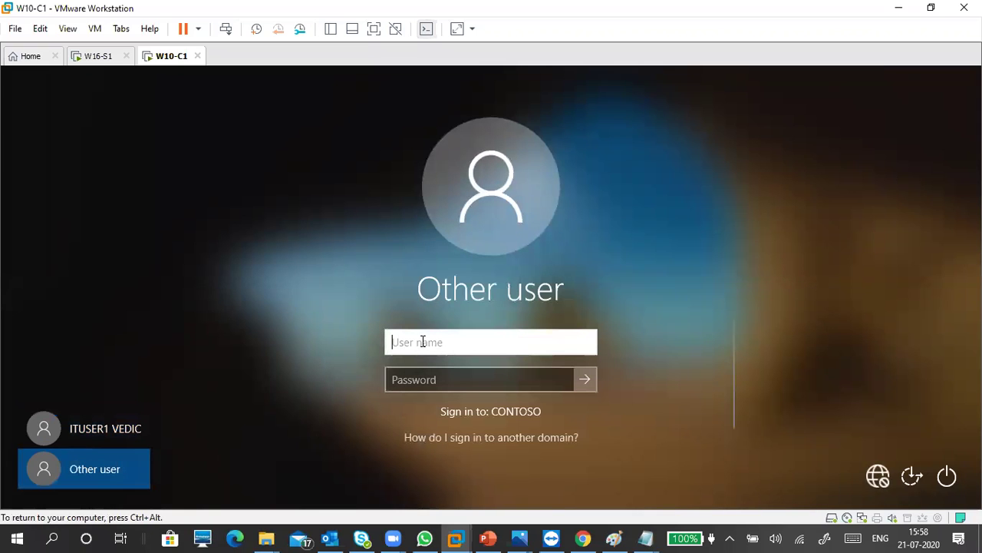
type("ituser2")
key("Tab")
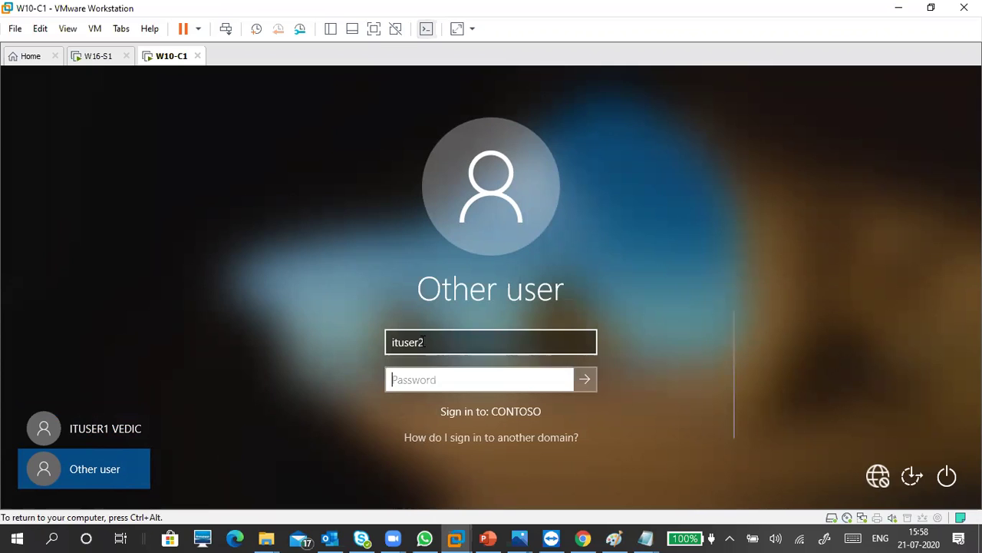
type("•••••••••")
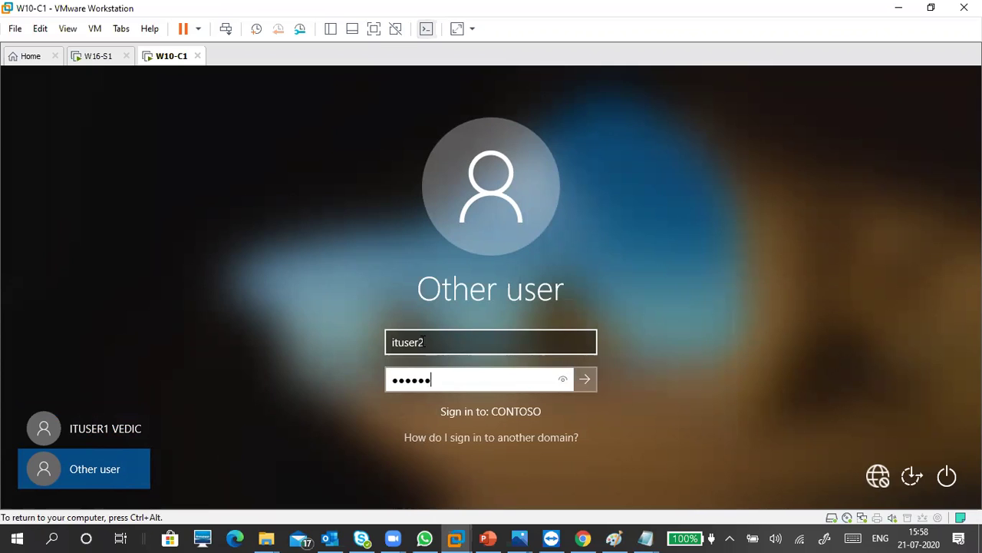
key("Return")
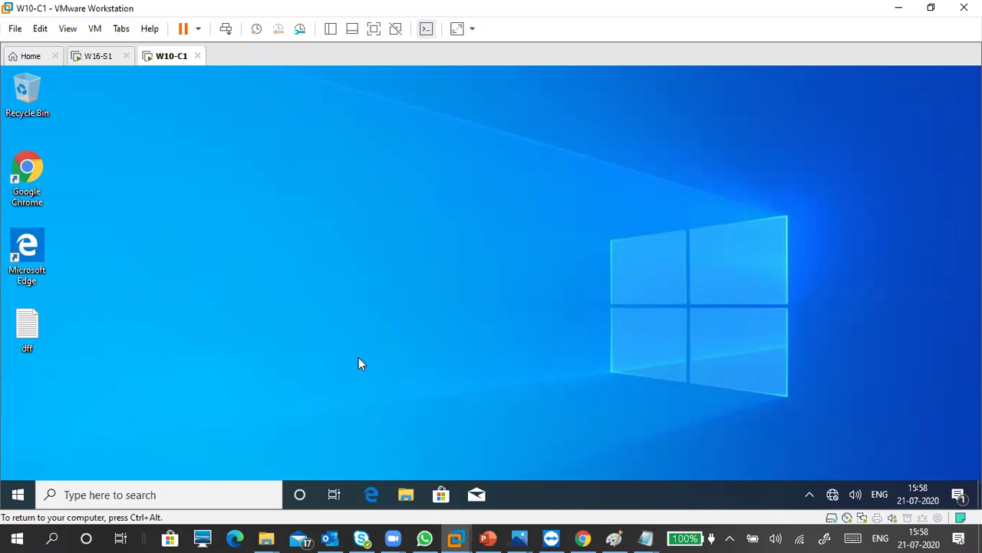
Check This PC on W10-C1 for ituser2's mapped network drive and close File Explorer
key("super+e")
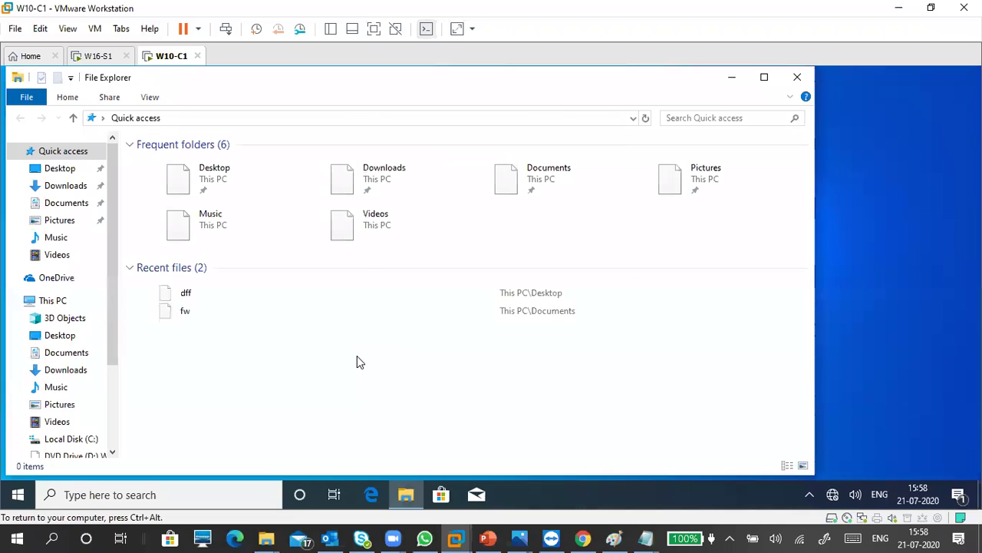
left_click(50, 301)
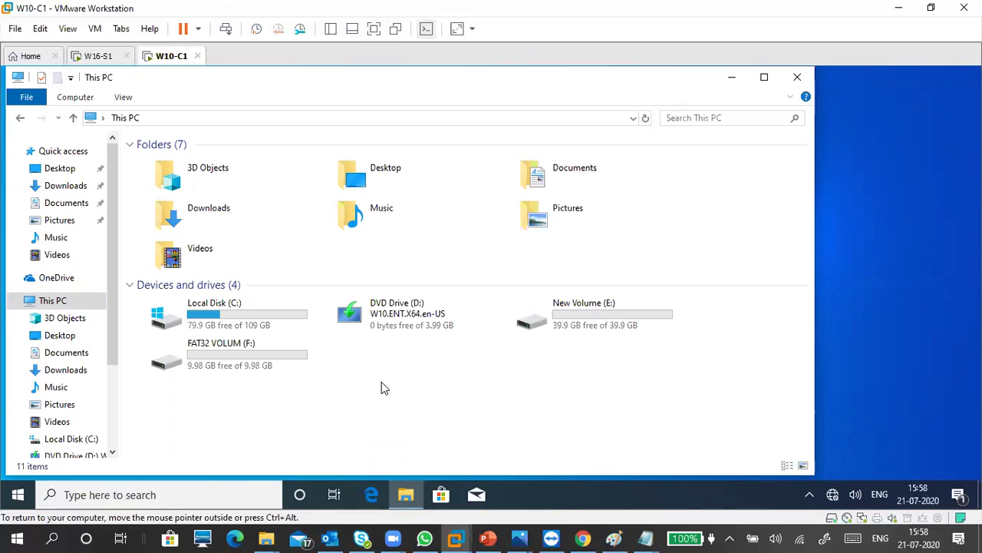
left_click(795, 80)
Switch to W16-S1, check the contents of the HOMEFOLDER folder and minimize its window
left_click(100, 60)
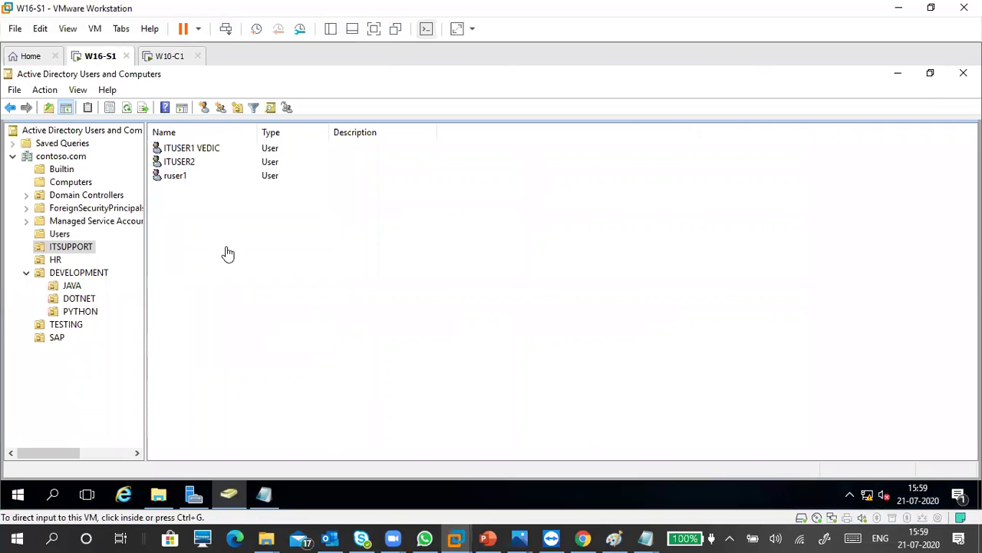
left_click(164, 495)
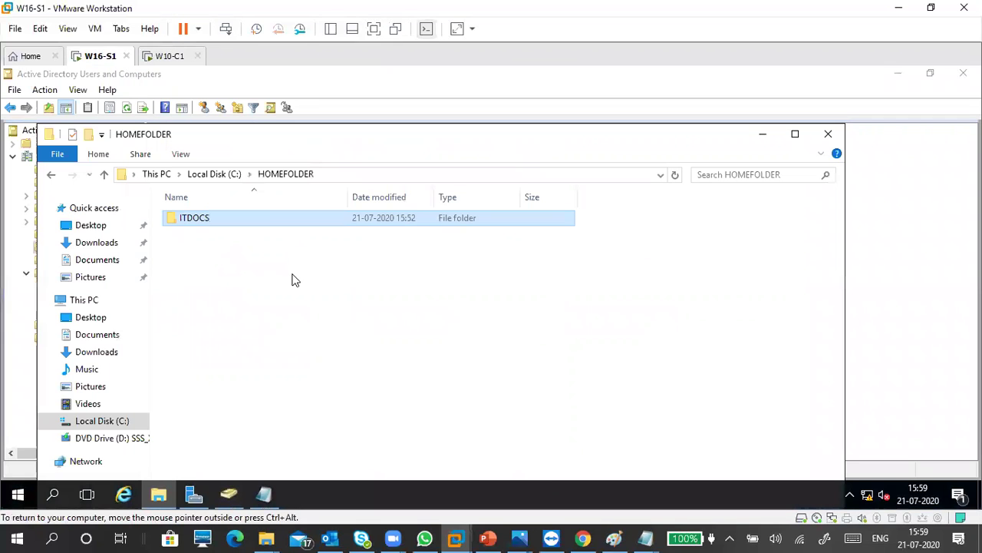
left_click(292, 278)
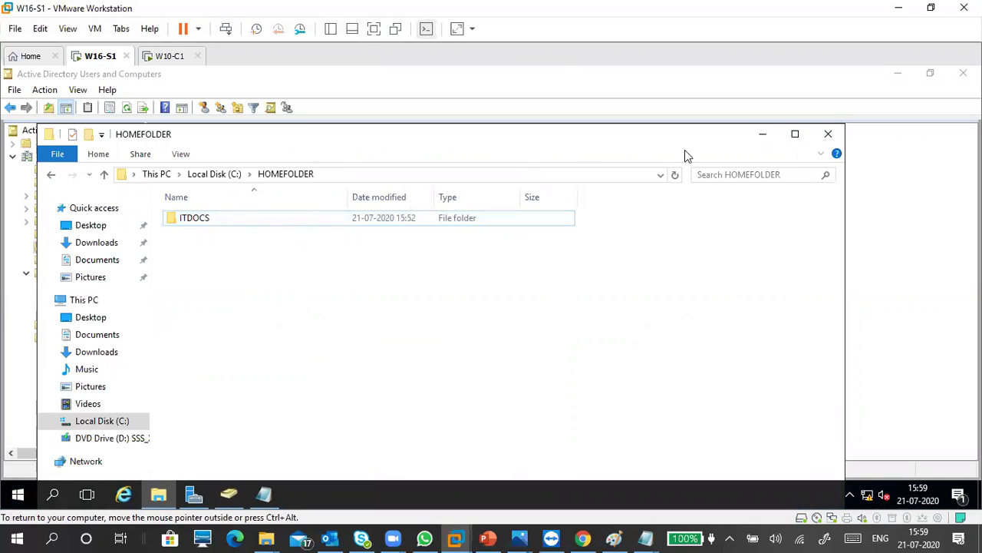
left_click(755, 138)
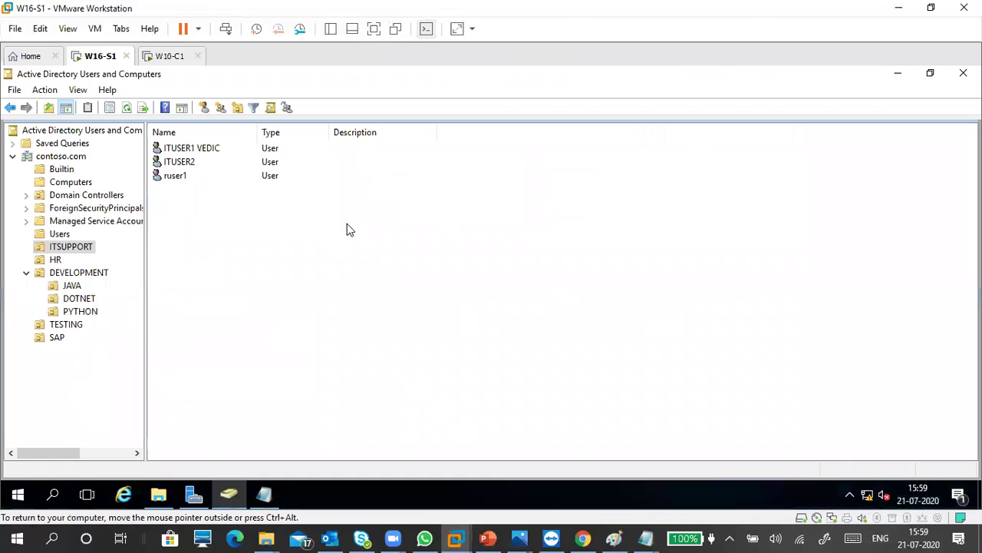
Review the home folder drive and path in the ITUSER2 profile properties, and close the dialog
double_click(184, 161)
left_click(437, 149)
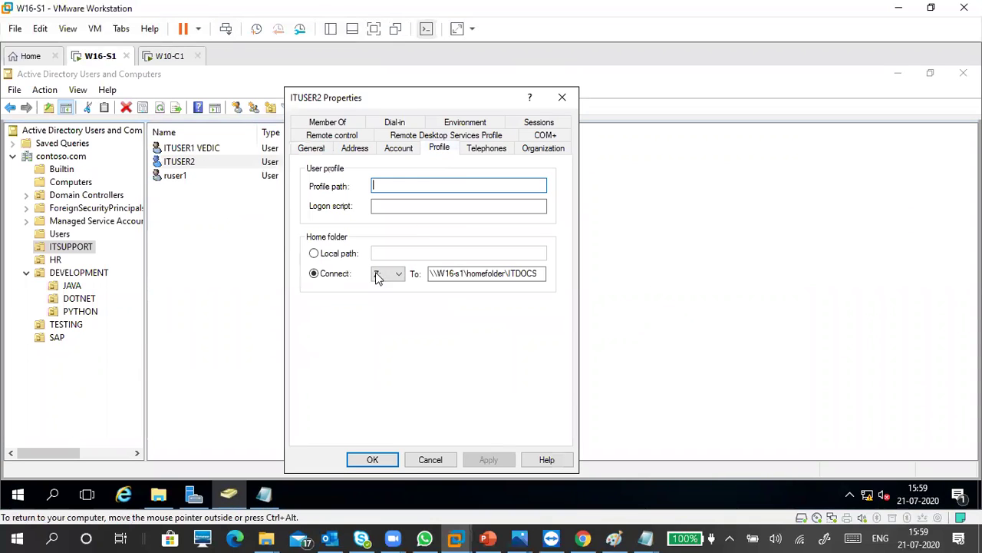
left_click(539, 274)
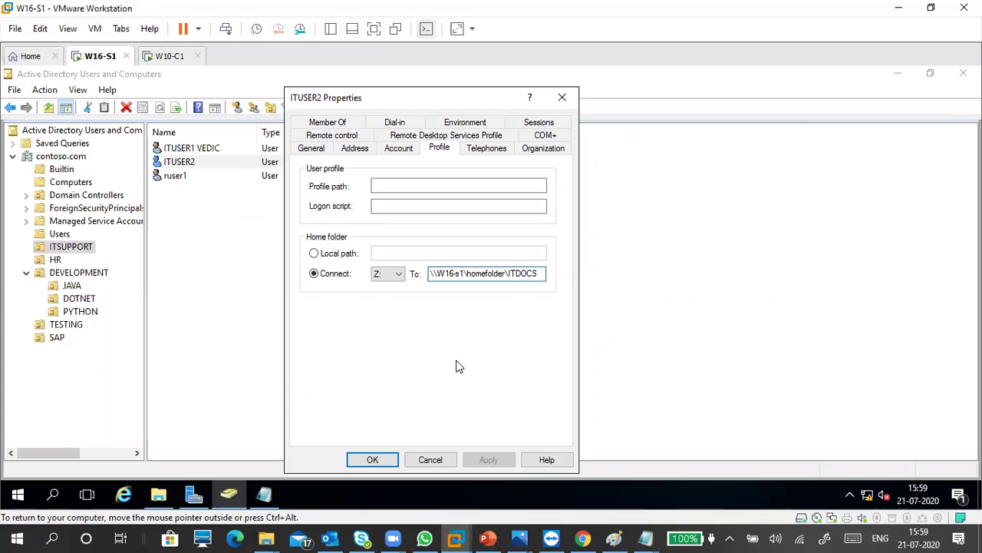
left_click(384, 460)
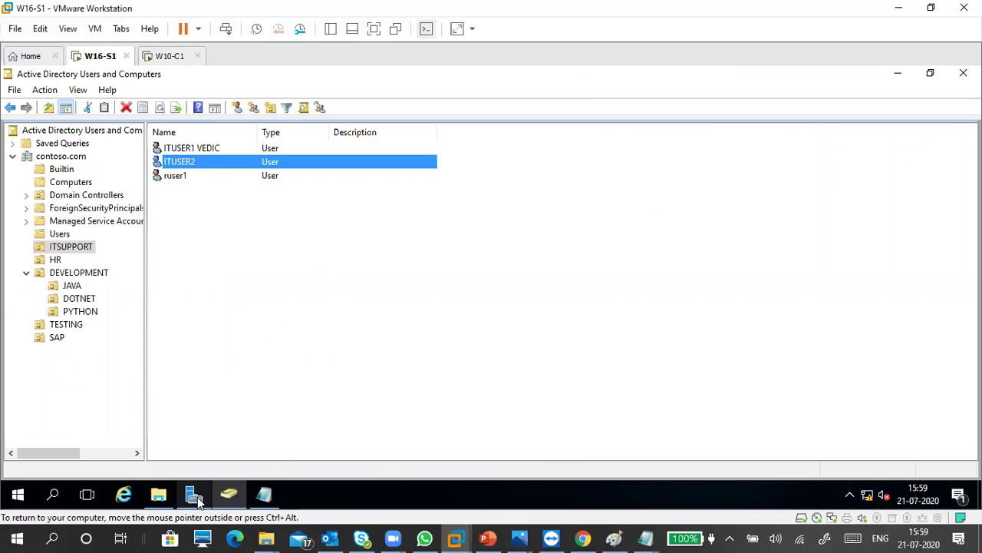
Return to W10-C1, recheck the drives under This PC and close the File Explorer window
left_click(168, 56)
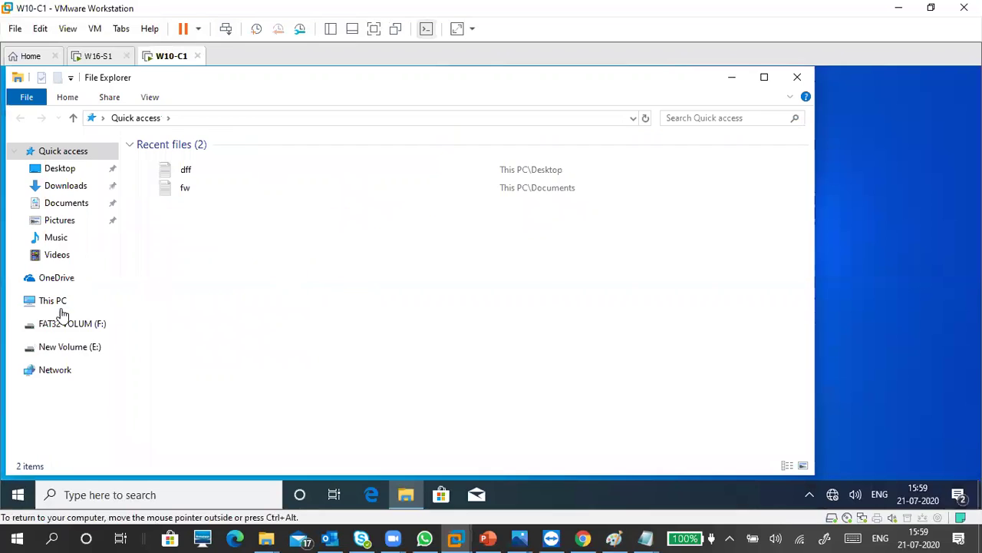
left_click(52, 302)
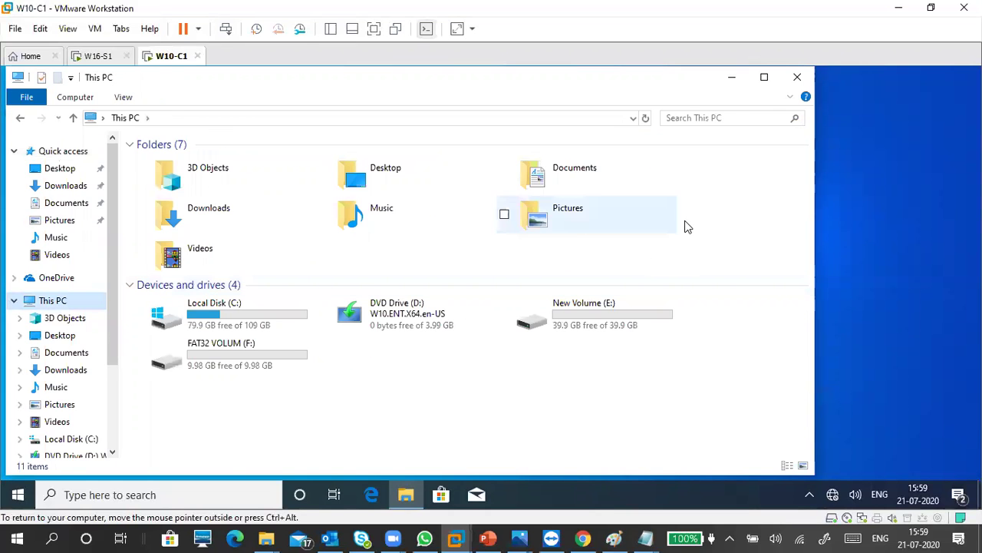
left_click(798, 77)
Leave the ituser2 session on W10-C1 and dismiss the lock screen to reach the sign-in screen
left_click(18, 497)
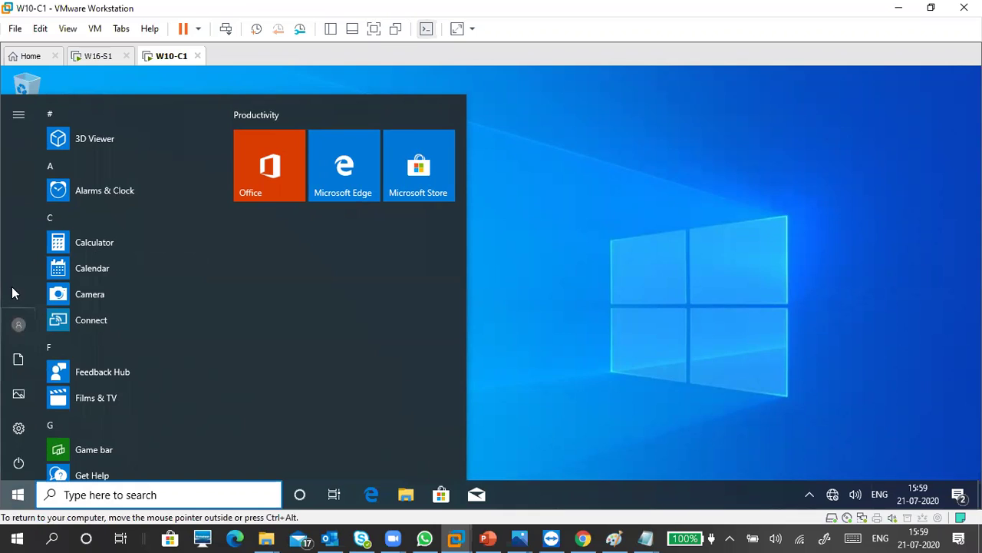
left_click(19, 326)
left_click(108, 284)
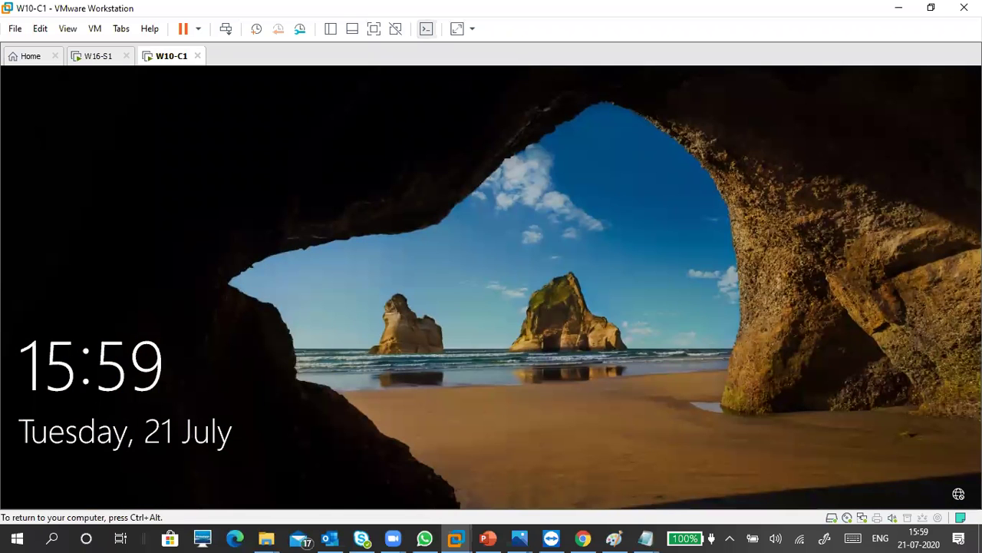
left_click(416, 367)
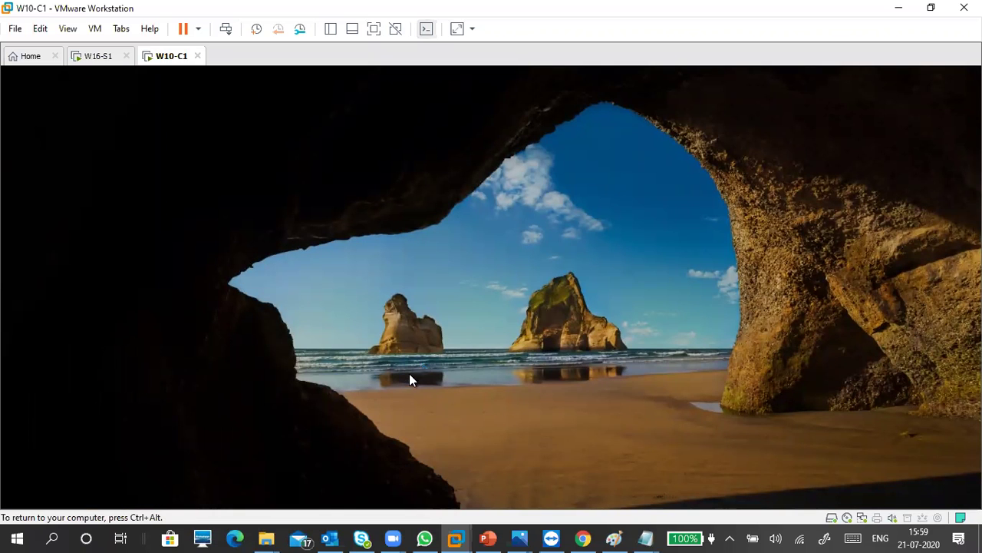
Select the ITUSER2 account on the W10-C1 sign-in screen, enter the account password and sign in
left_click(102, 476)
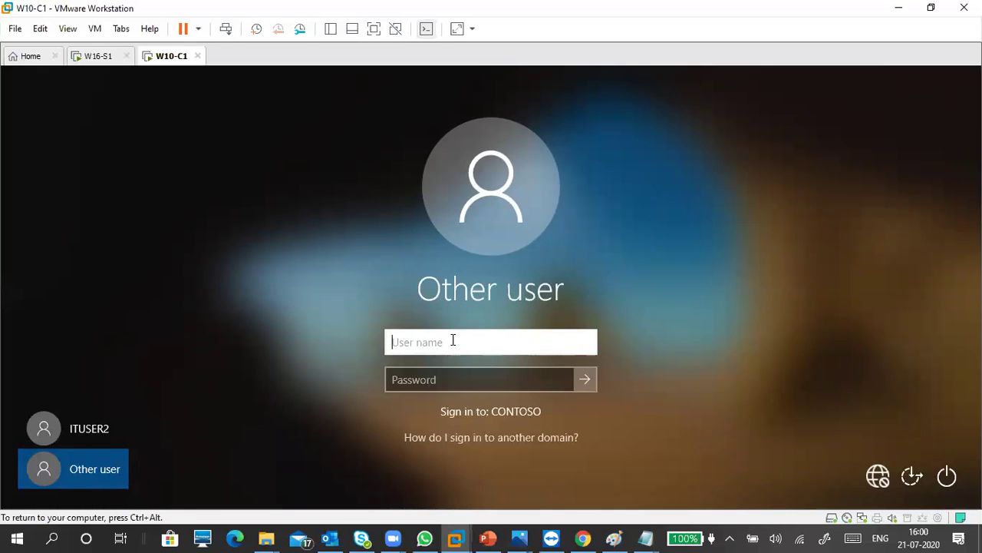
left_click(90, 424)
type("****")
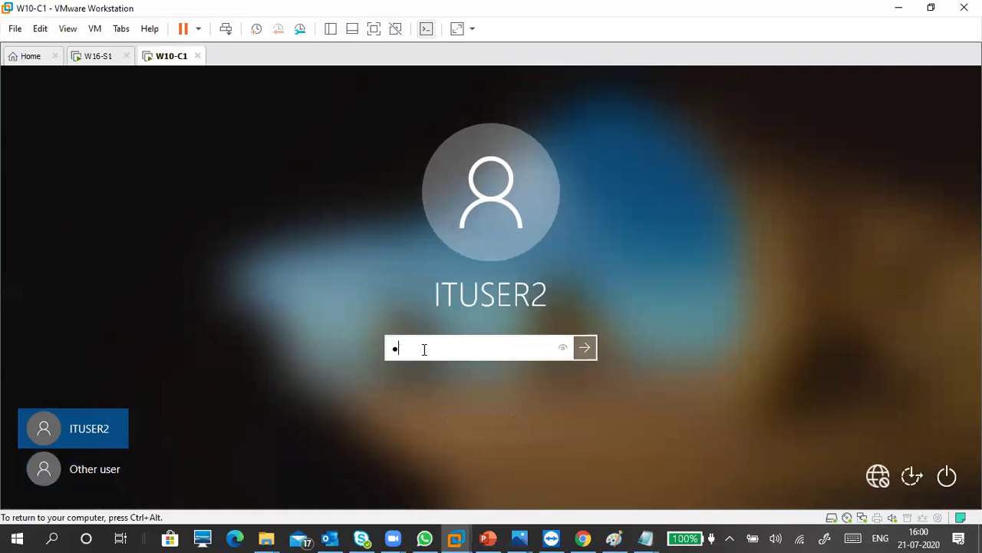
type("******")
key("Return")
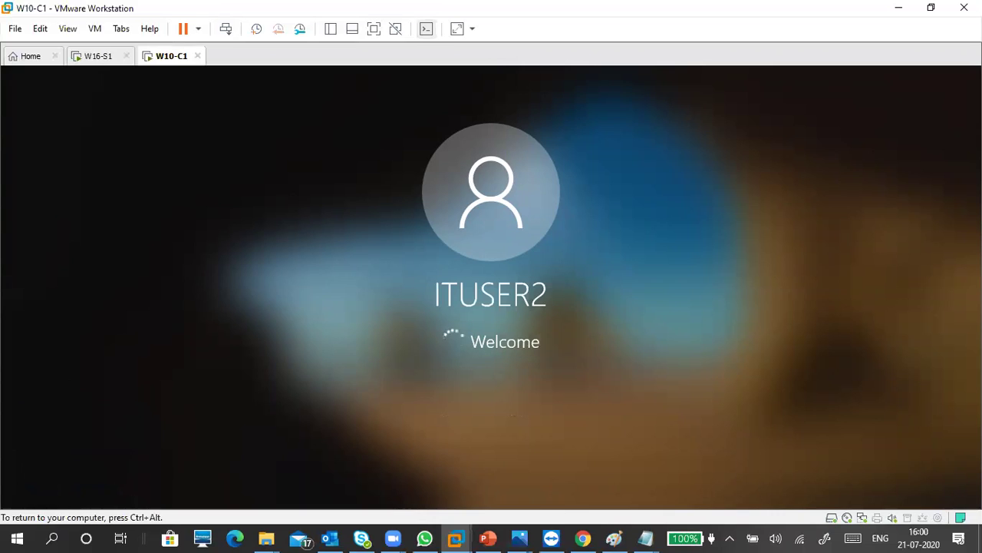
Switch to Paint, brush a document beside U1 in C1, link it by arrow to the C: folder in the large box, mark that folder and minimize Paint
key("ctrl+alt")
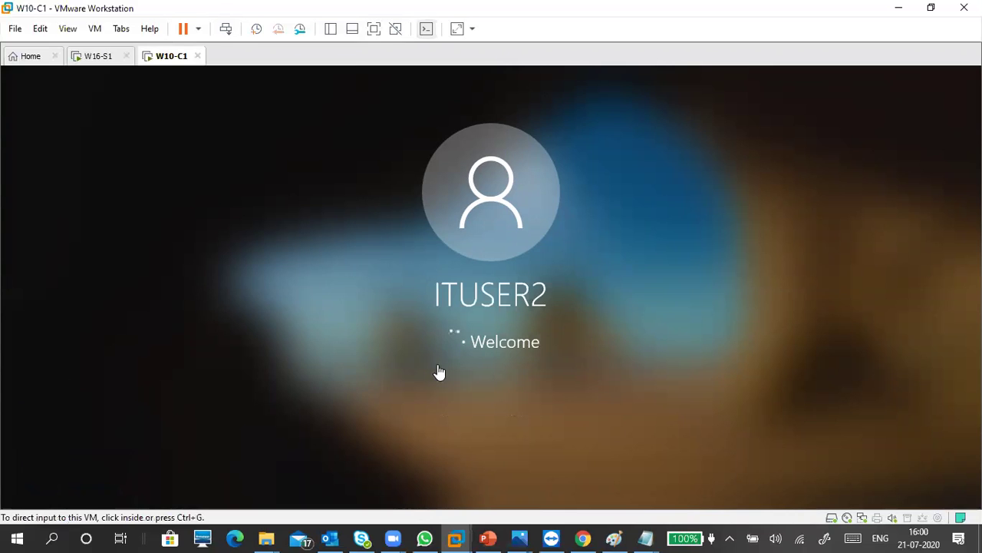
left_click(615, 538)
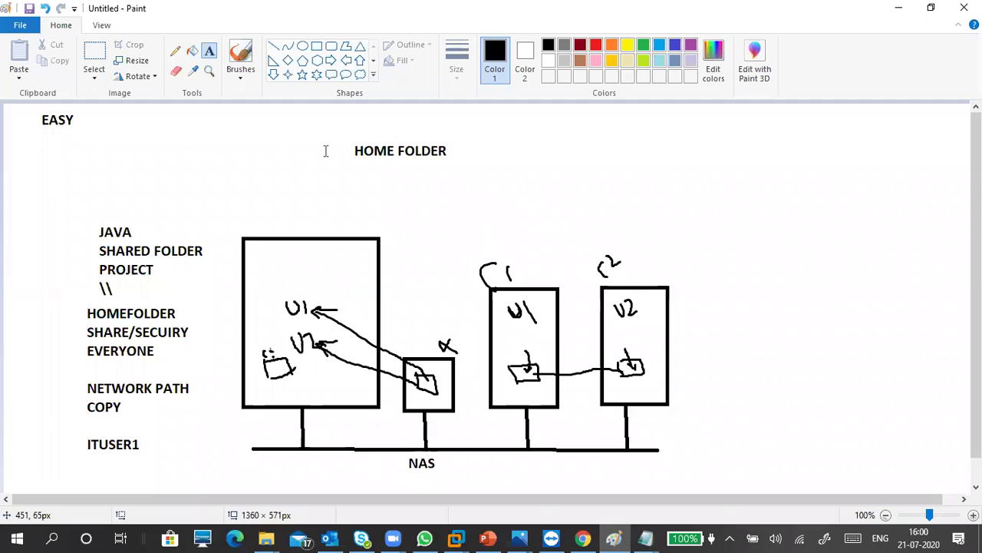
left_click(240, 73)
left_click(158, 114)
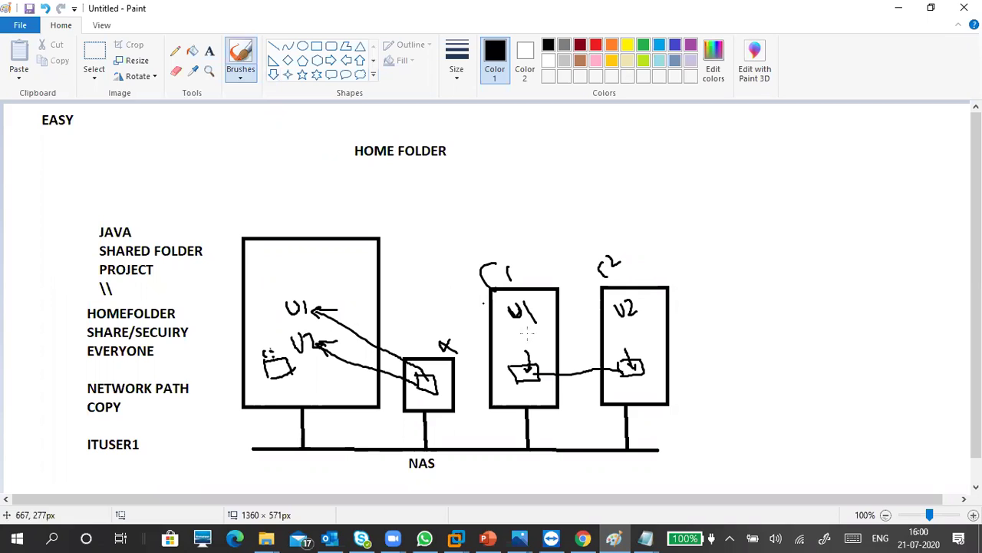
mouse_move(513, 327)
left_mouse_down()
mouse_move(505, 327)
mouse_move(519, 346)
mouse_move(505, 313)
mouse_move(492, 343)
mouse_move(523, 352)
mouse_move(518, 312)
mouse_move(497, 329)
mouse_move(525, 321)
left_mouse_up()
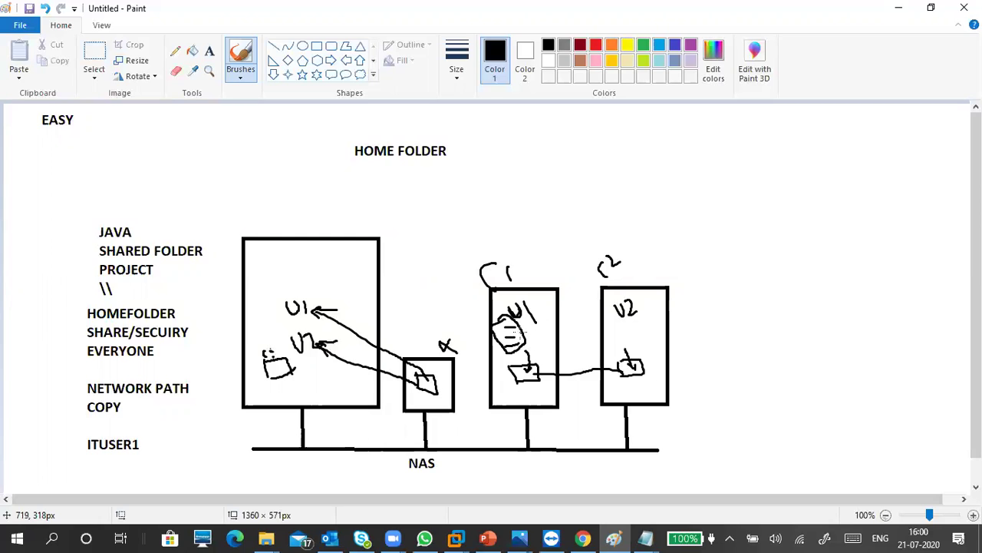
mouse_move(541, 353)
left_mouse_down()
mouse_move(525, 377)
mouse_move(454, 405)
mouse_move(347, 374)
left_mouse_up()
left_click_drag(291, 362, 257, 384)
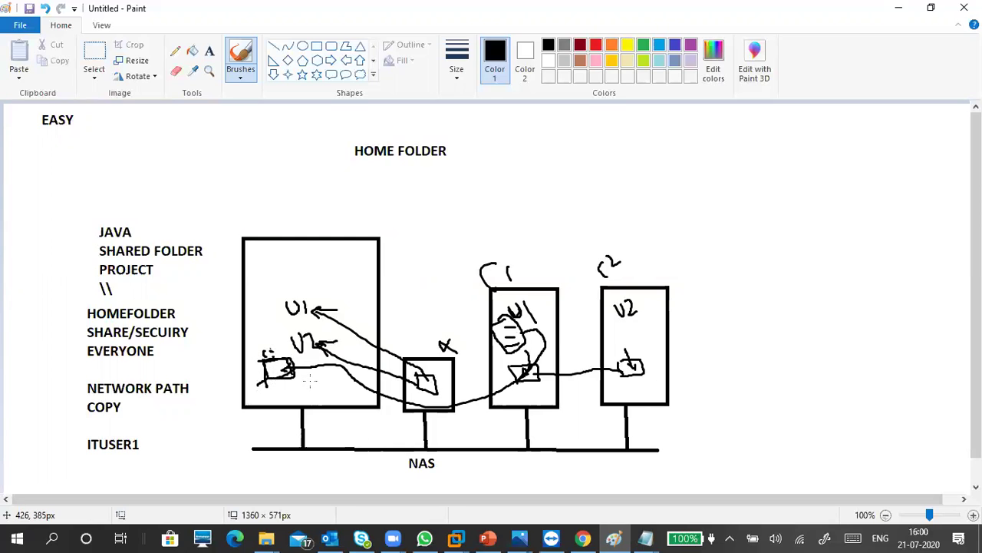
left_click(898, 8)
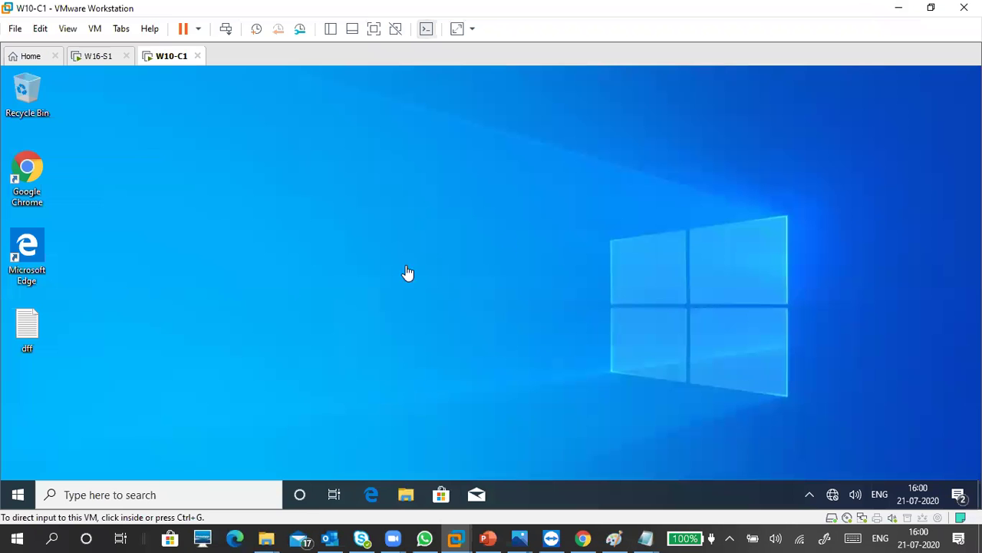
Check the drives and network locations under This PC on W10-C1, and check which account is signed in
left_click(417, 496)
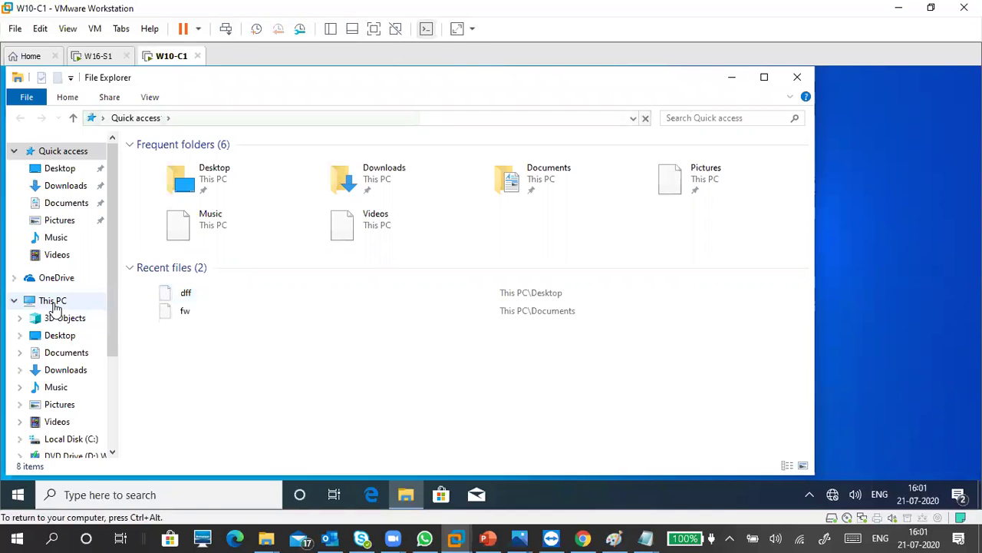
left_click(55, 300)
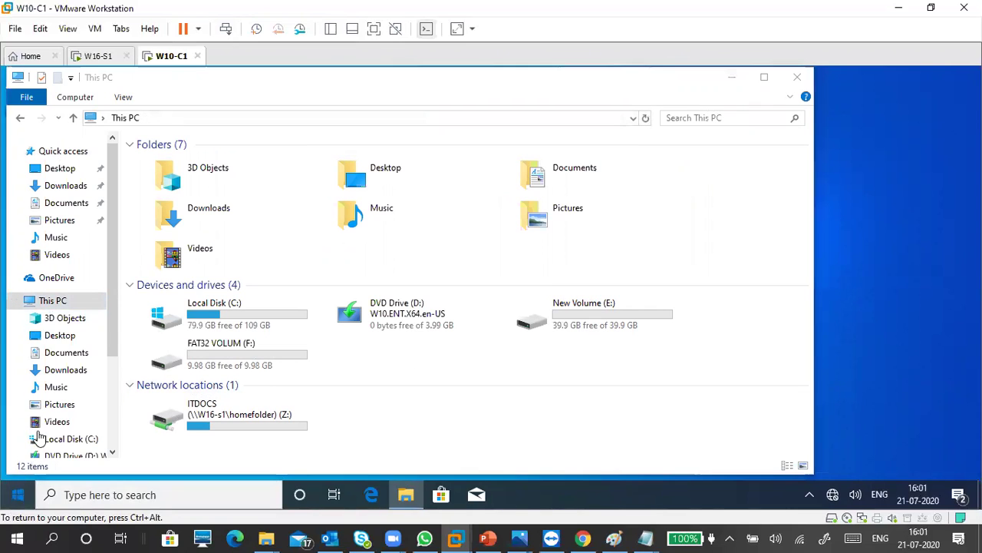
left_click(18, 494)
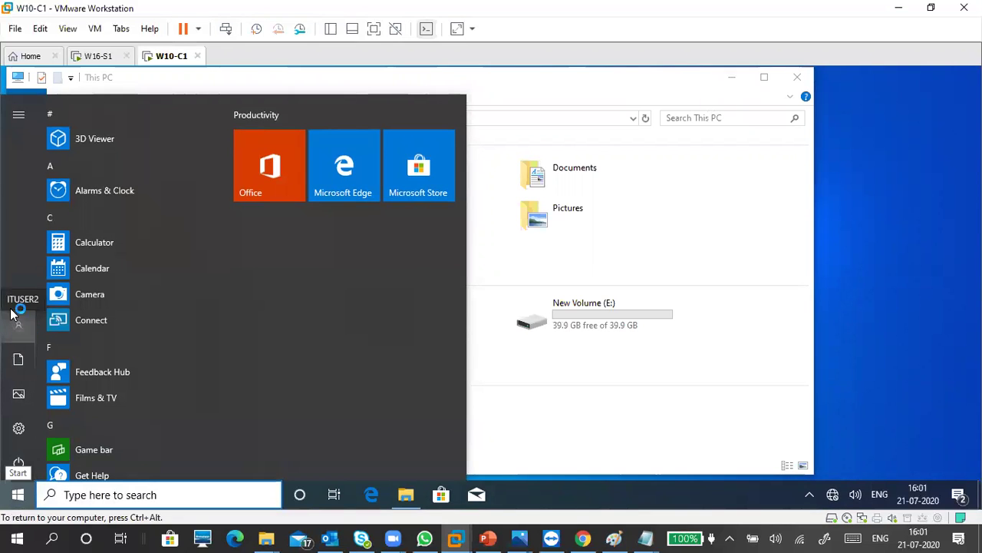
left_click(538, 401)
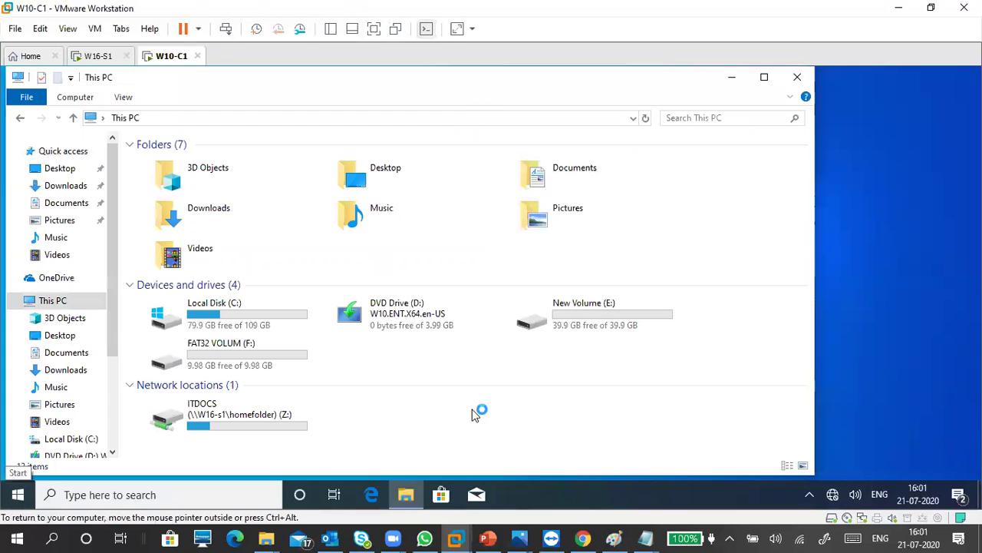
Open the ITDOCS (Z:) network drive, read its doc1 text file in Notepad and close the file
left_click(285, 413)
key("Return")
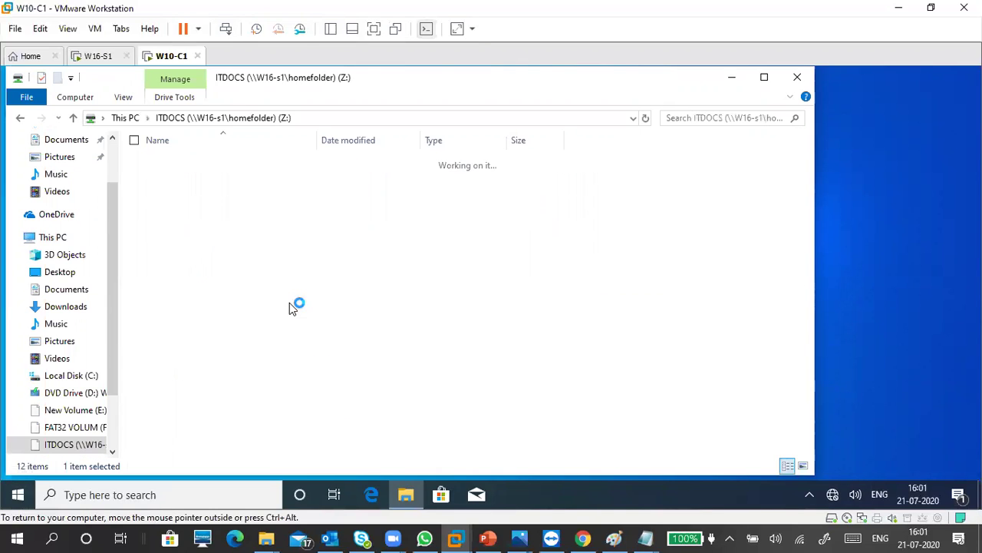
left_click(175, 163)
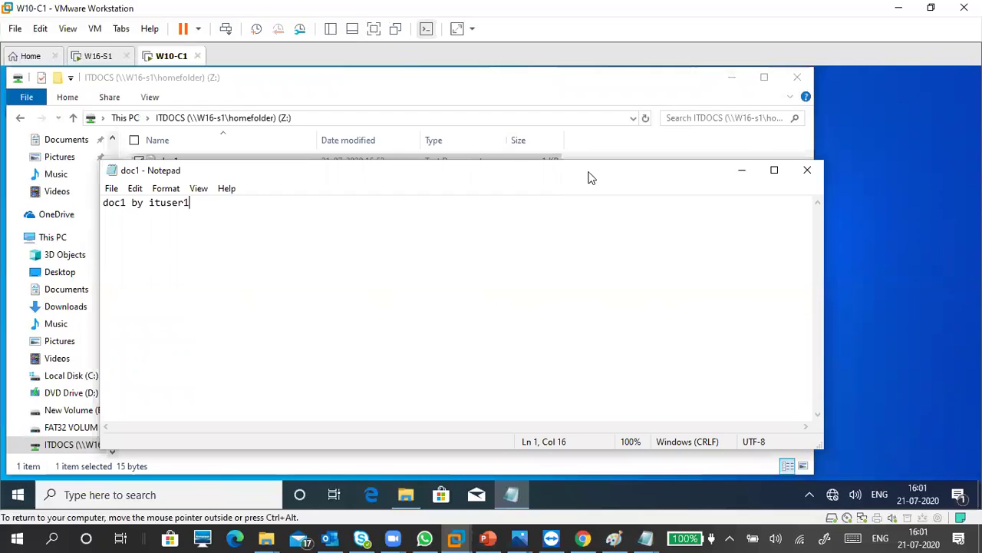
left_click_drag(613, 178, 483, 191)
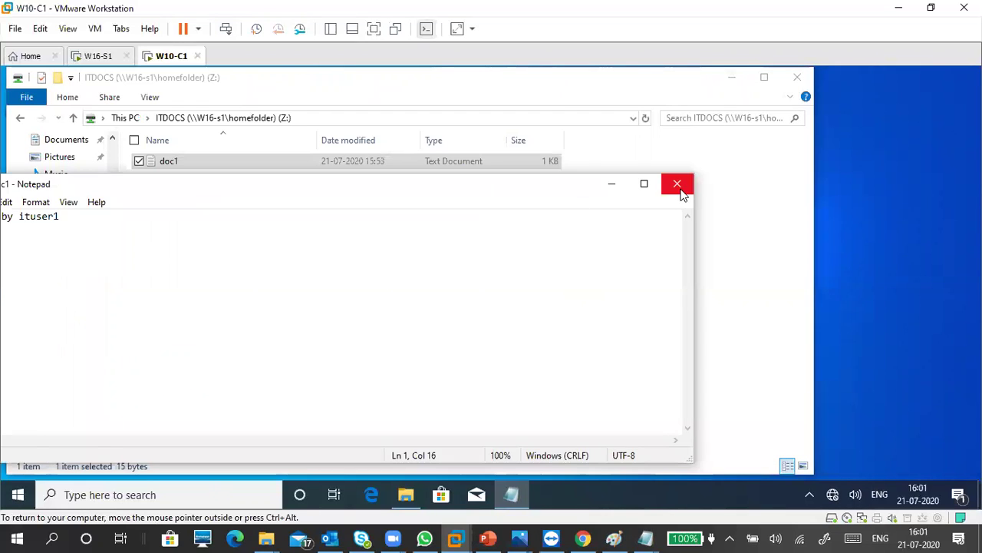
left_click(677, 184)
left_click(225, 223)
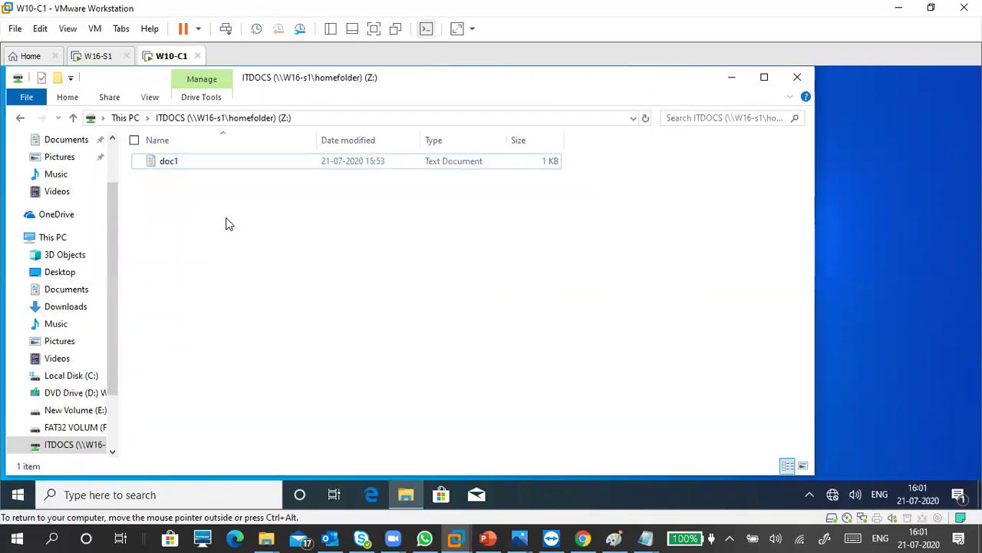
Return to This PC, close the File Explorer window and switch to the W16-S1 virtual machine
left_click(126, 119)
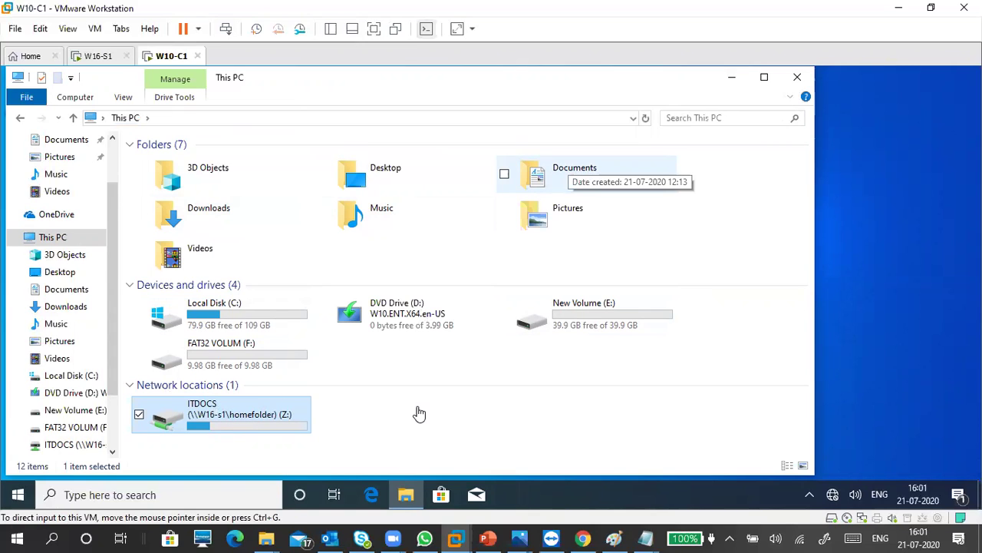
left_click(795, 86)
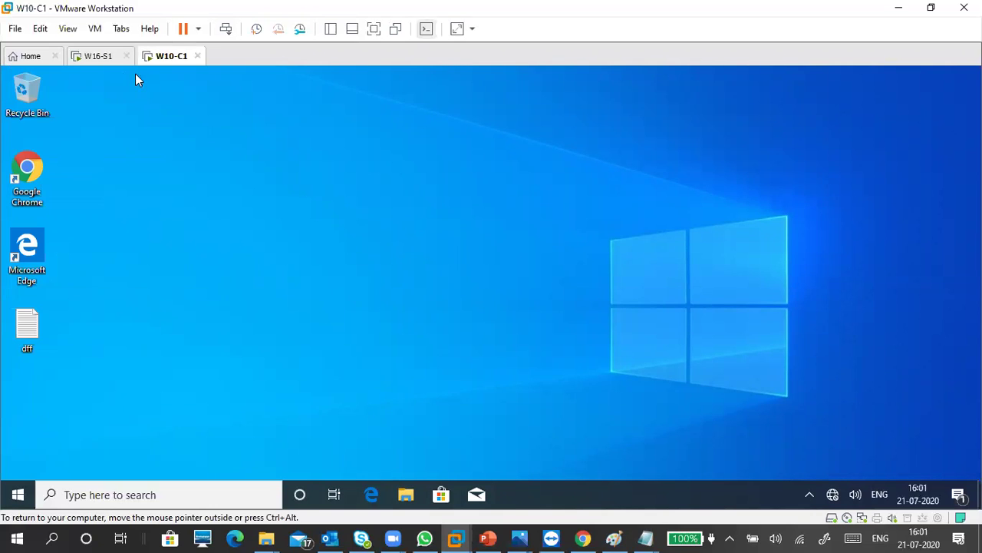
left_click(97, 57)
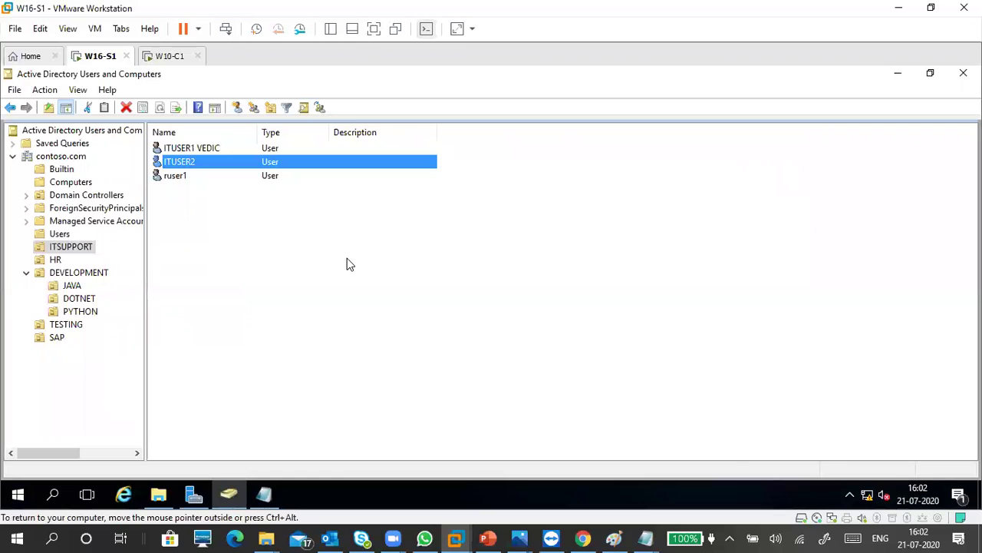